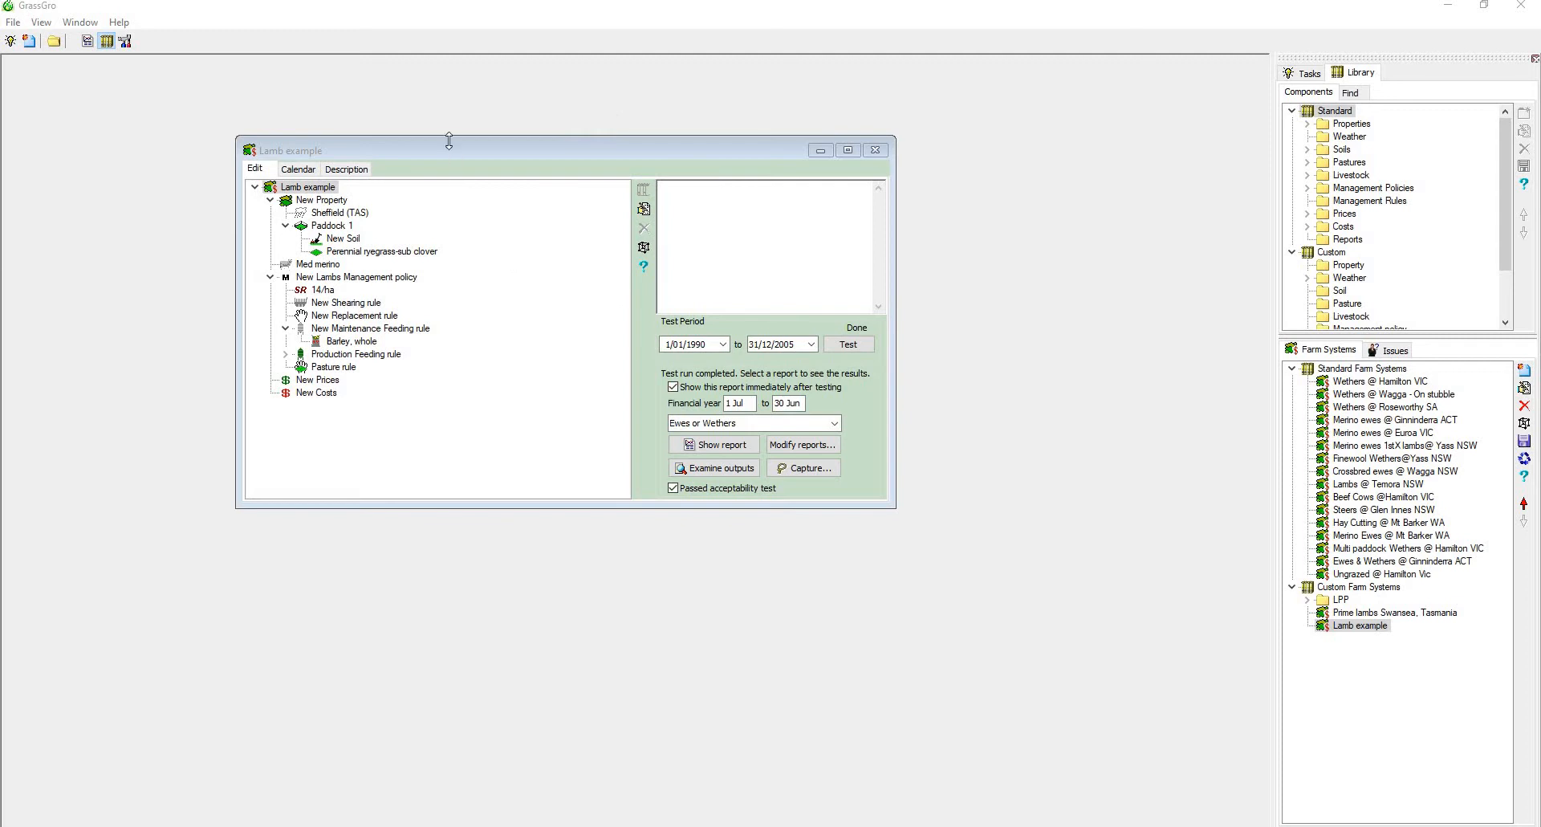
Close the Lamb example farm system window to clear the workspace
left_click_drag(445, 148, 508, 154)
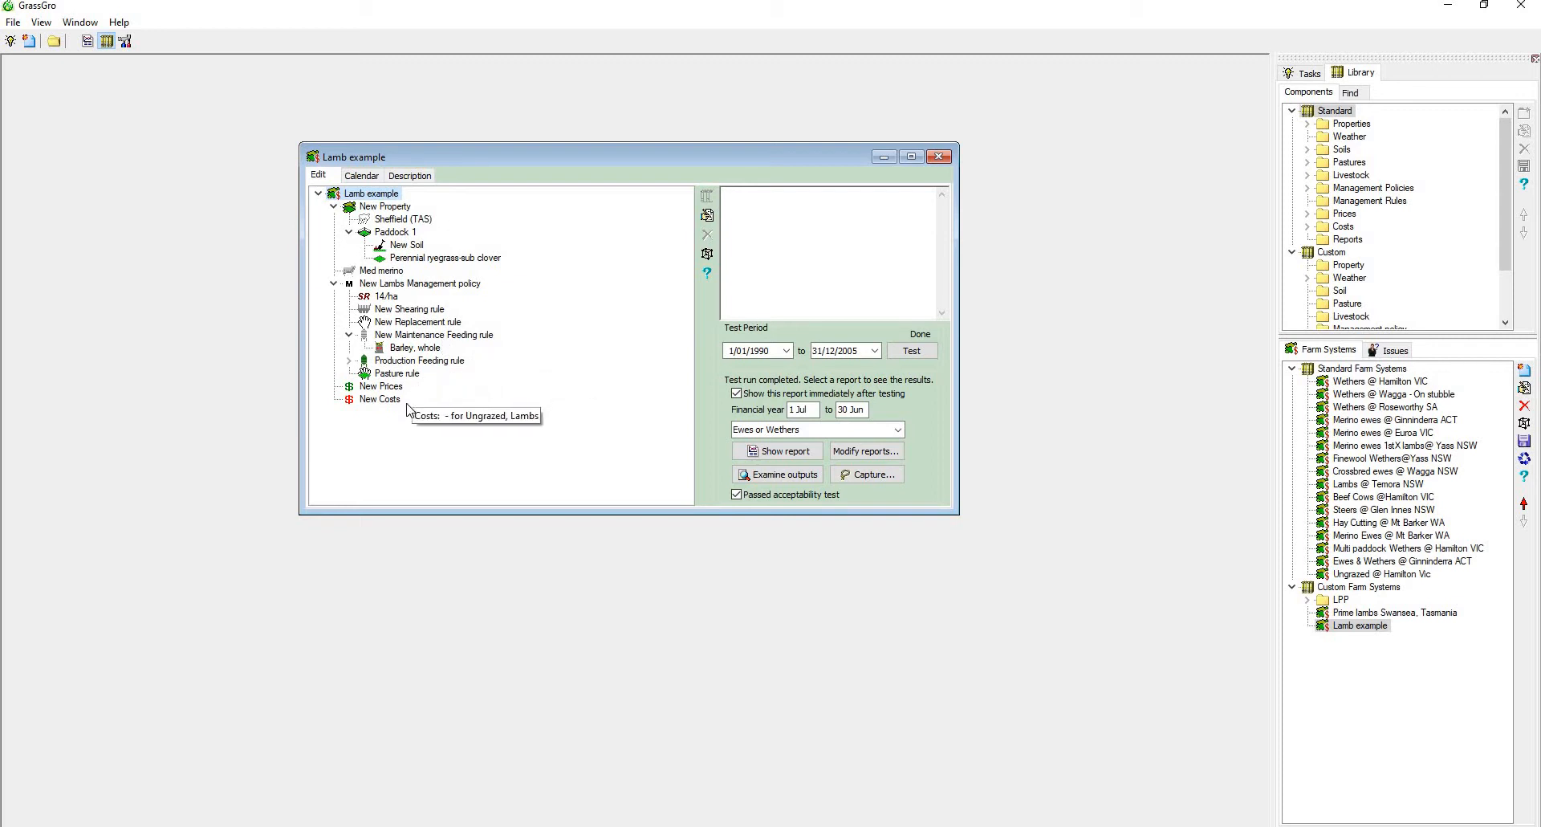
left_click(941, 158)
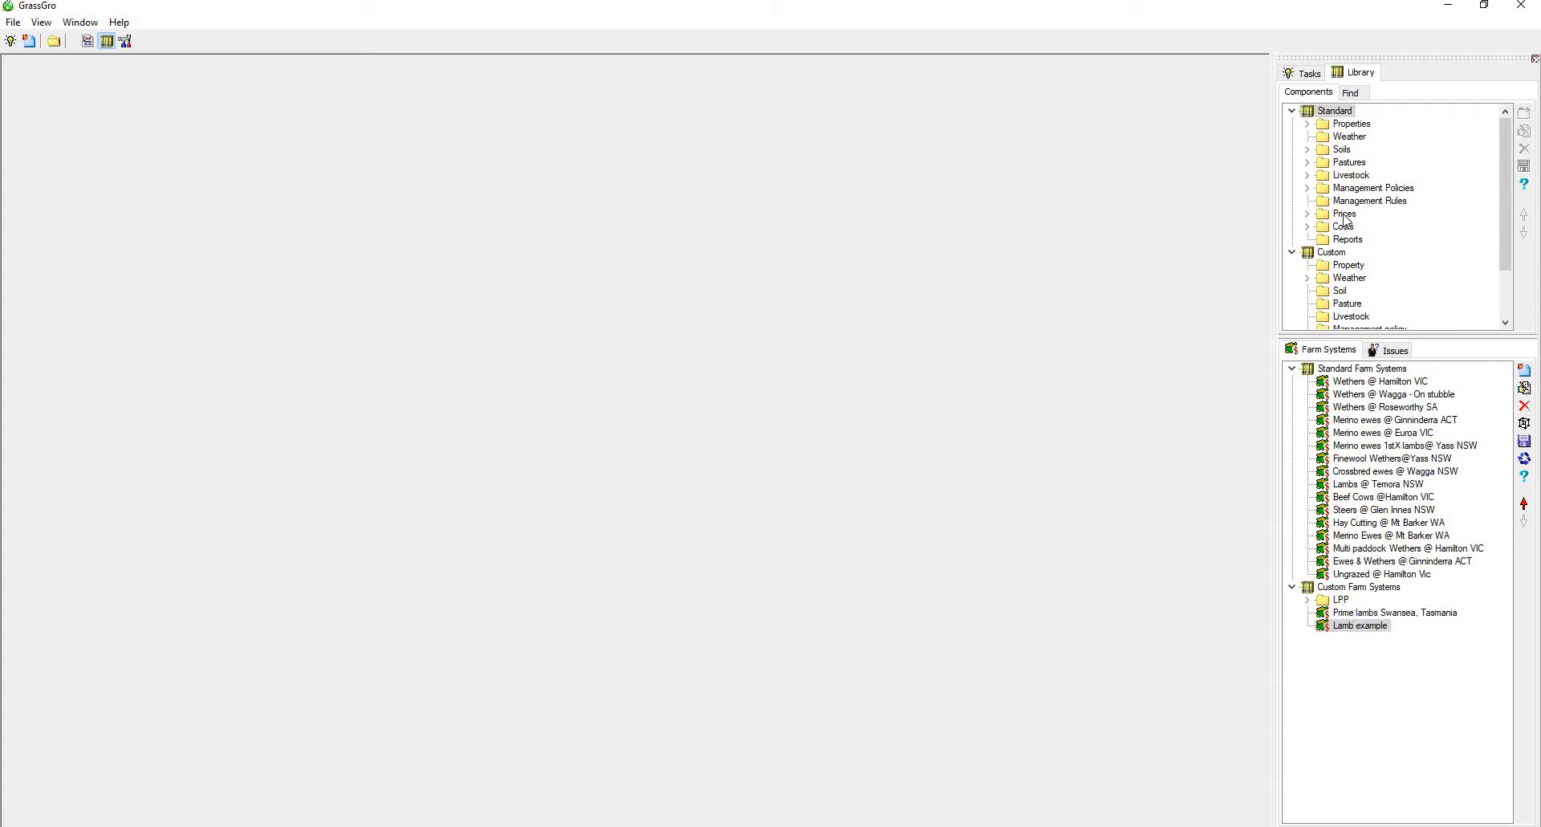
left_click(1309, 175)
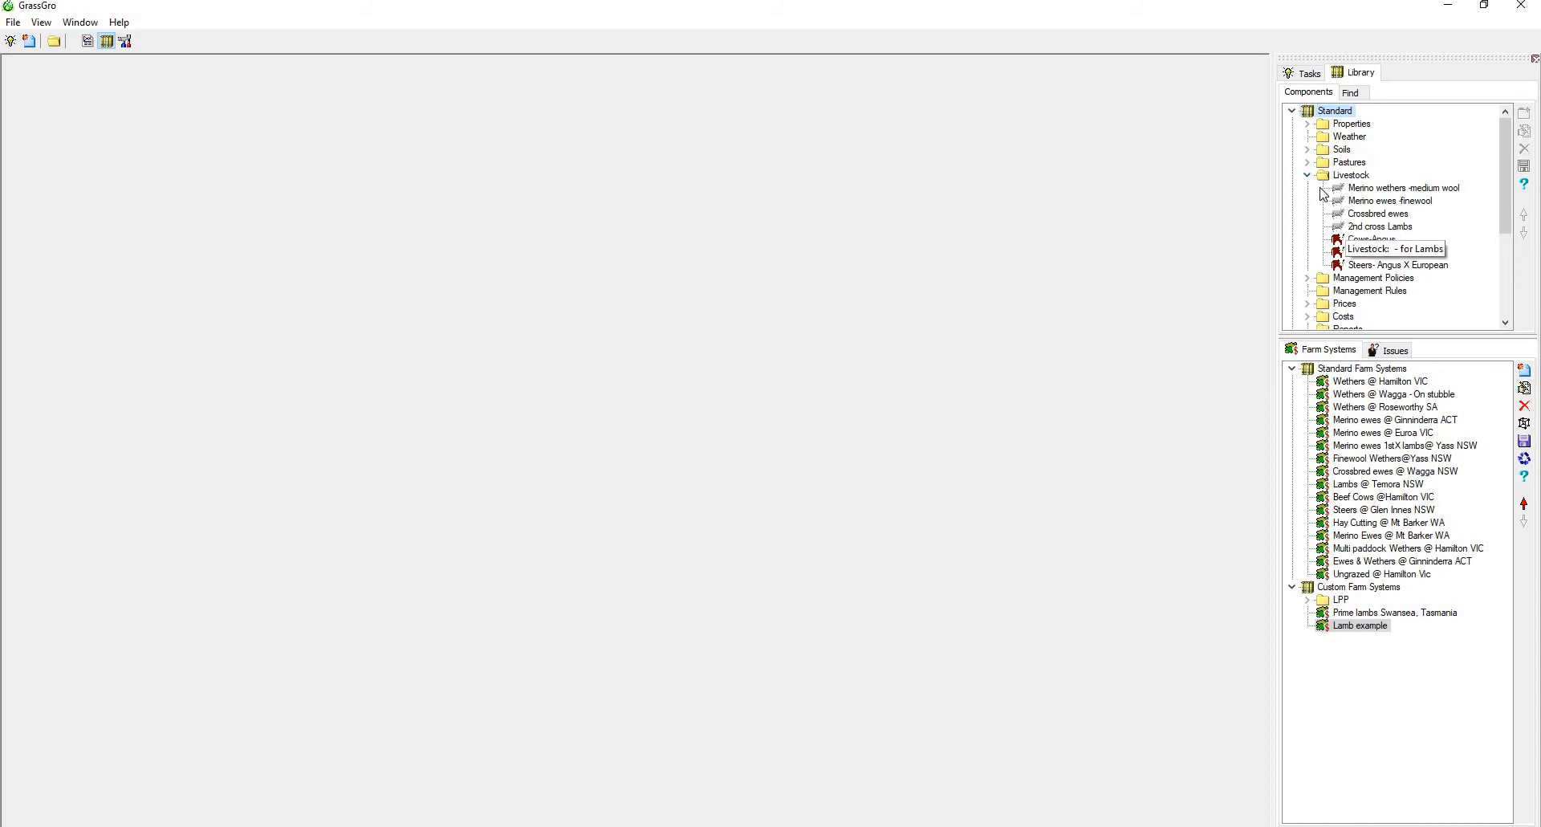
left_click(1308, 174)
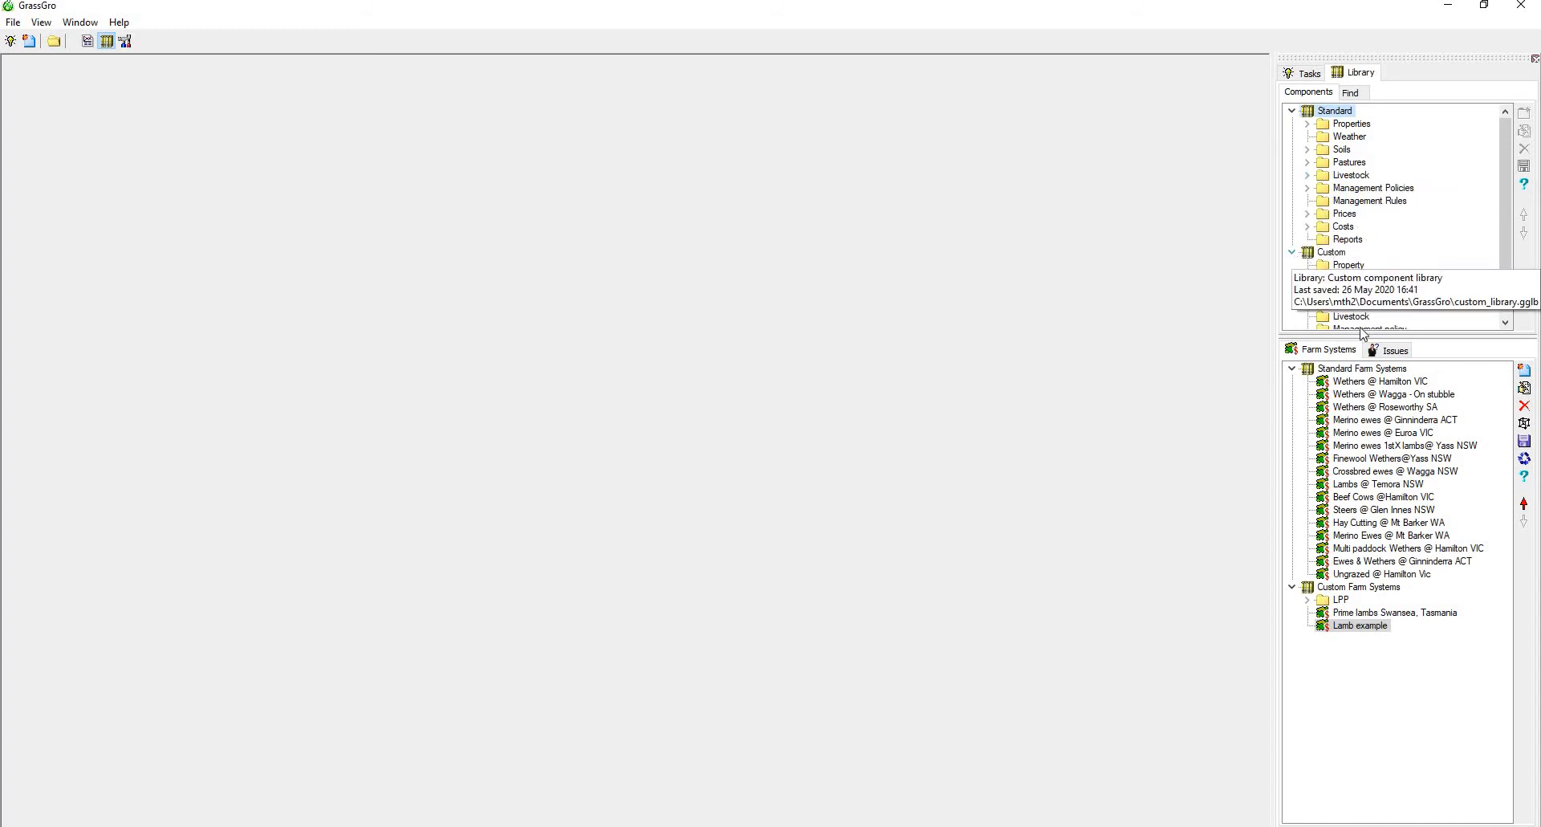
scroll(1364, 329, "down", 2)
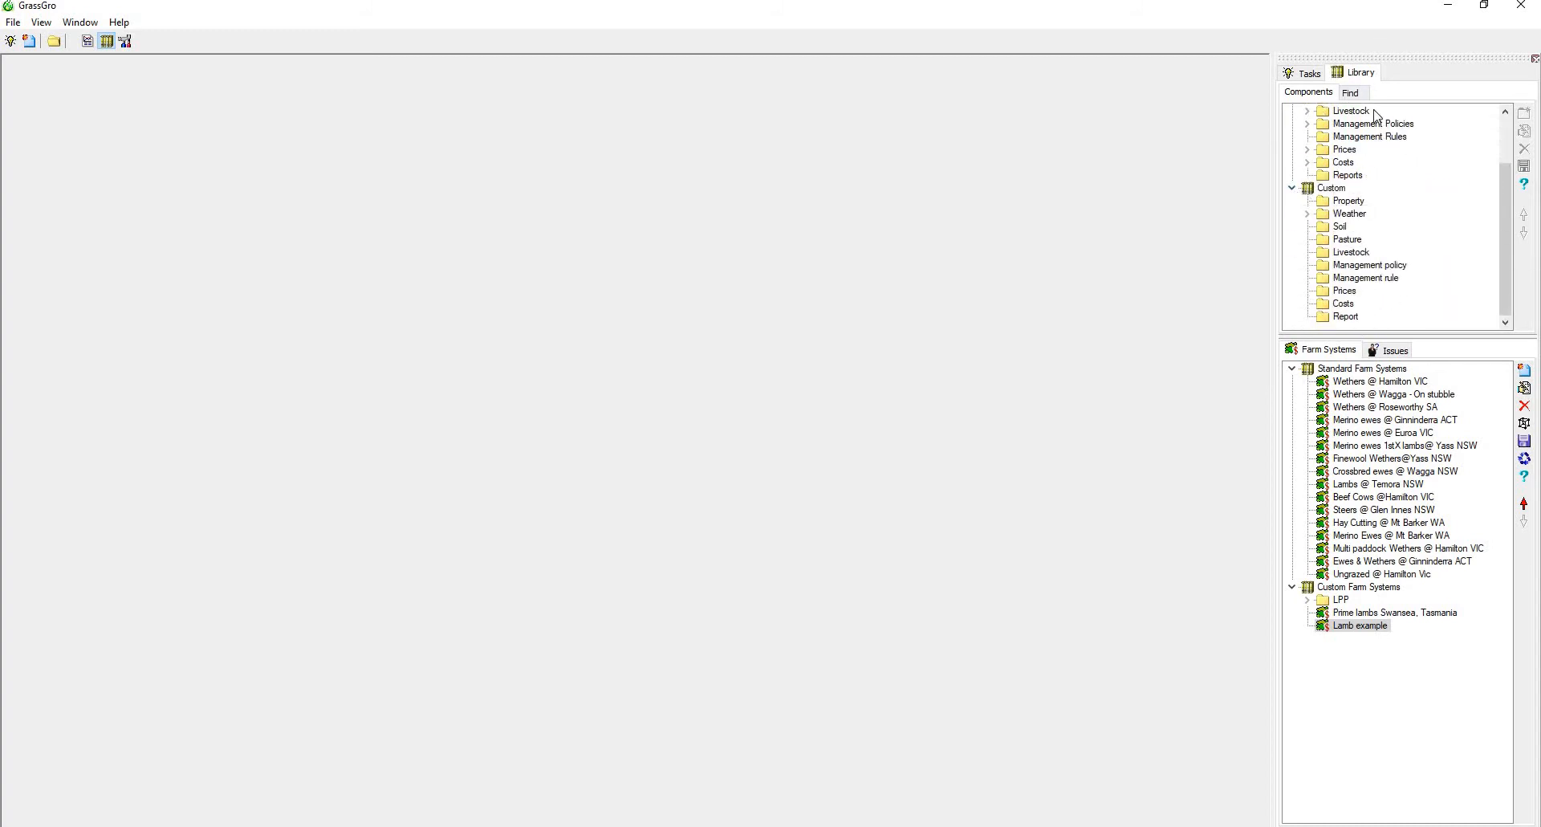
Use the custom farm system Lamb example in a new Stocking rate analysis and reposition the analysis window
right_click(1364, 630)
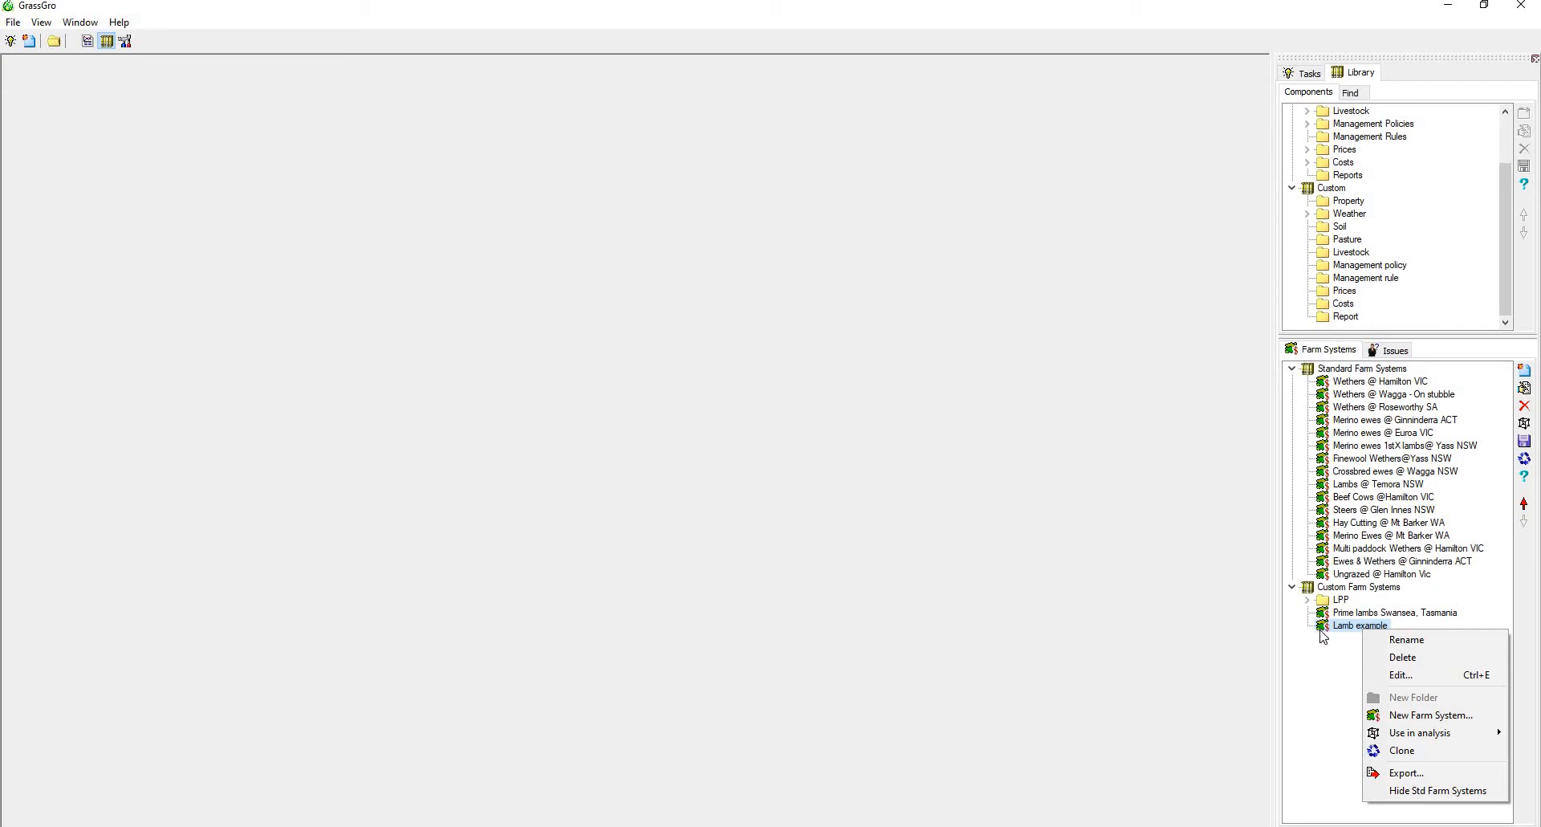
mouse_move(1422, 740)
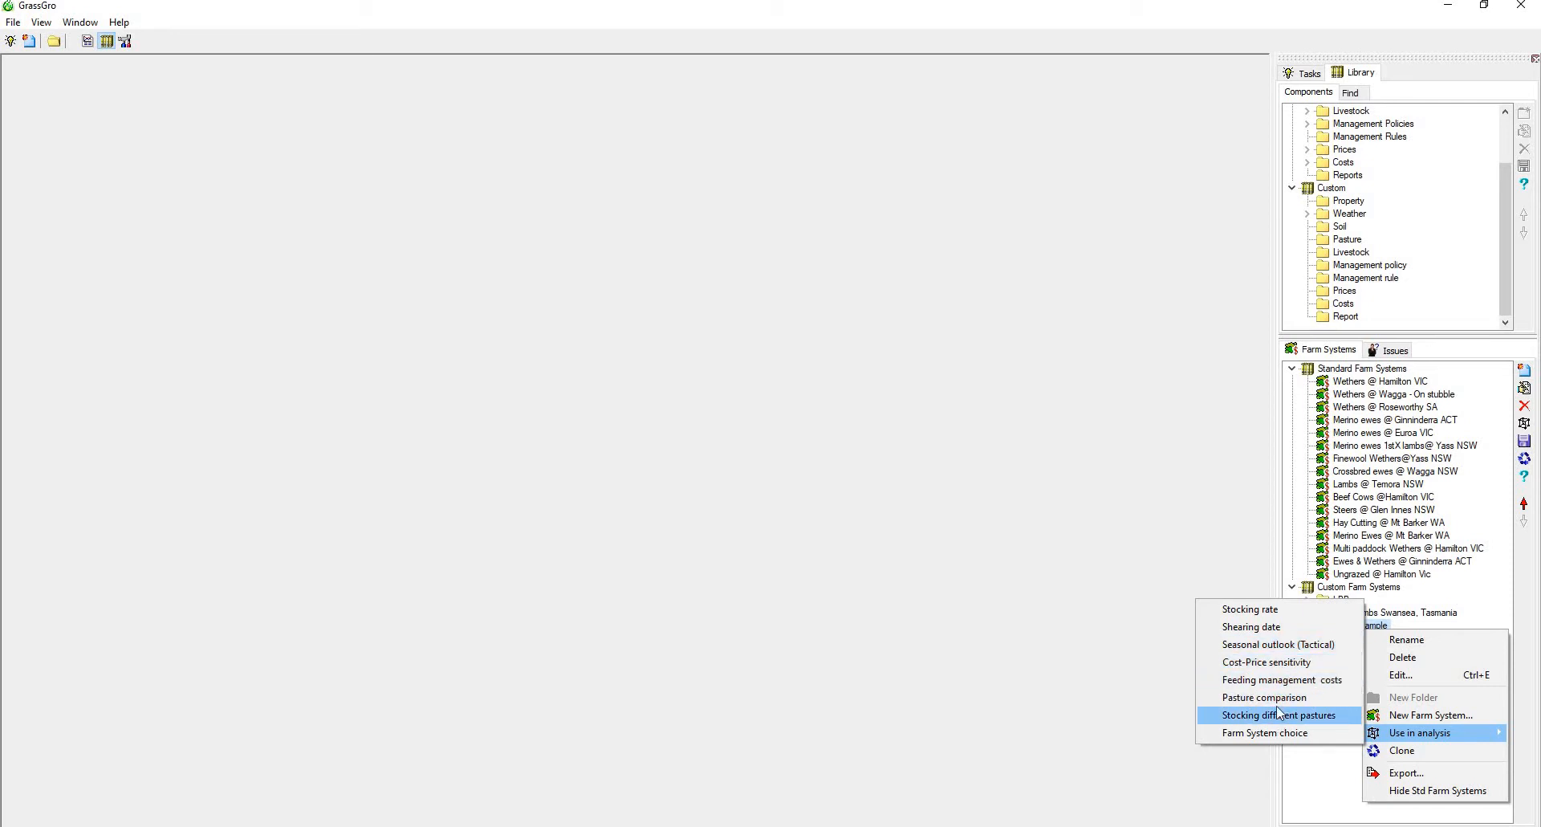
left_click(1268, 615)
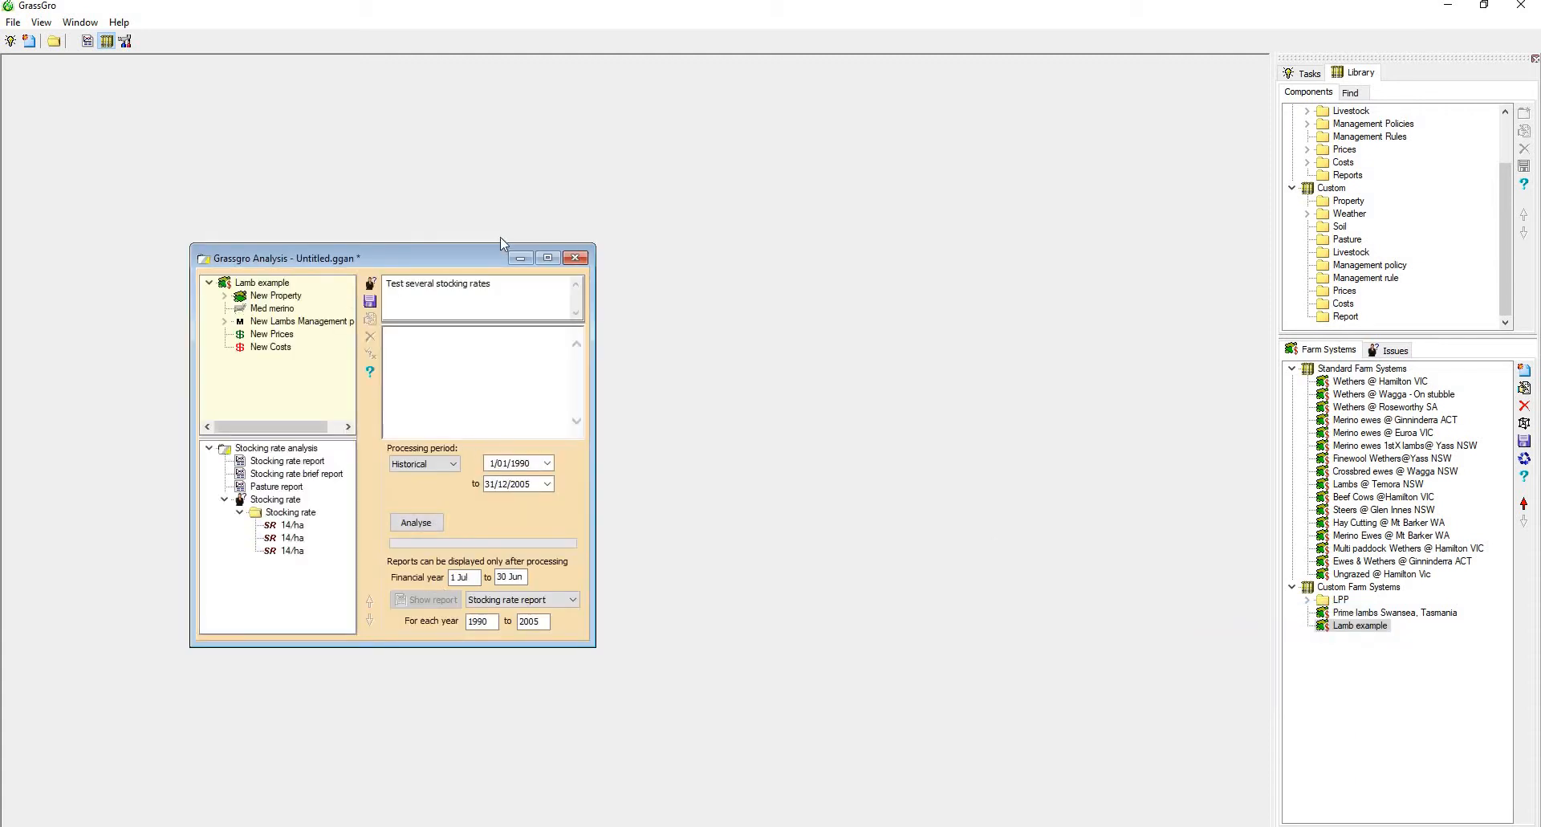
left_click_drag(484, 260, 456, 184)
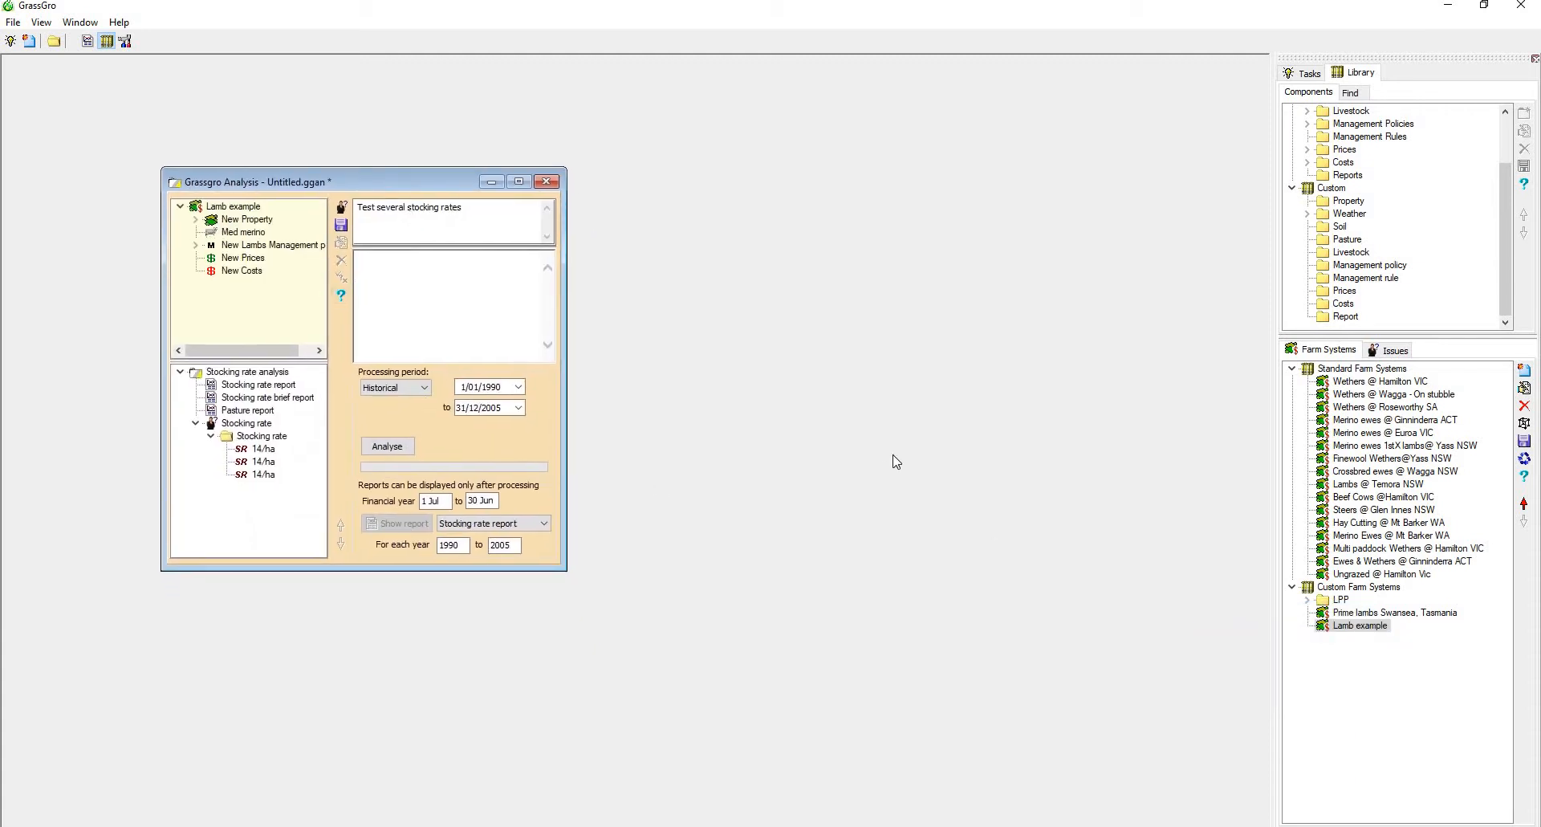
Compare the Lamb example farm system window with its copy in the analysis, and close the farm system window
double_click(1355, 622)
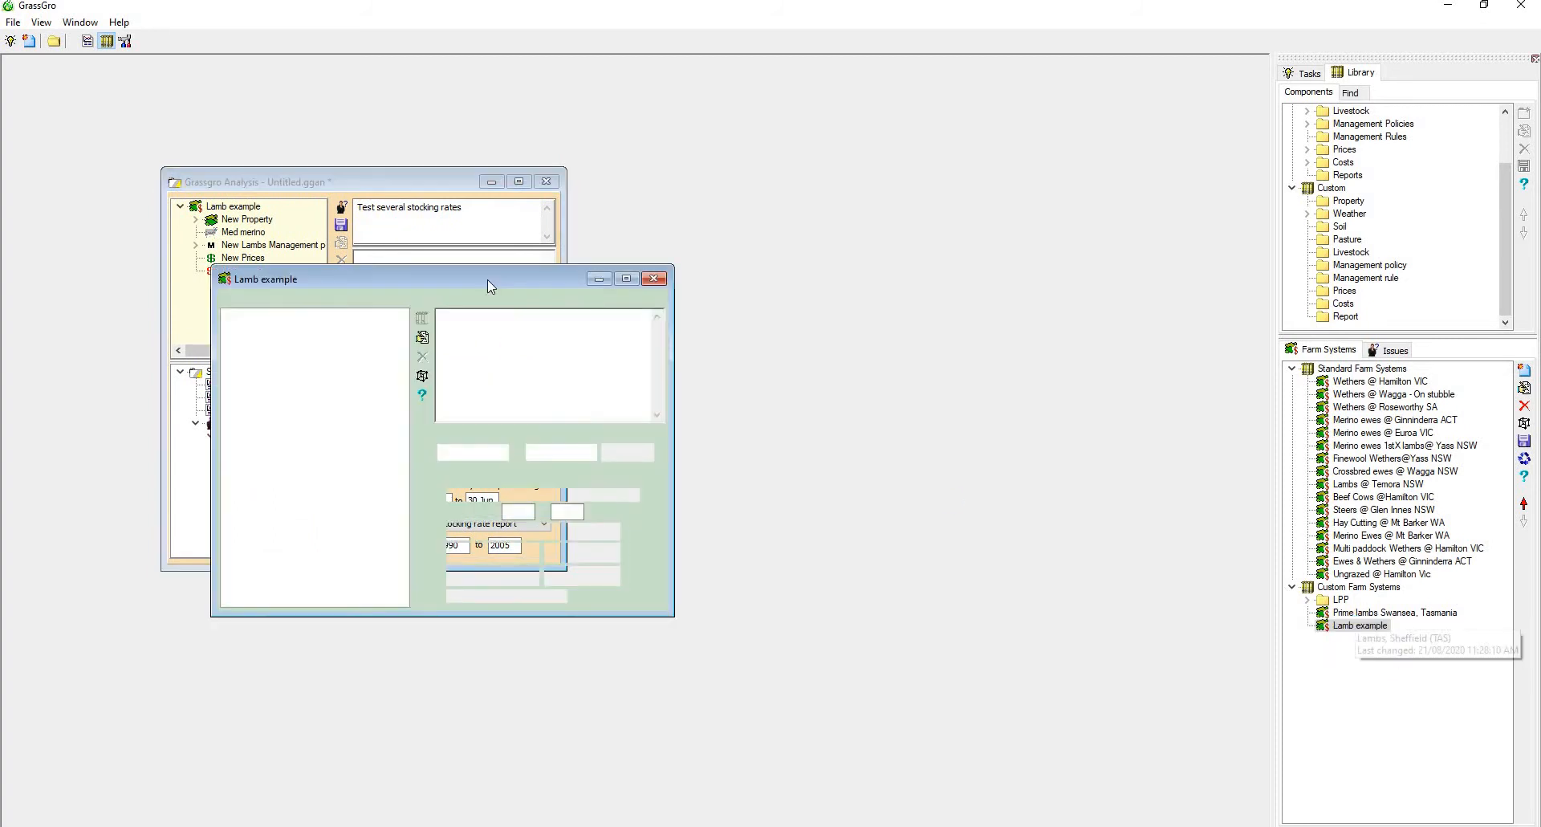
left_click_drag(401, 281, 796, 216)
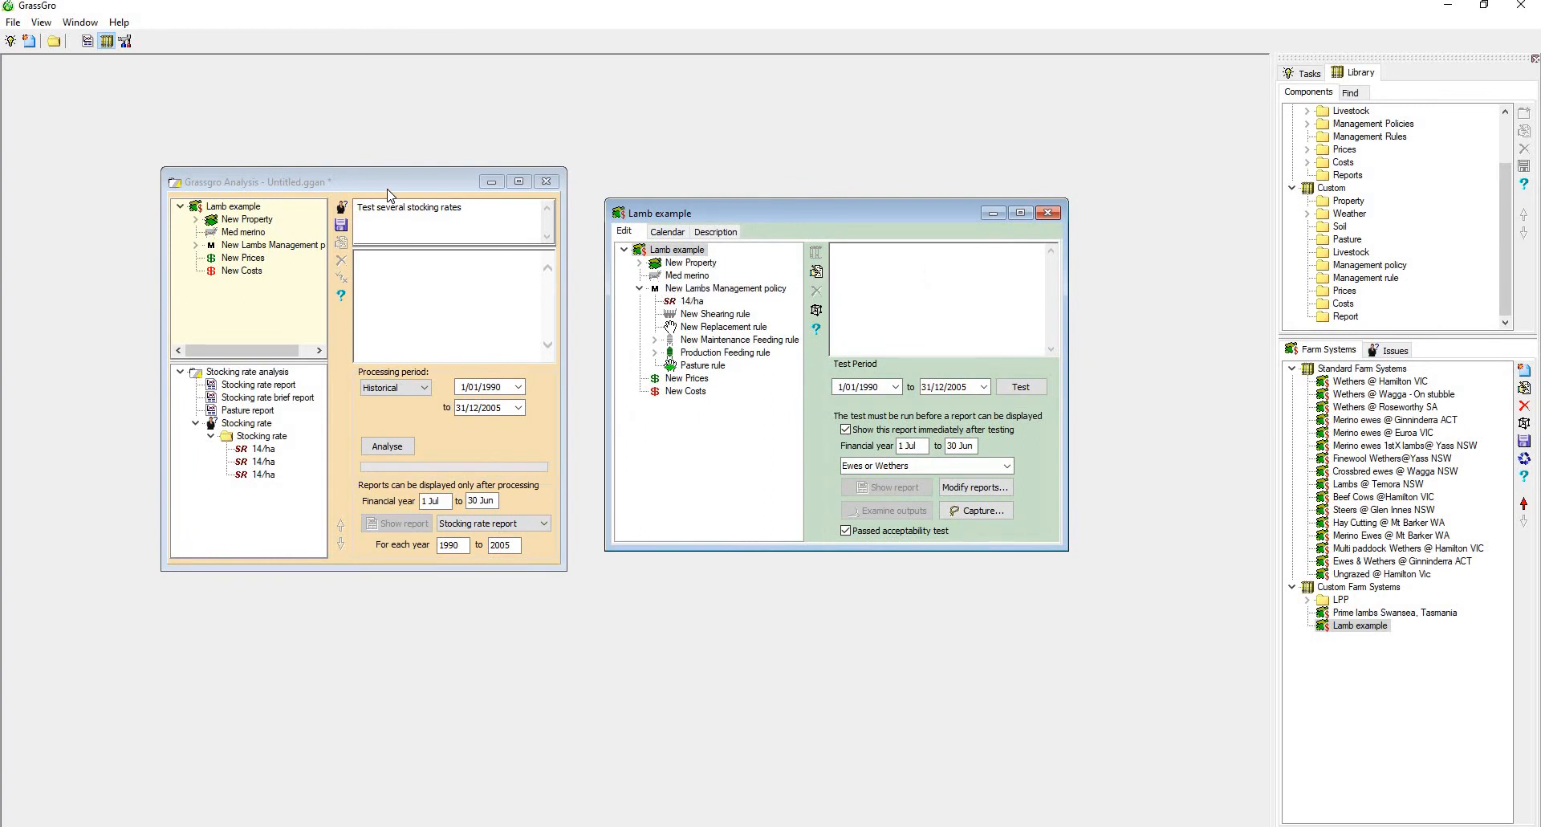
left_click(233, 207)
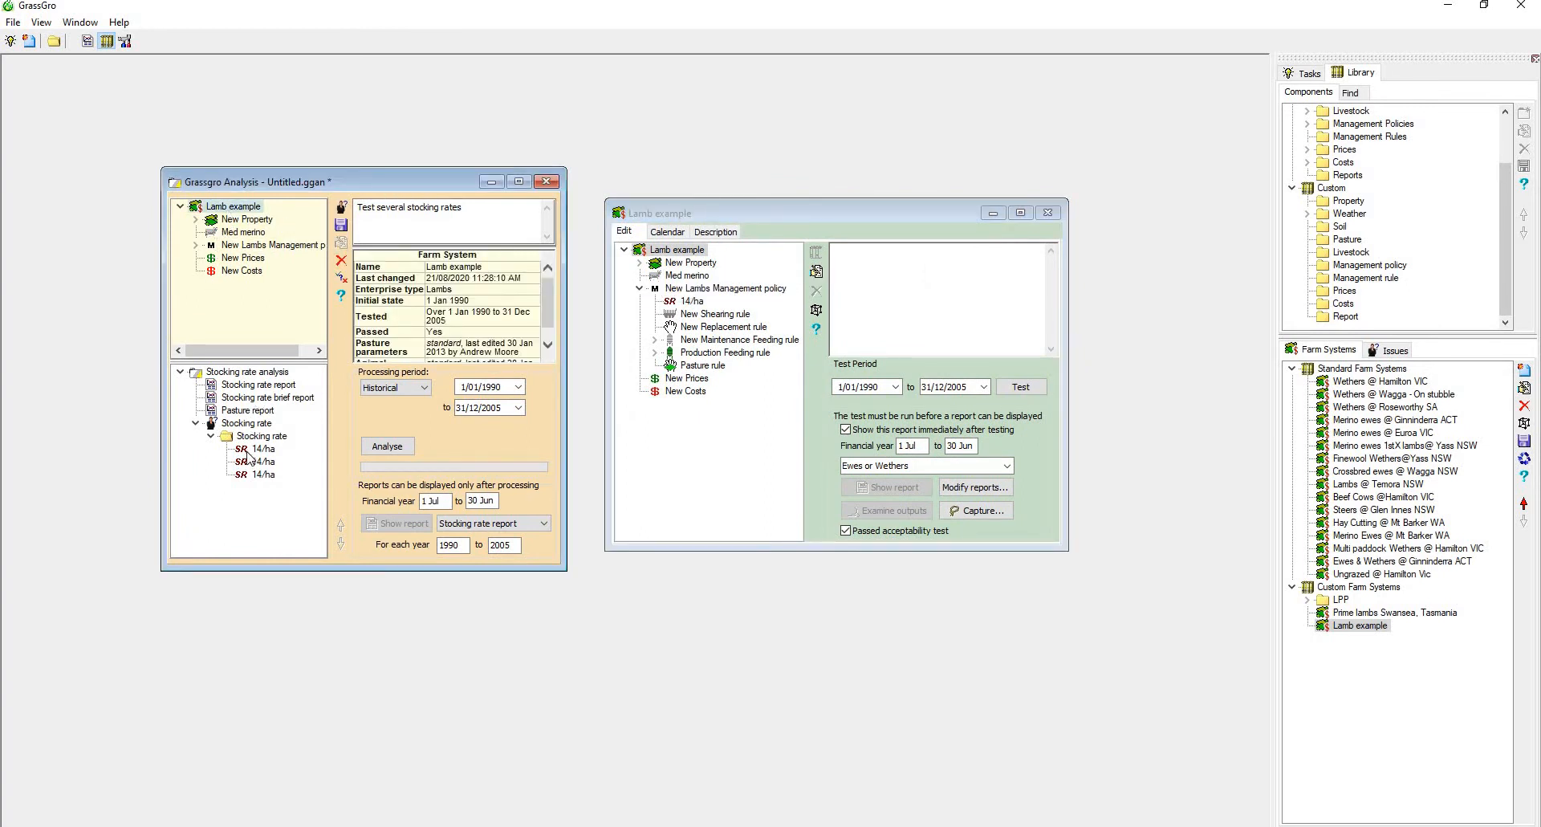
left_click(1047, 211)
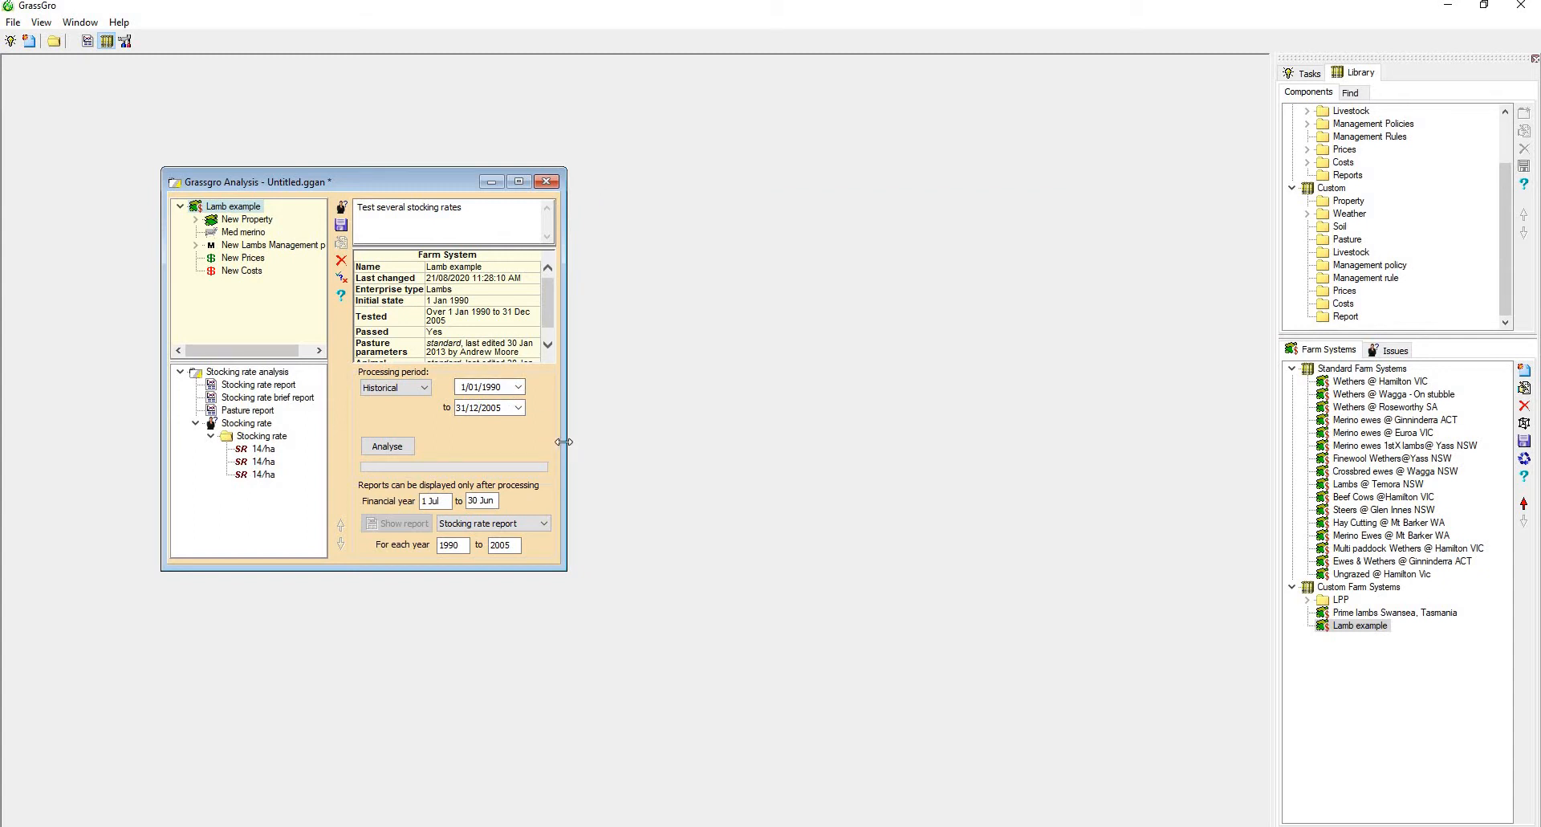
Enlarge the analysis window and its lower tree, and review the Stocking rate, Stocking rate brief and Pasture report descriptions
left_click_drag(566, 441, 811, 425)
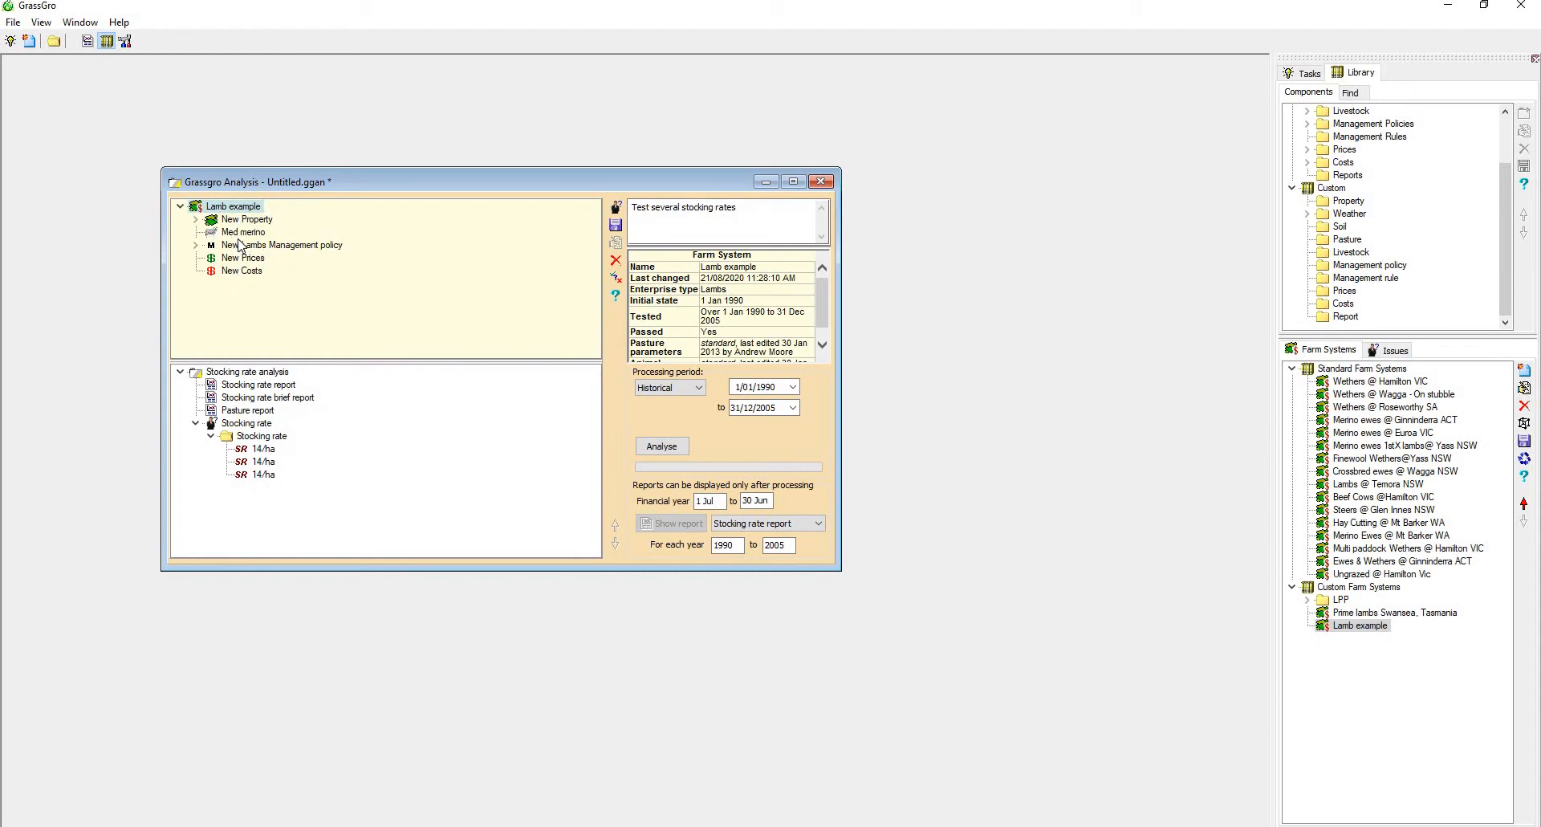
left_click(232, 386)
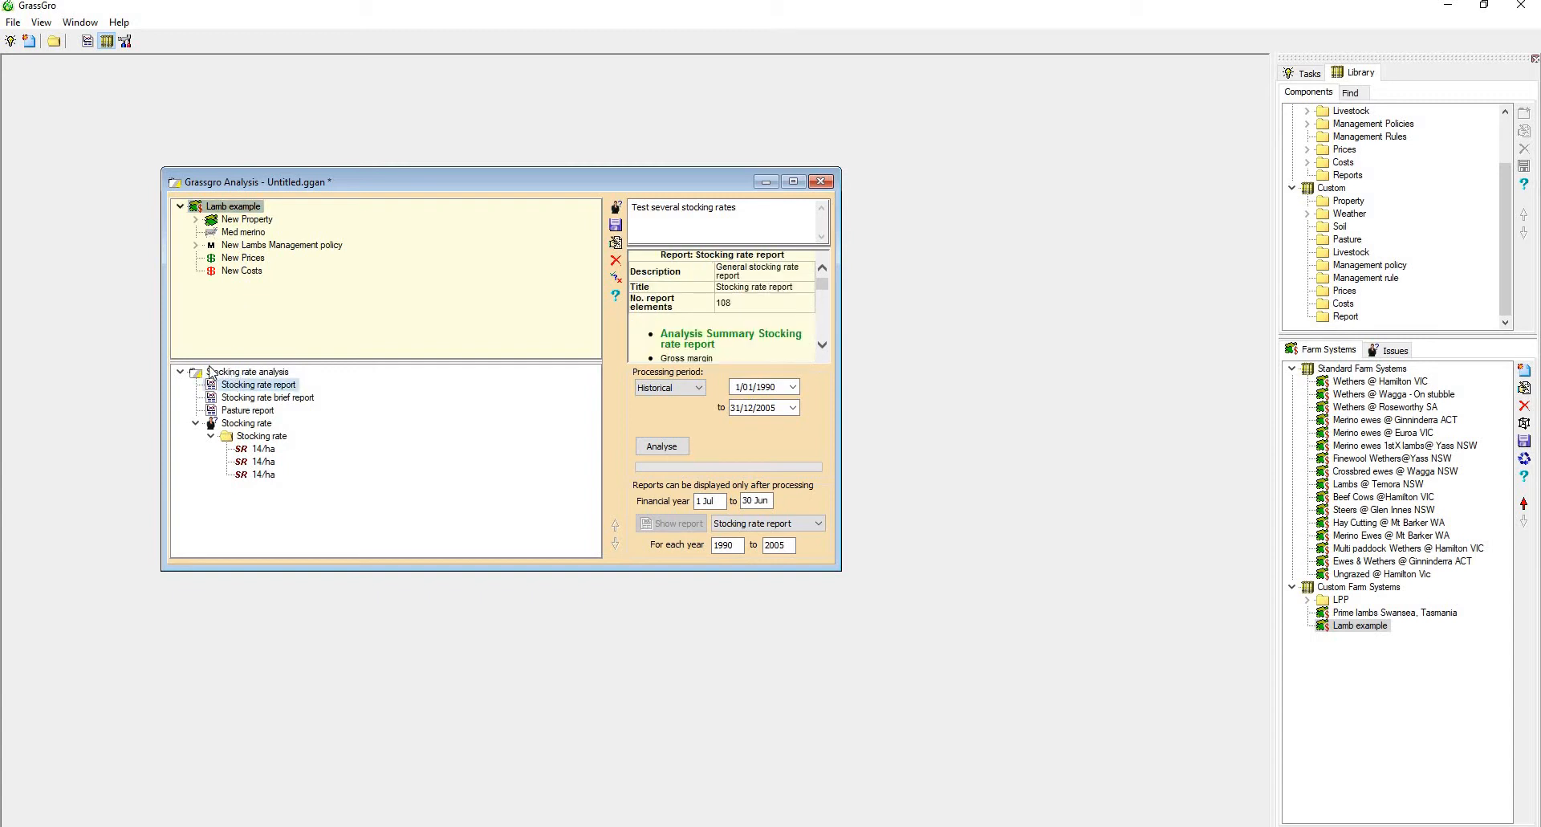
left_click_drag(221, 359, 228, 286)
left_click(249, 324)
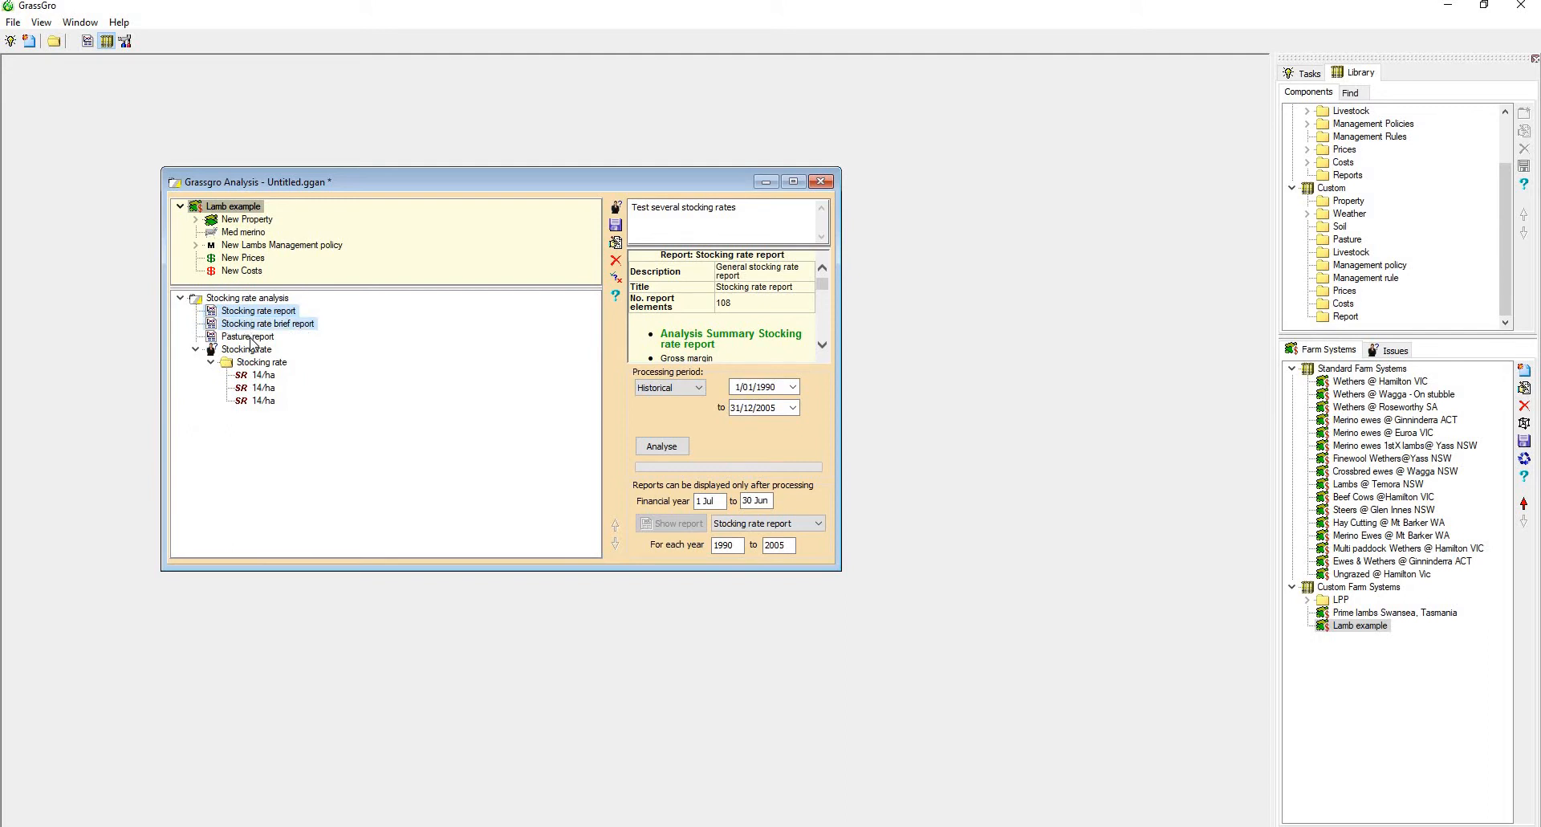
left_click(251, 338)
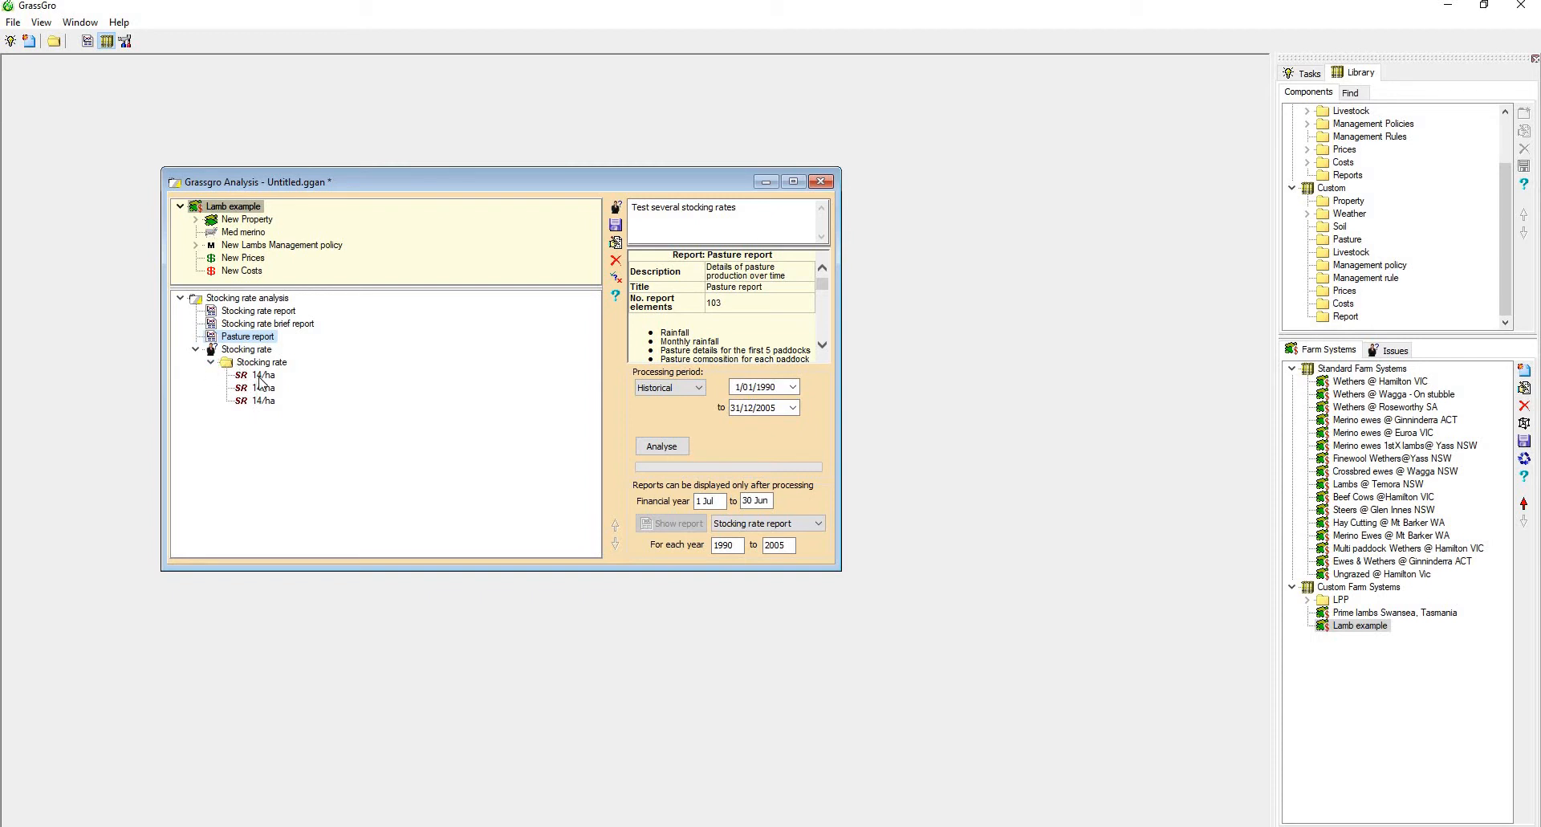
Set the notional stocking rate of the first stocking rate treatment to 5/ha
double_click(259, 377)
left_click(774, 421)
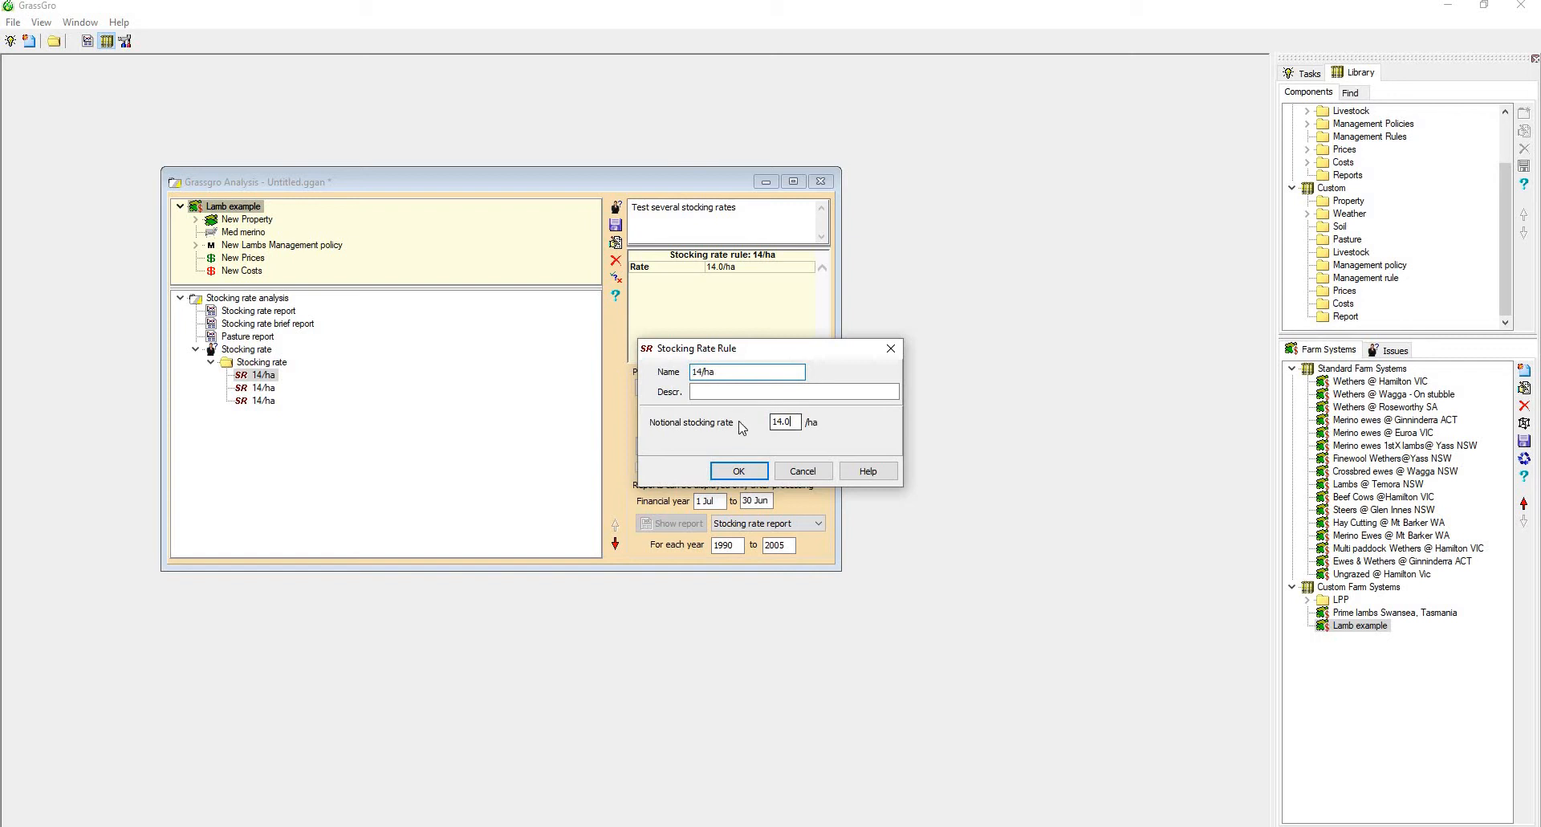
double_click(774, 421)
type("5")
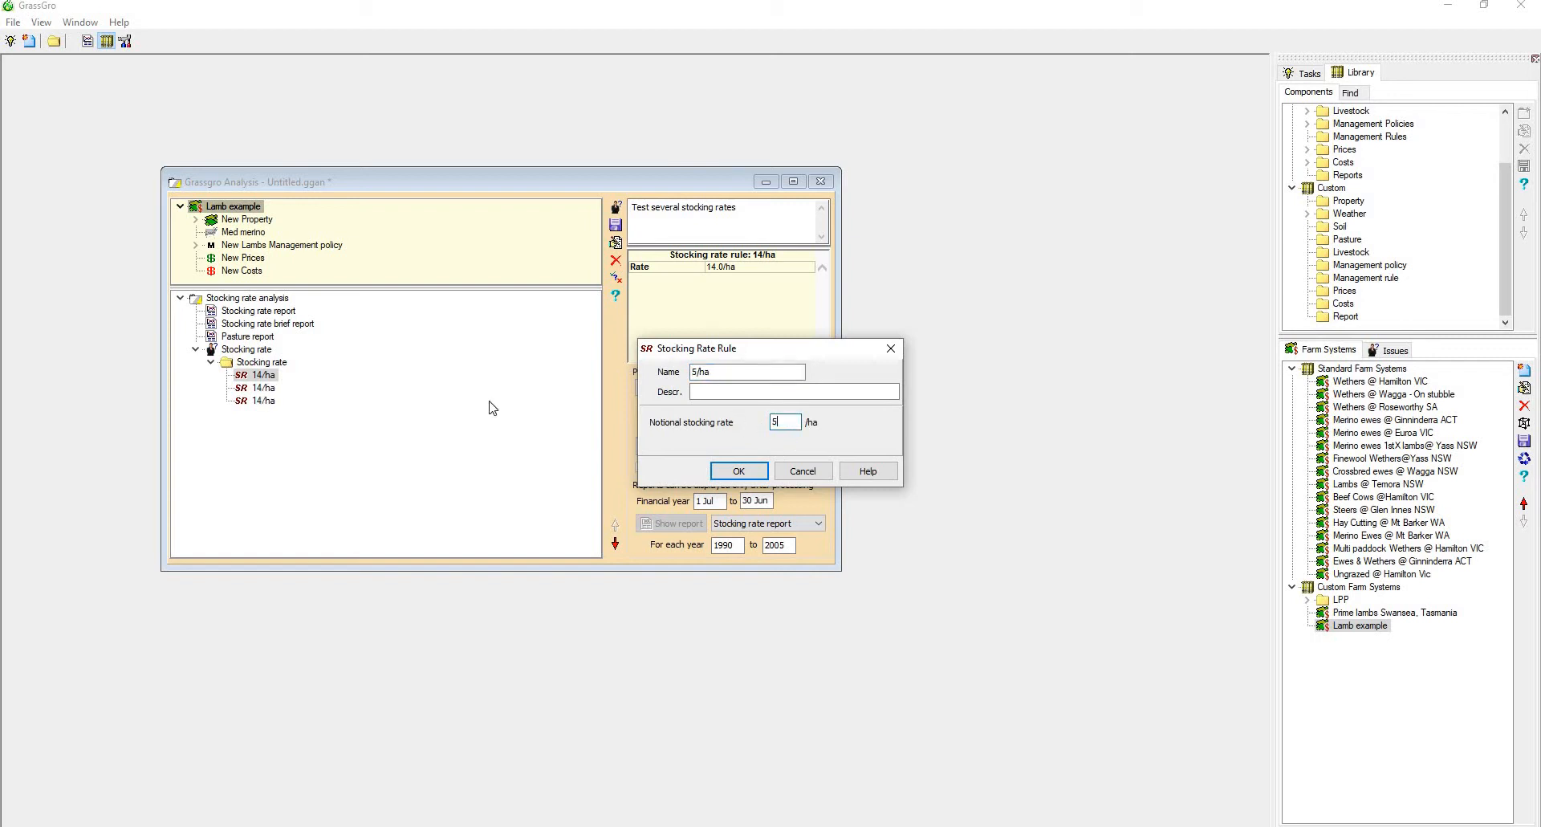
left_click(732, 472)
Set the notional stocking rate of the second stocking rate treatment to 10/ha
double_click(261, 388)
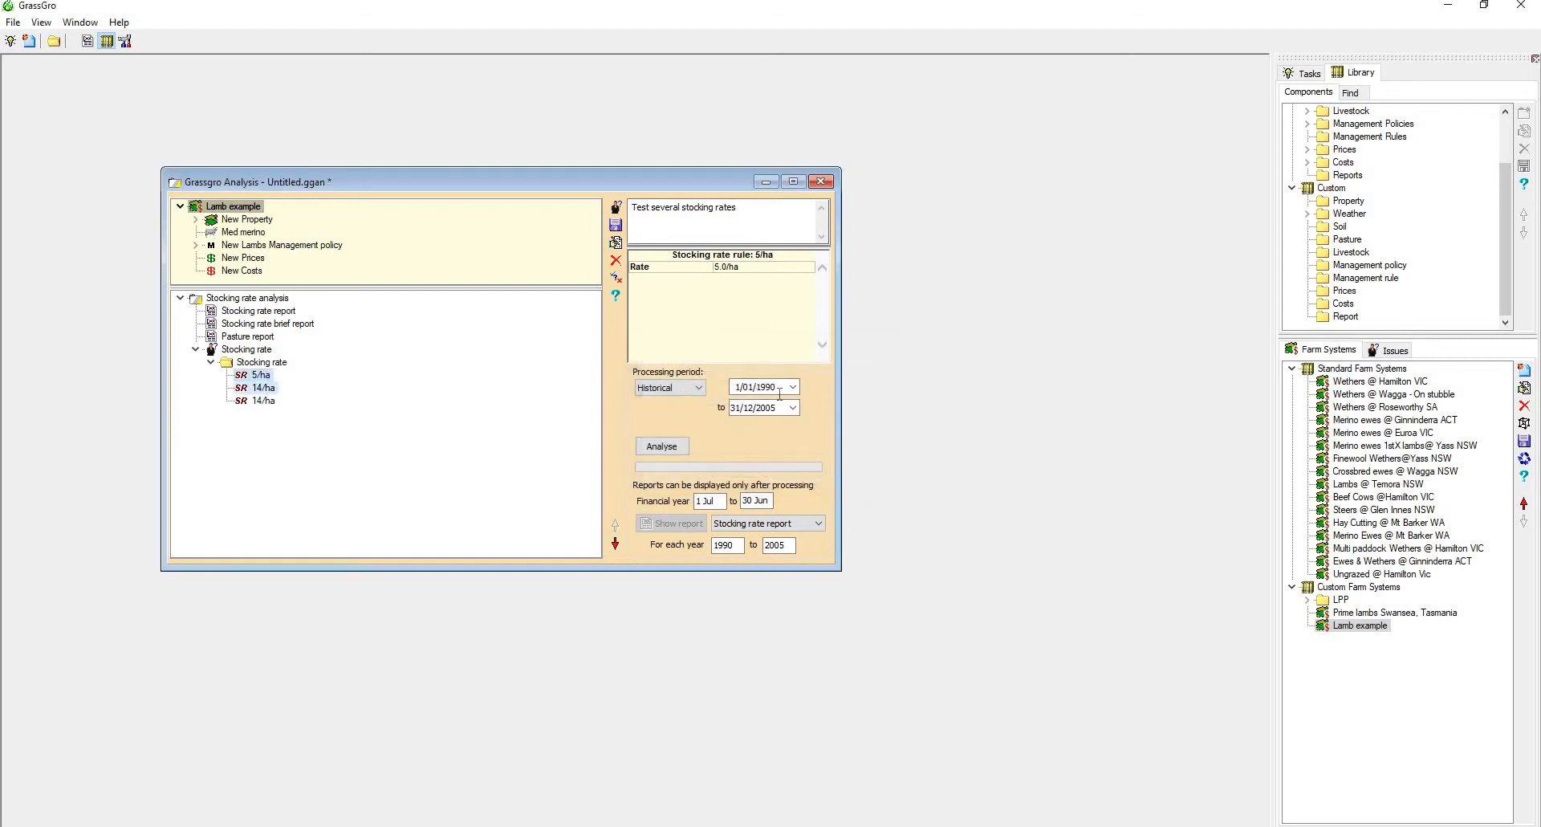
double_click(795, 421)
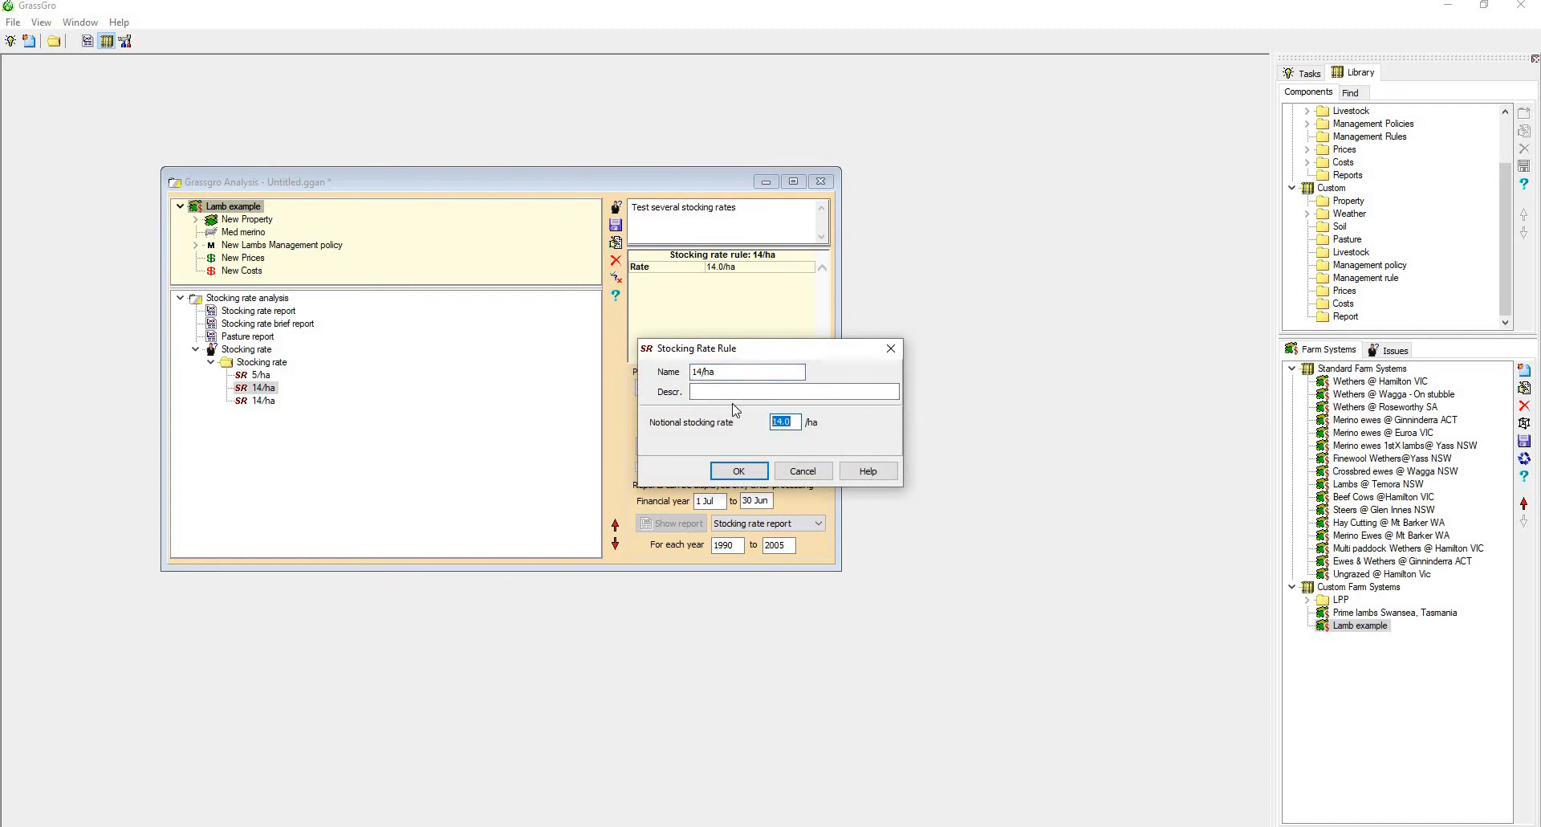
type("10")
left_click(758, 473)
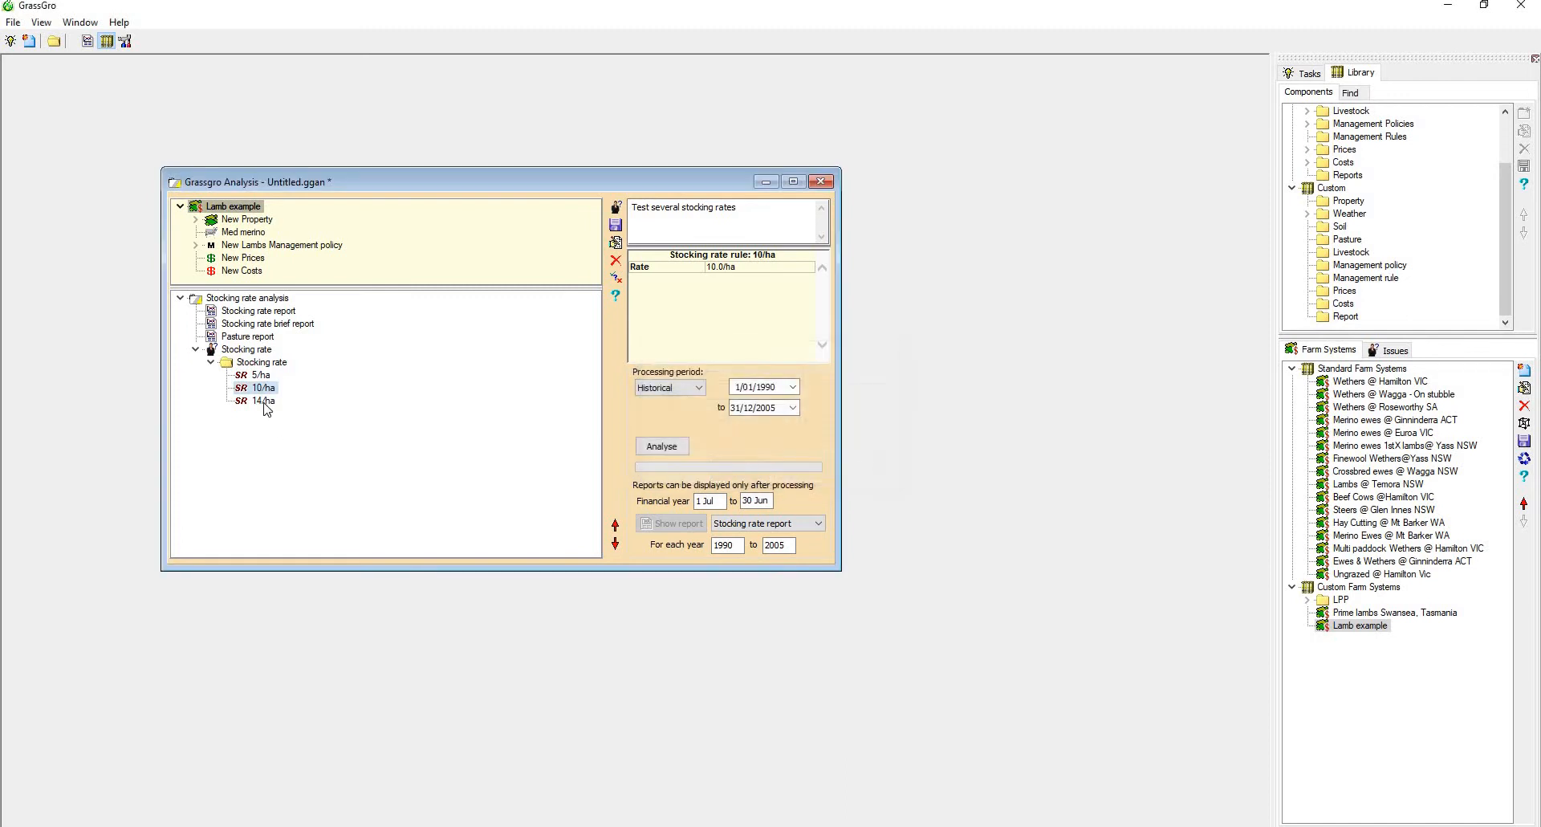
Set the notional stocking rate of the third stocking rate treatment to 20/ha
double_click(261, 401)
double_click(785, 422)
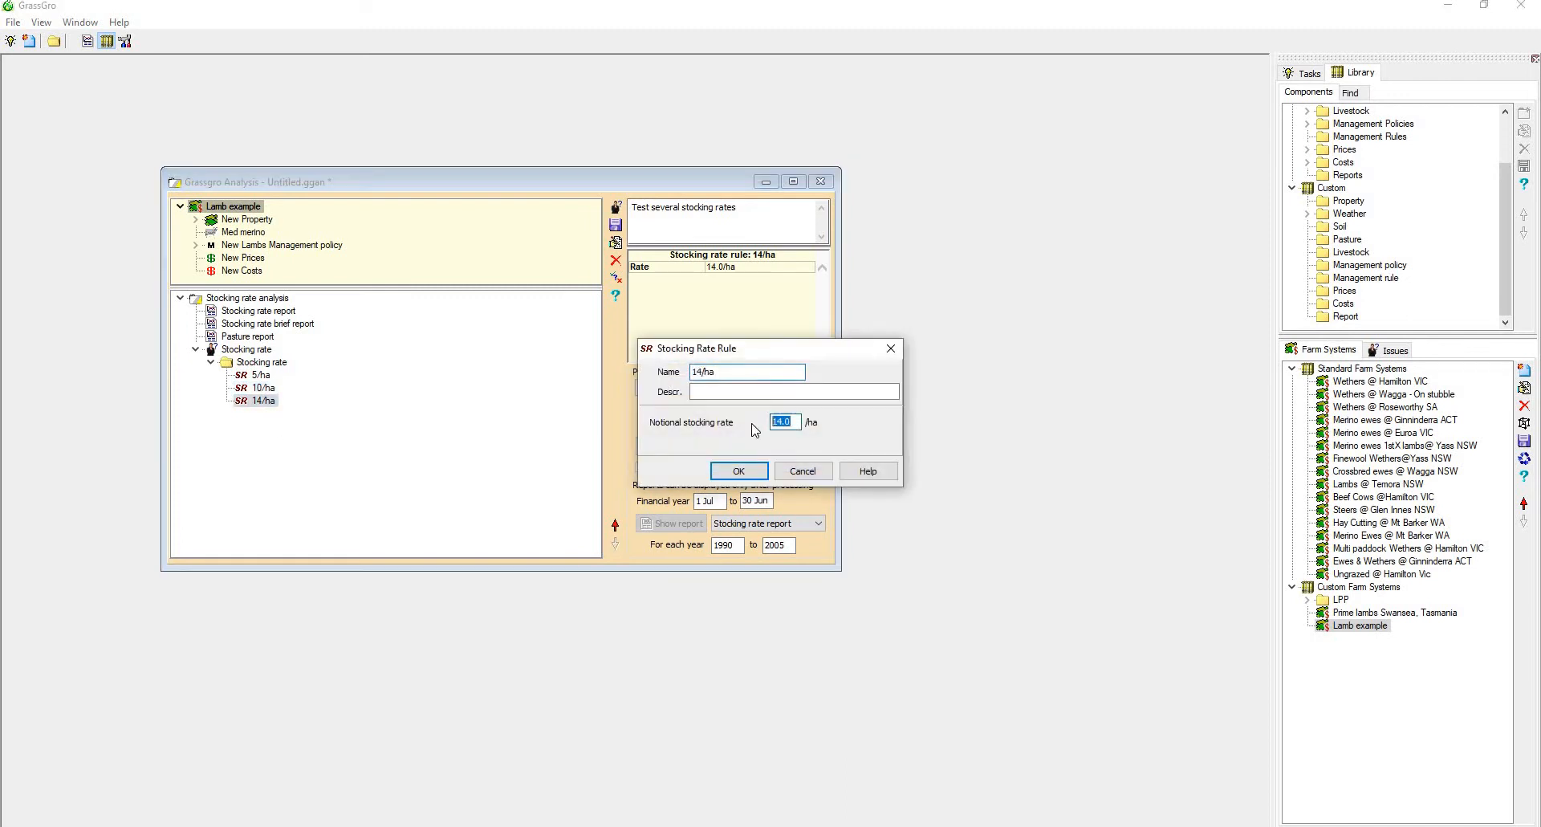
type("20")
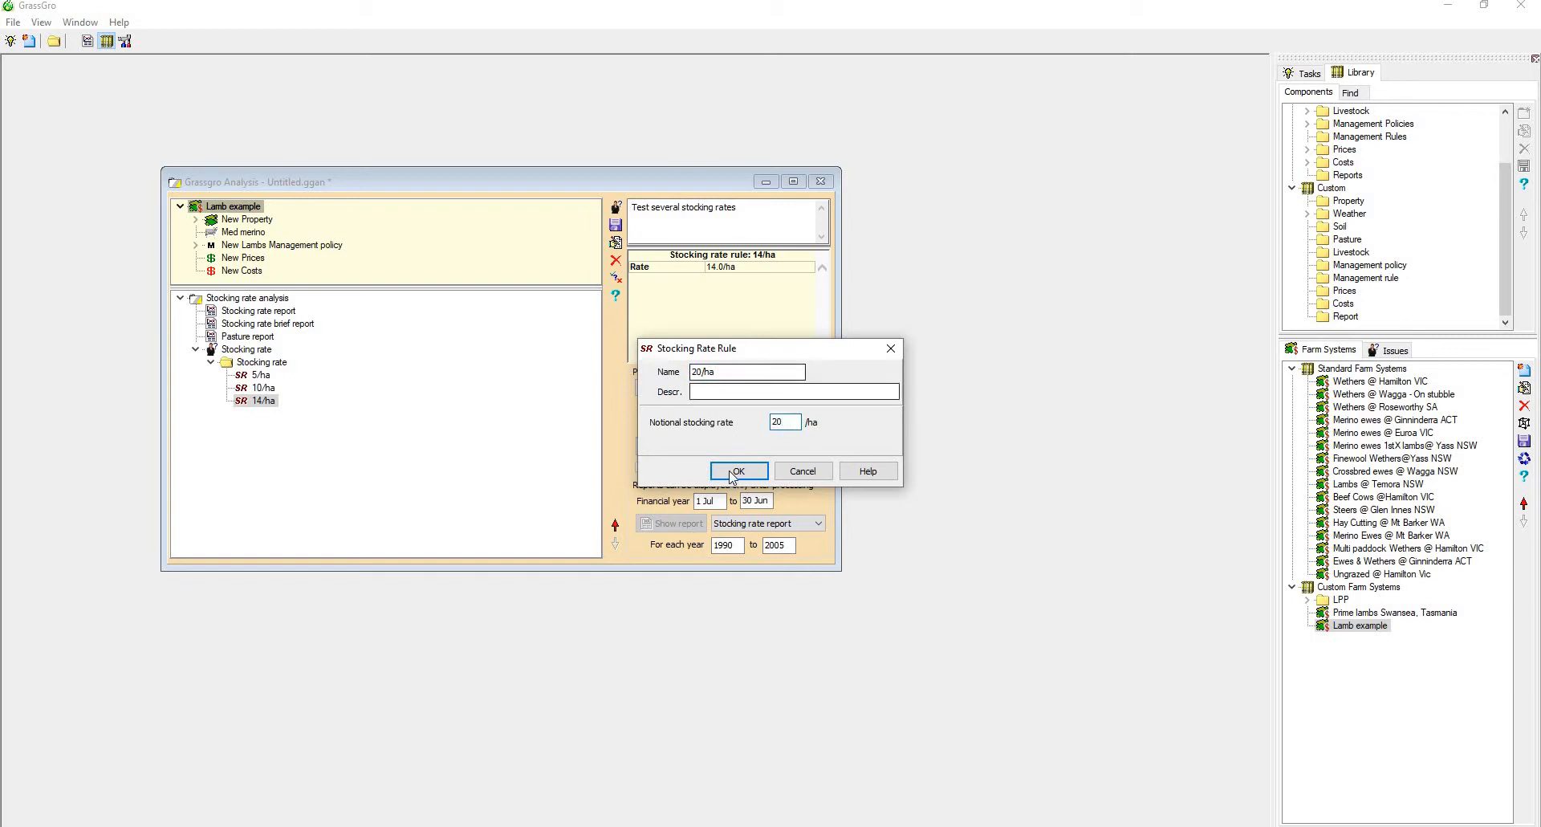
left_click(738, 472)
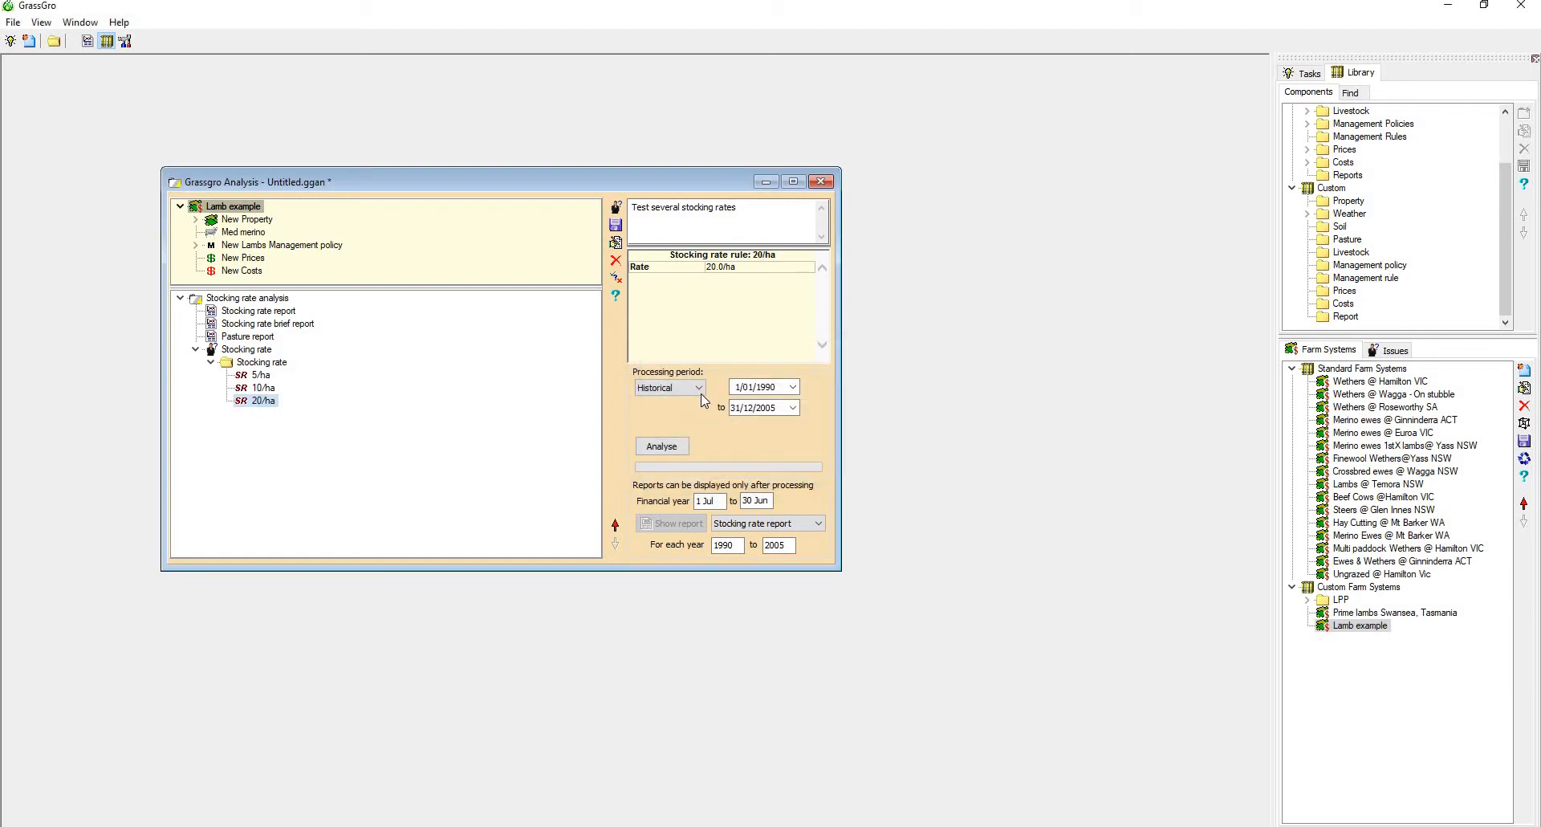
Run the analysis for the Historical period 1/01/1990 to 31/12/2005, keeping Stocking rate report as the report type
left_click(698, 387)
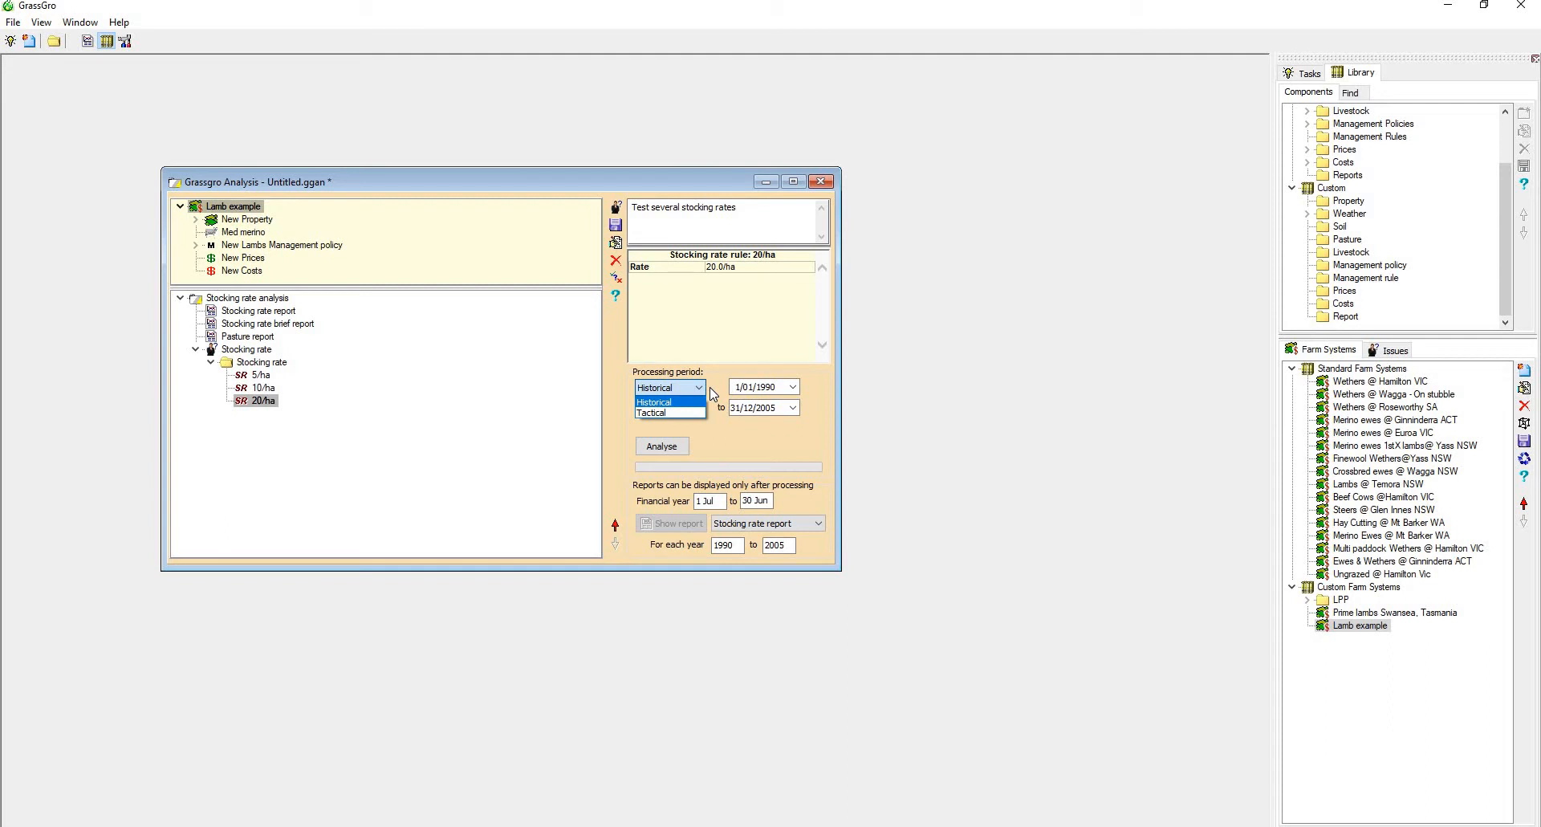
left_click(725, 386)
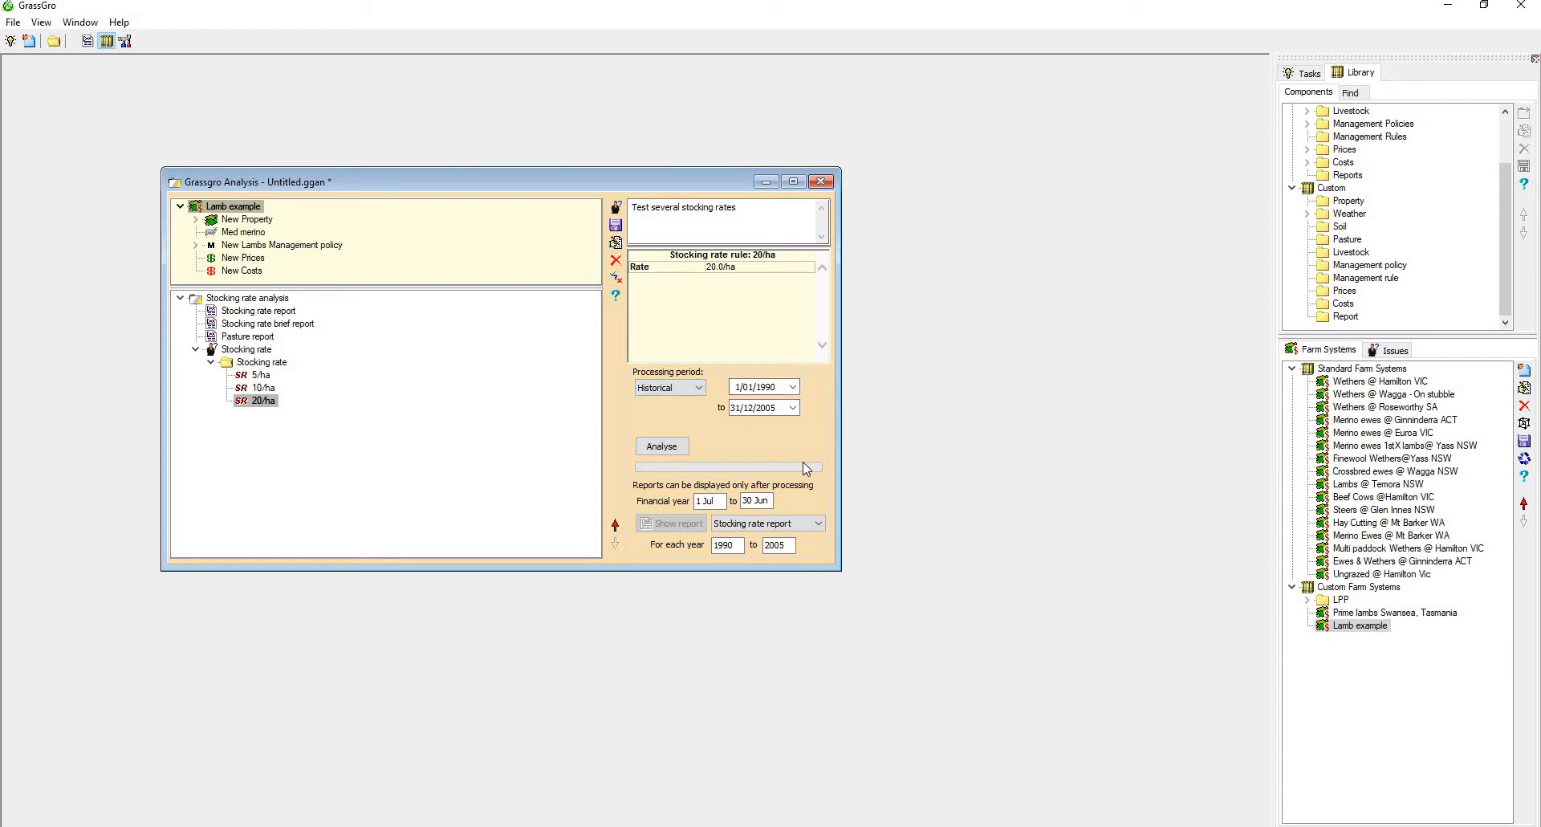
left_click(761, 526)
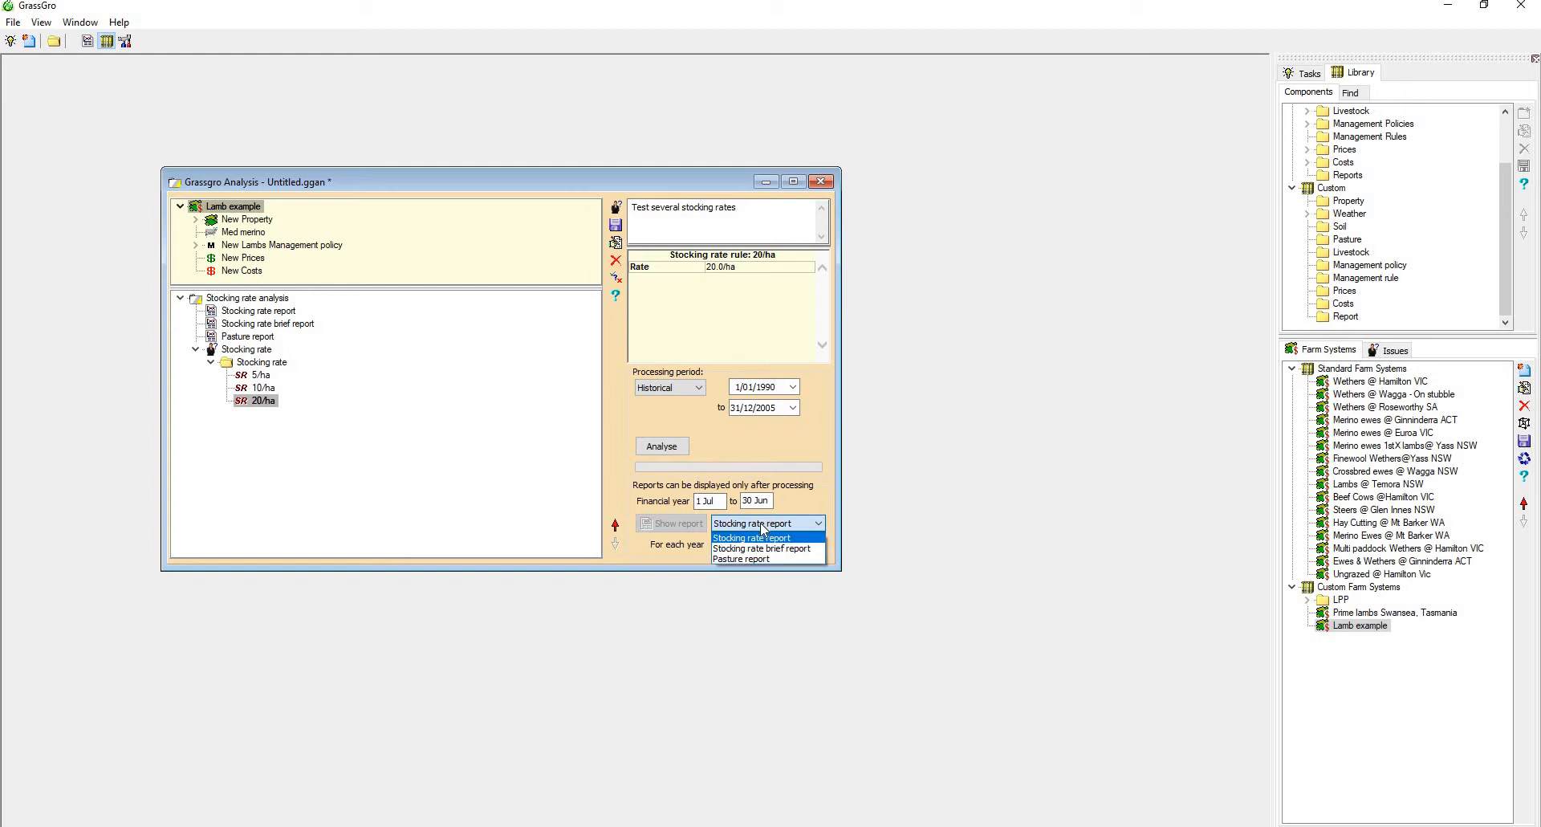
left_click(761, 528)
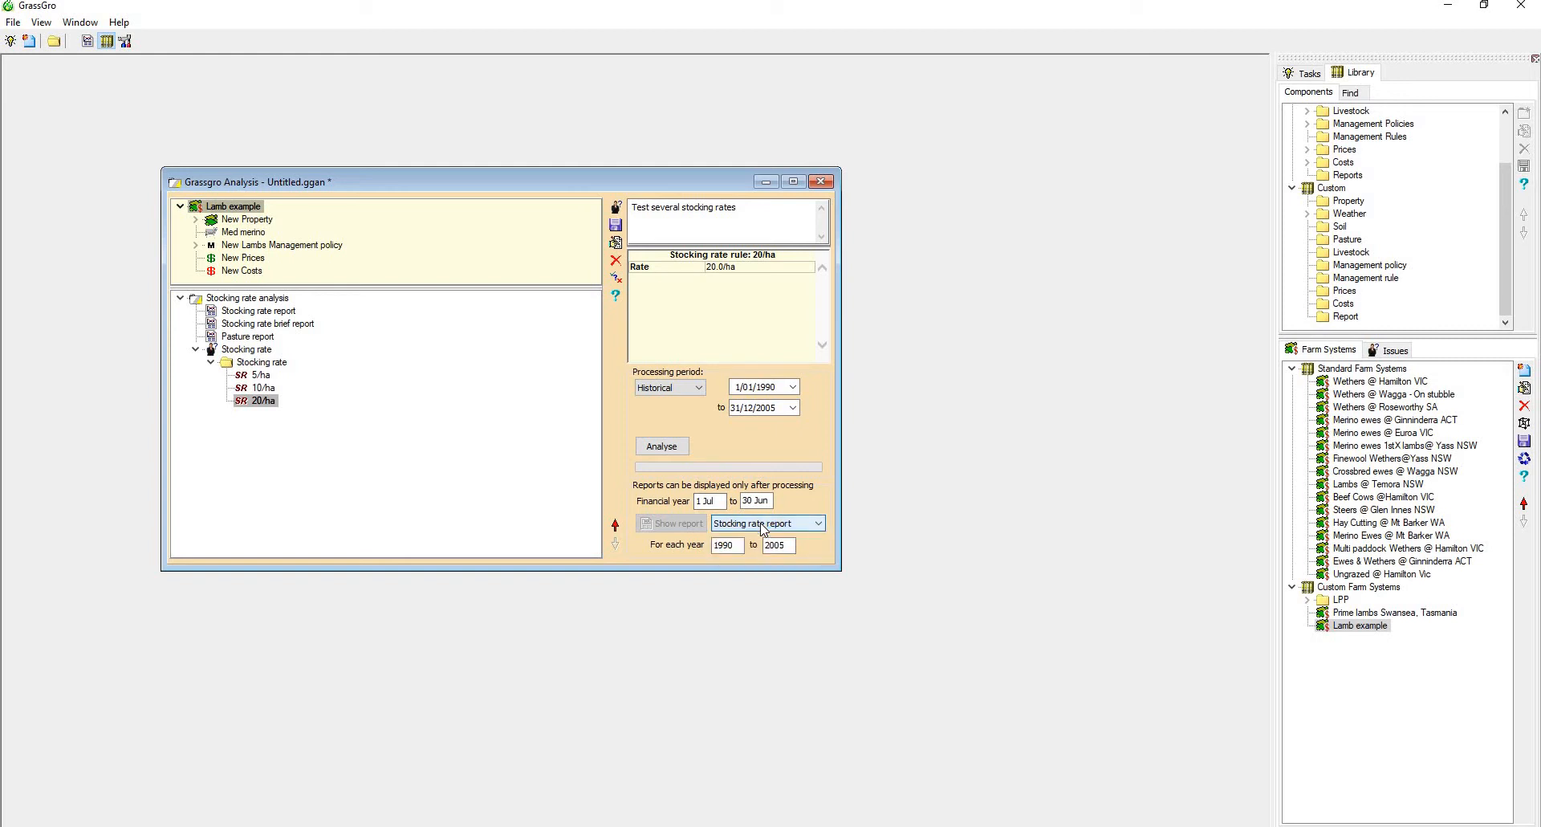
left_click(663, 446)
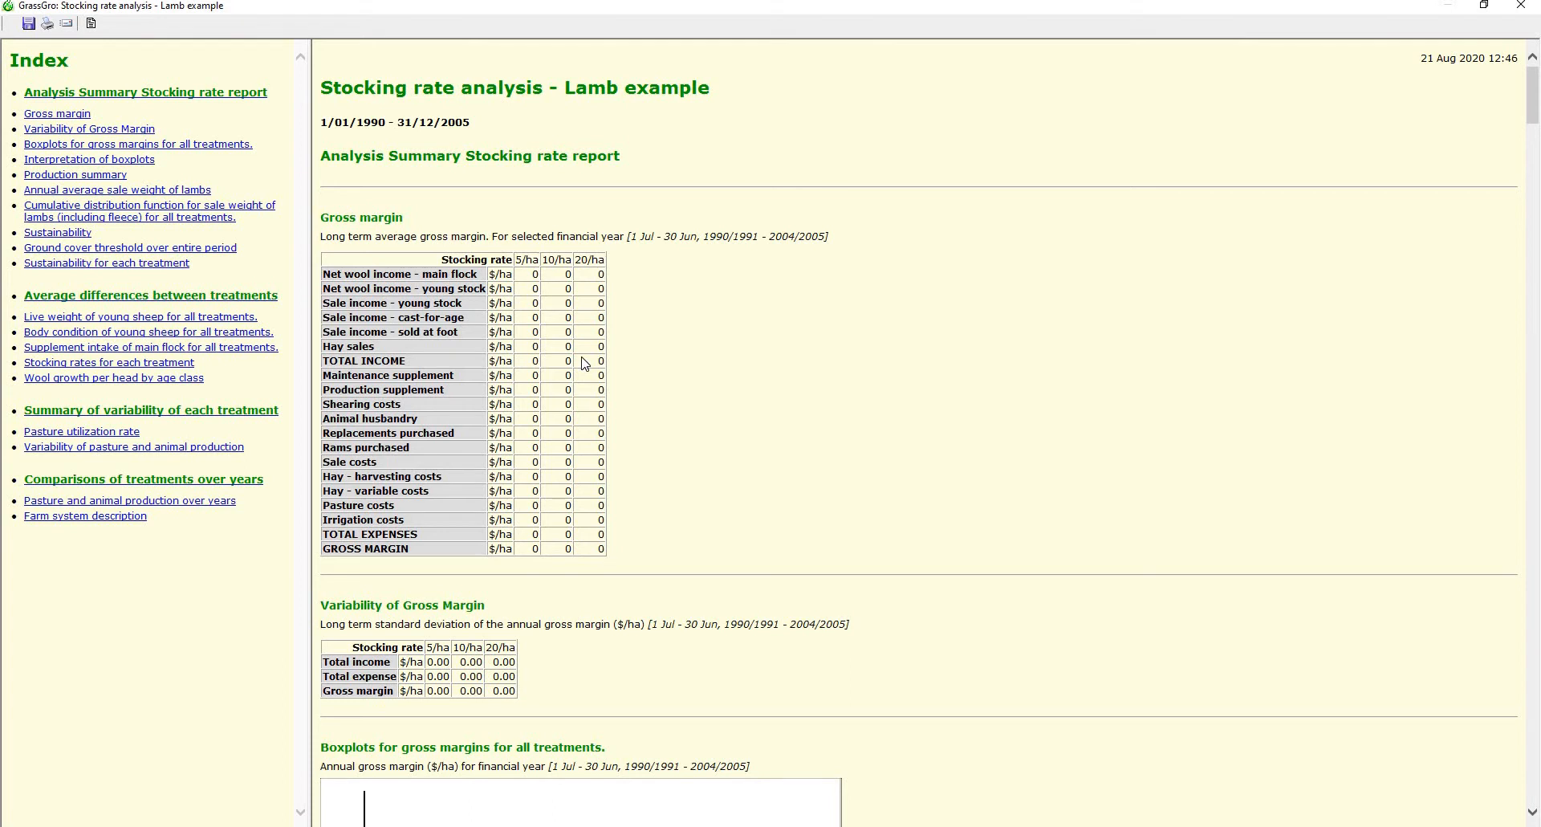
Examine the stocking rate report's gross margin tables and boxplots, production summary, lamb sale weights and sustainability table
scroll(585, 364, "down", 5)
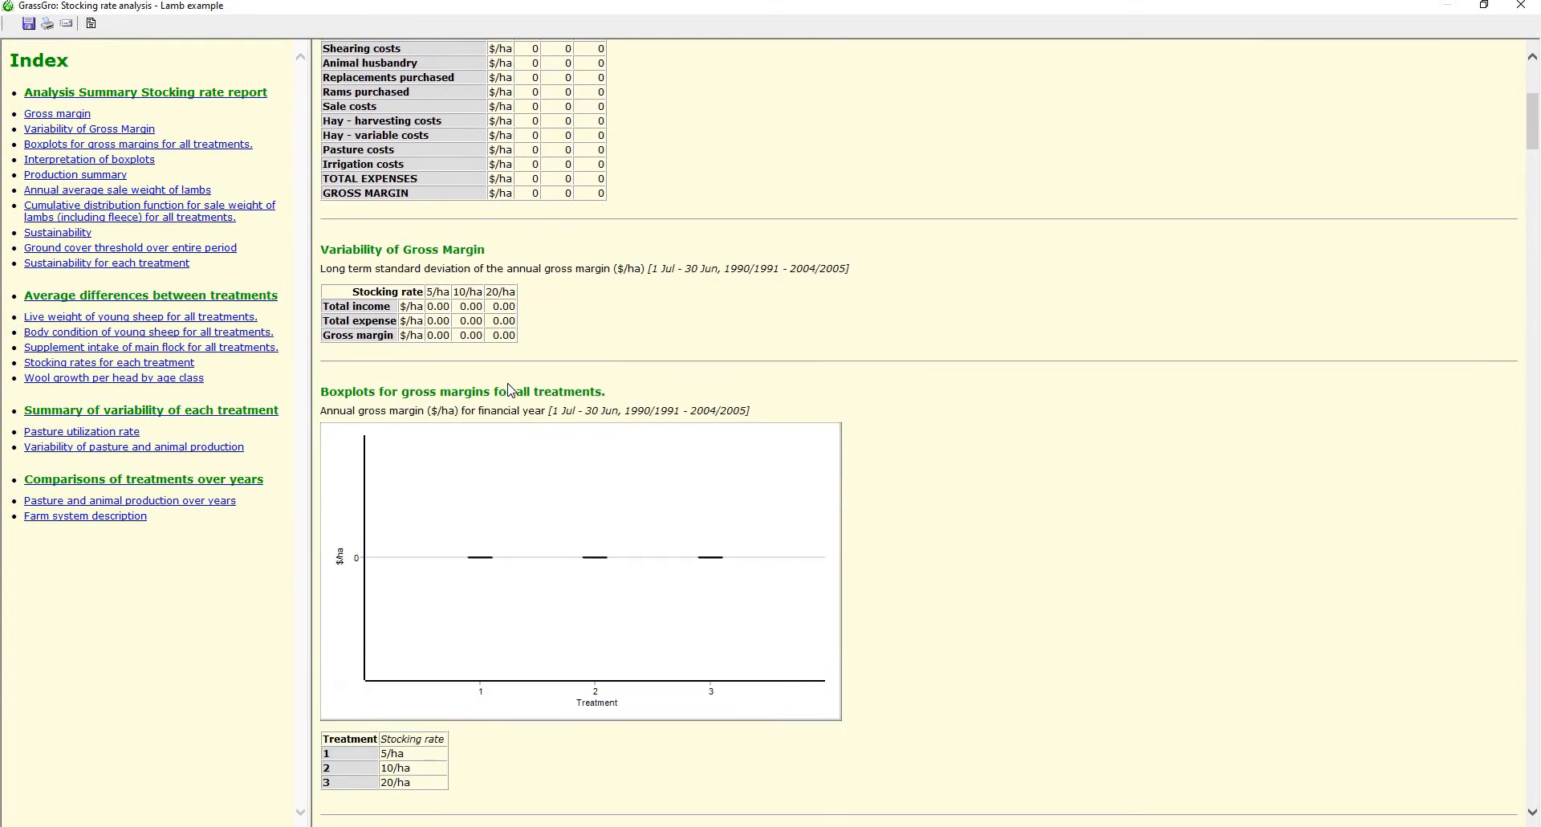
scroll(511, 389, "down", 6)
scroll(506, 377, "down", 3)
scroll(501, 372, "up", 4)
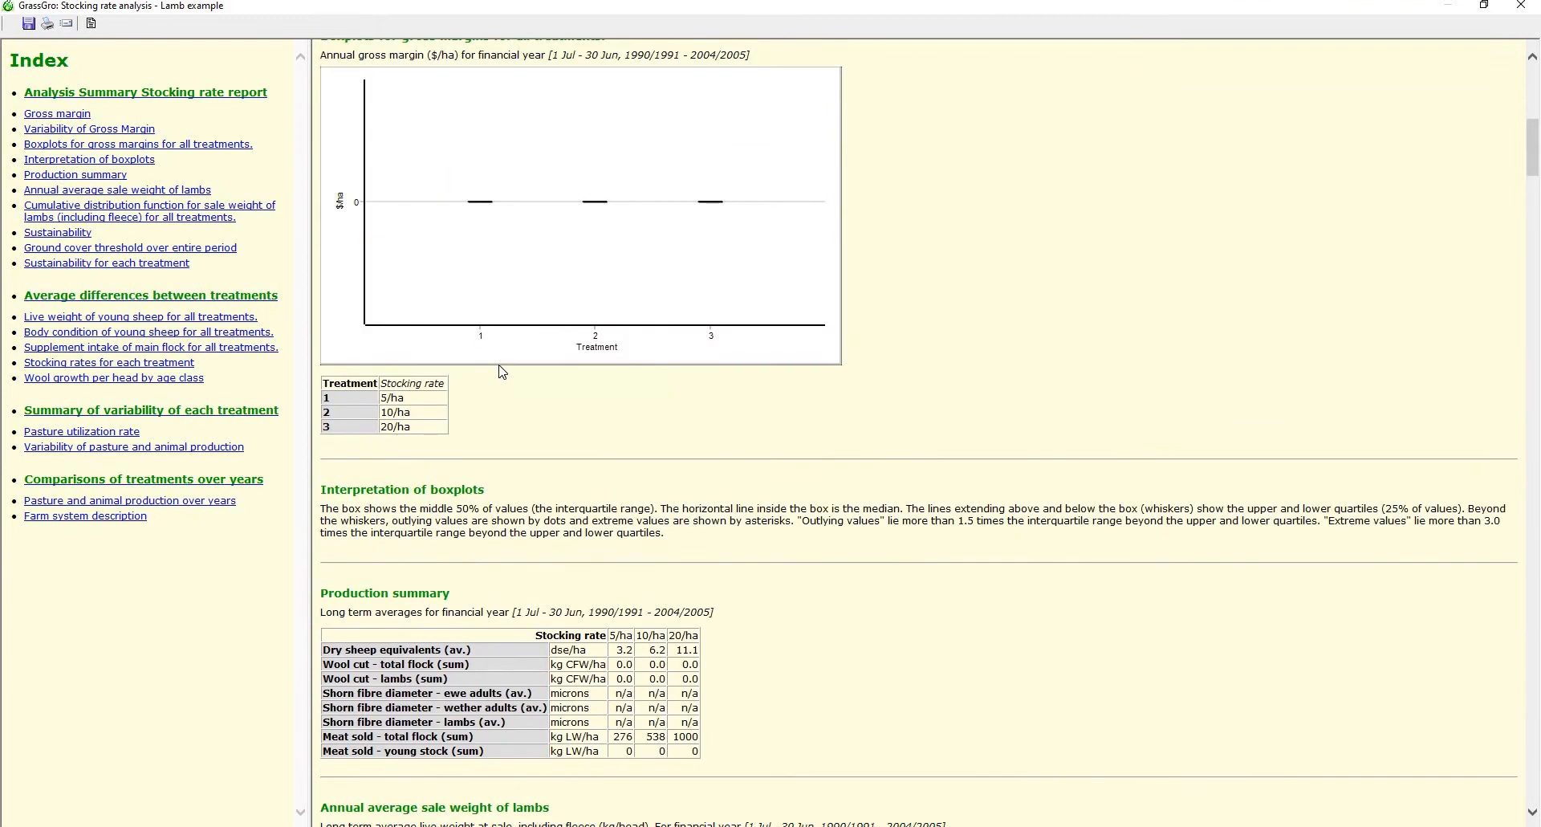
scroll(506, 353, "up", 2)
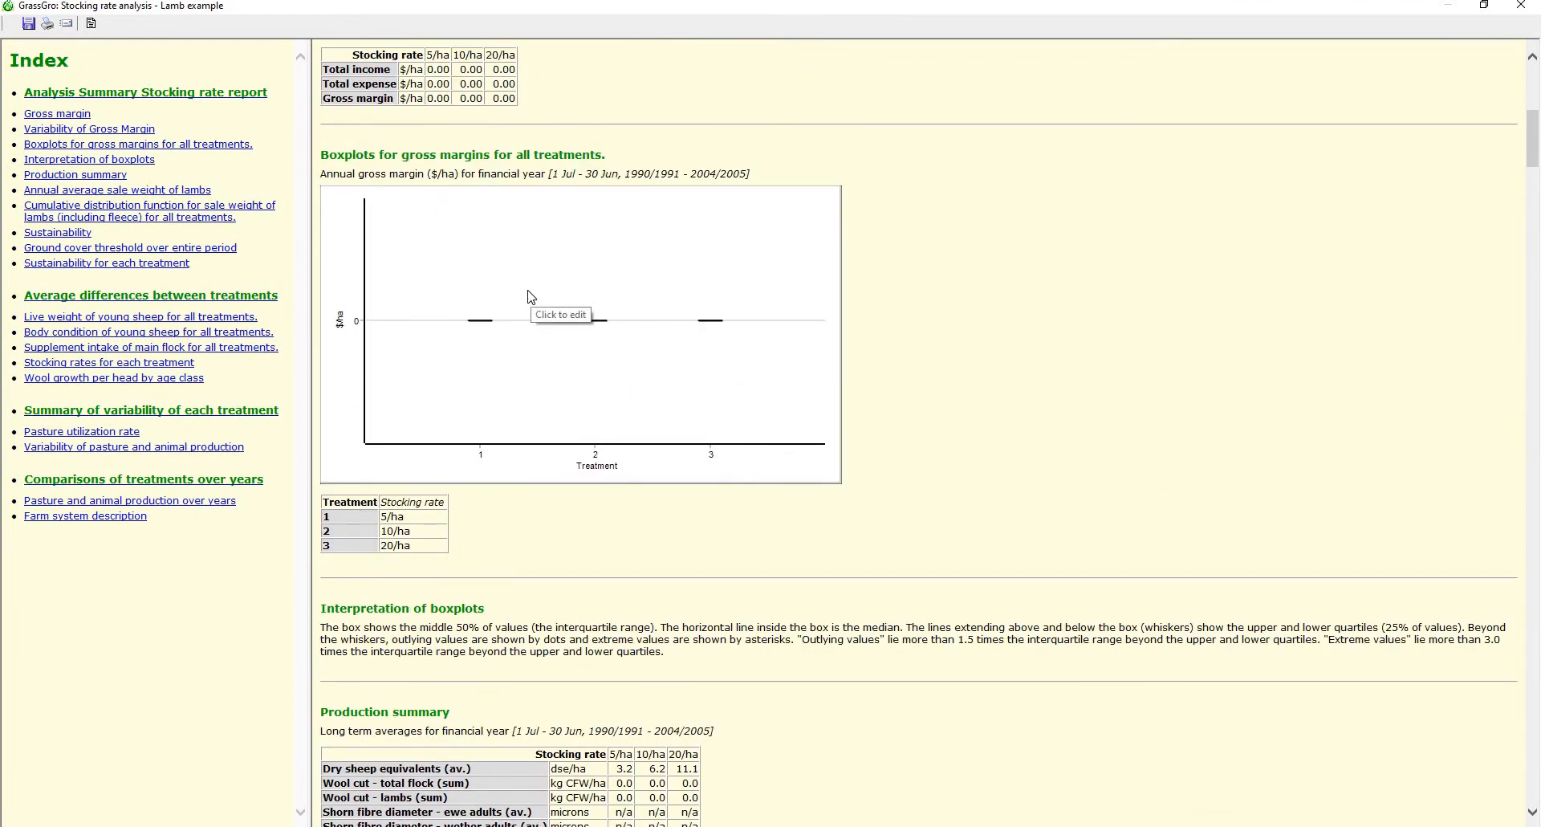
scroll(531, 299, "down", 5)
scroll(537, 321, "down", 2)
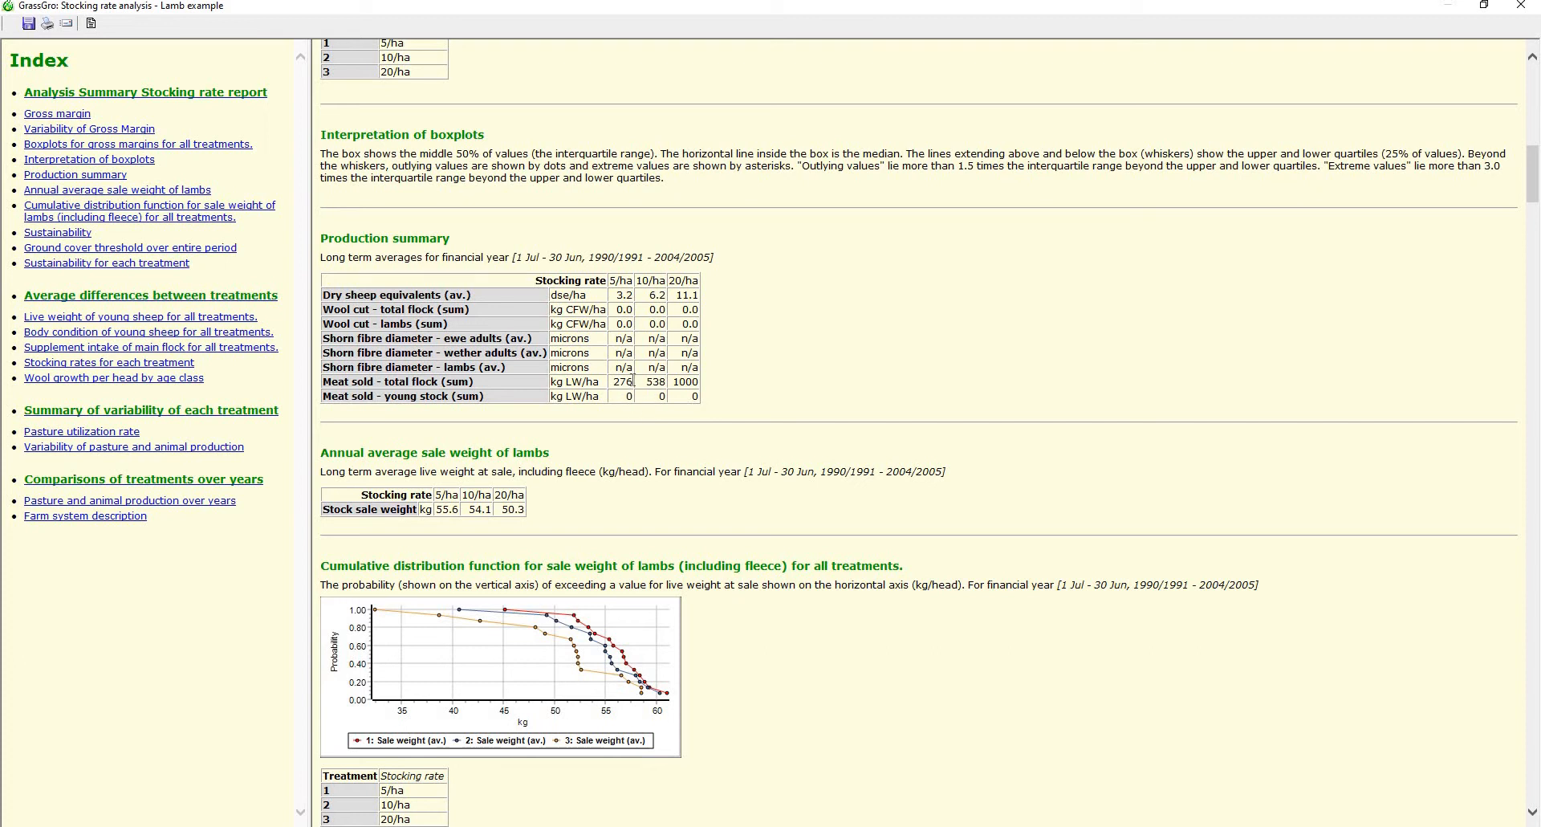
scroll(638, 370, "down", 3)
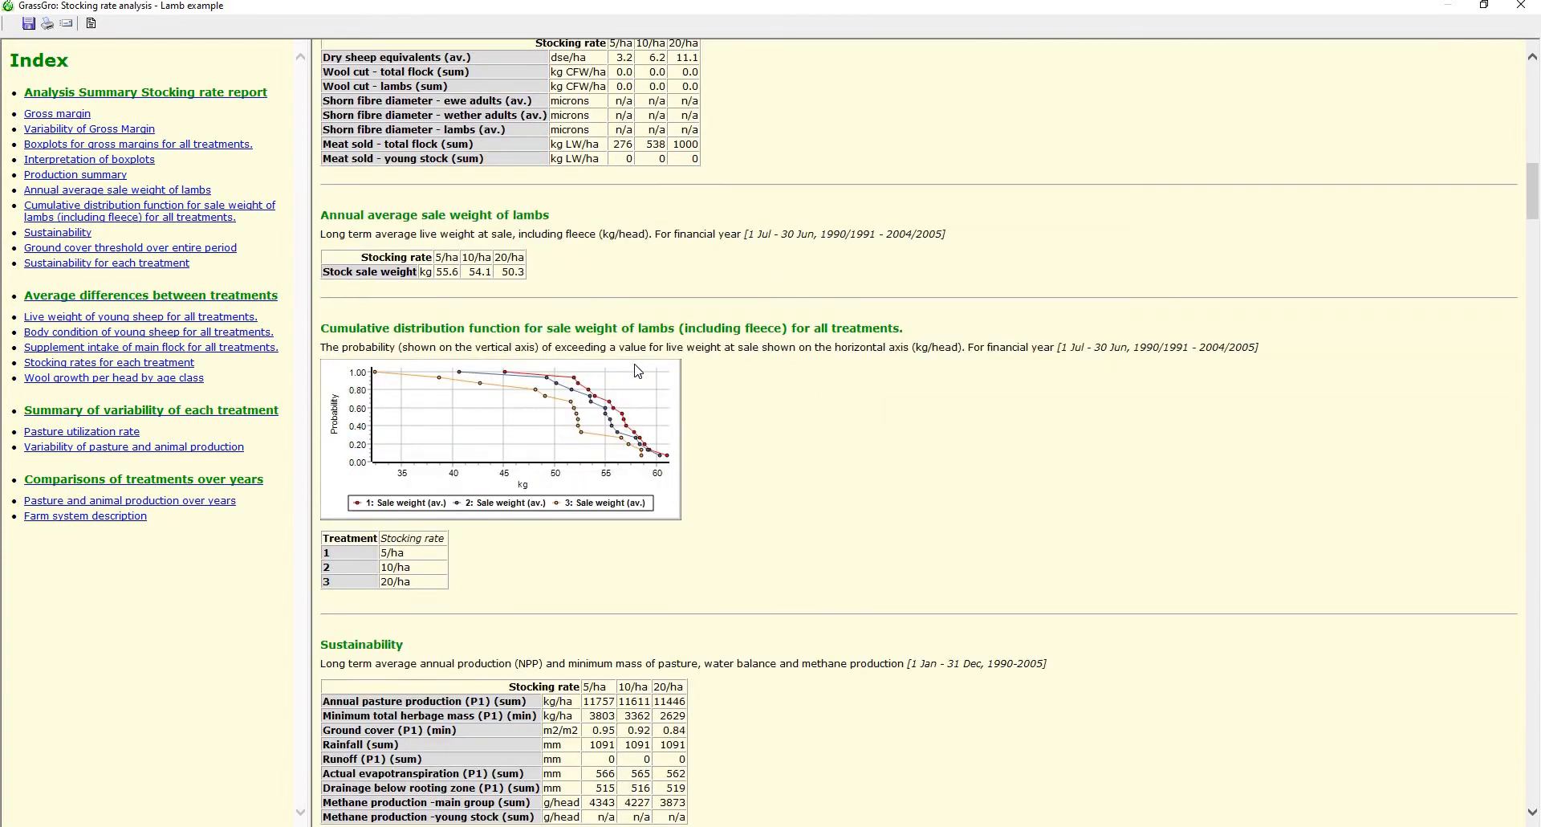
Examine the stocking rate report's lamb sale weight distribution, sustainability, ground cover, average treatment differences and pasture and animal variability sections
scroll(638, 370, "down", 1)
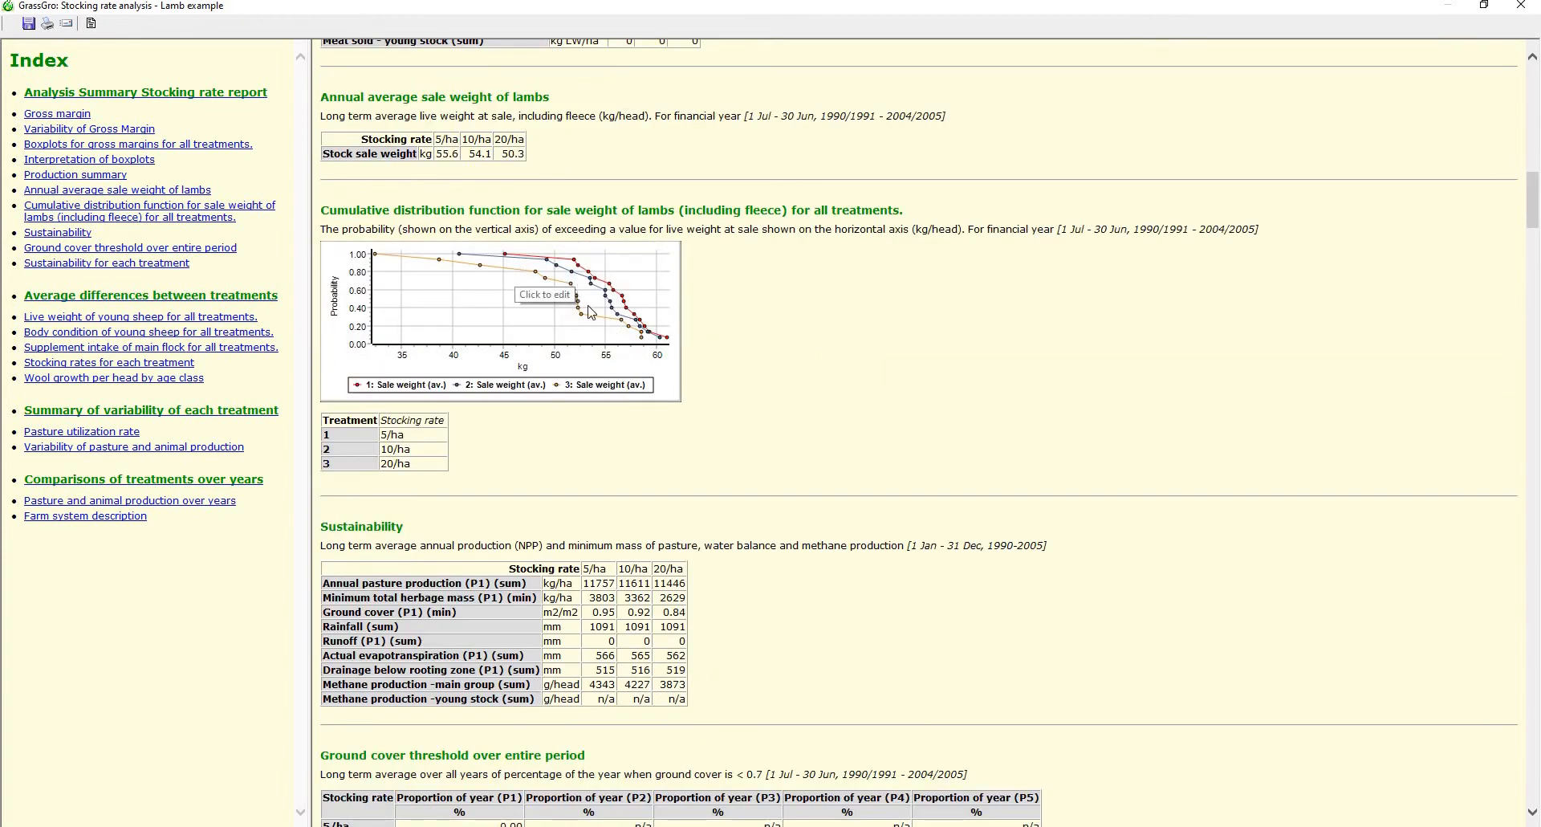
scroll(603, 341, "down", 3)
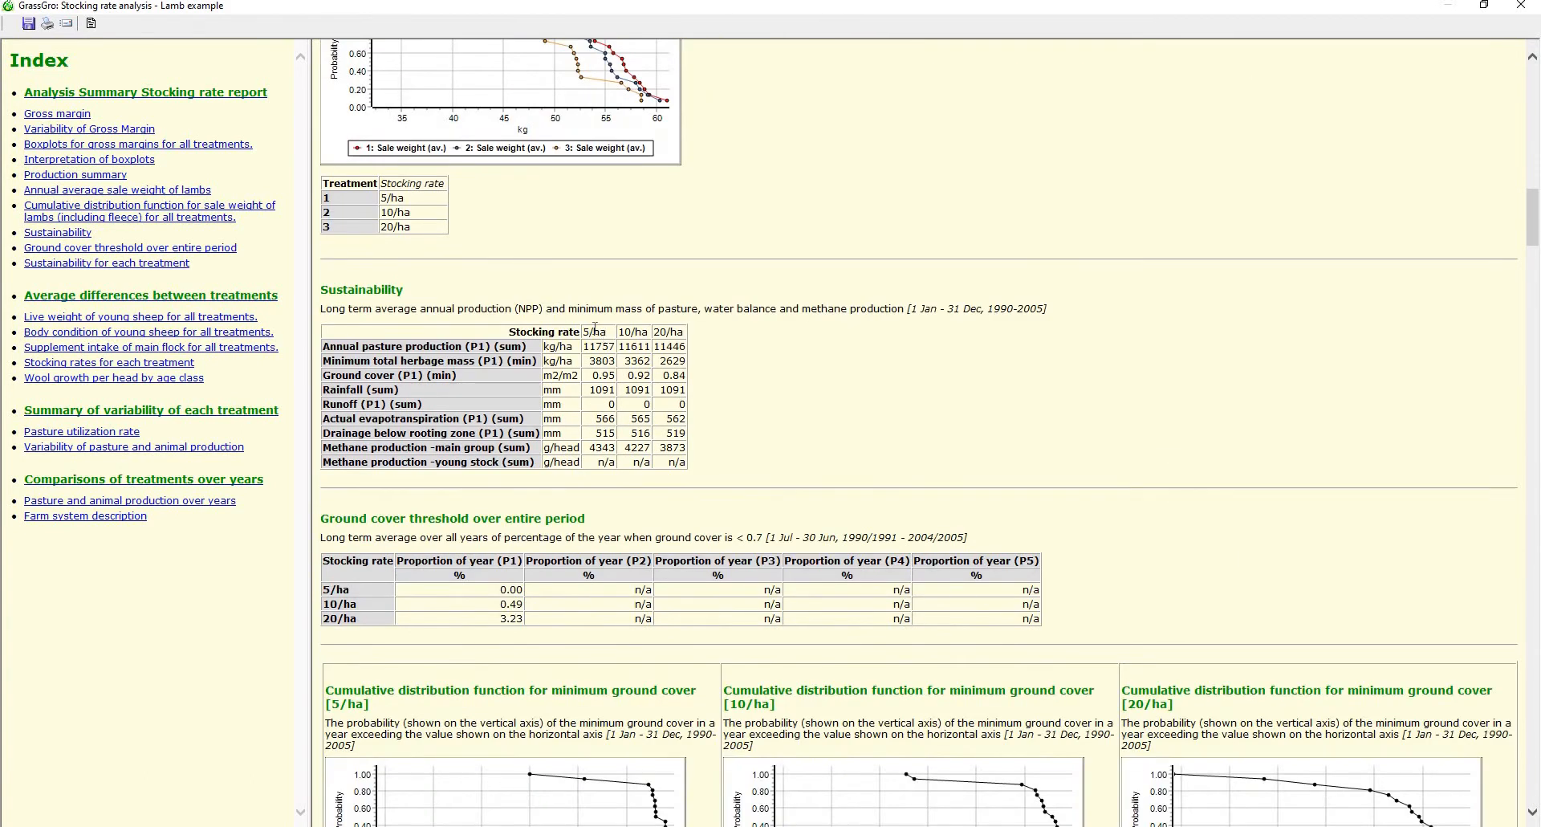
scroll(595, 329, "down", 1)
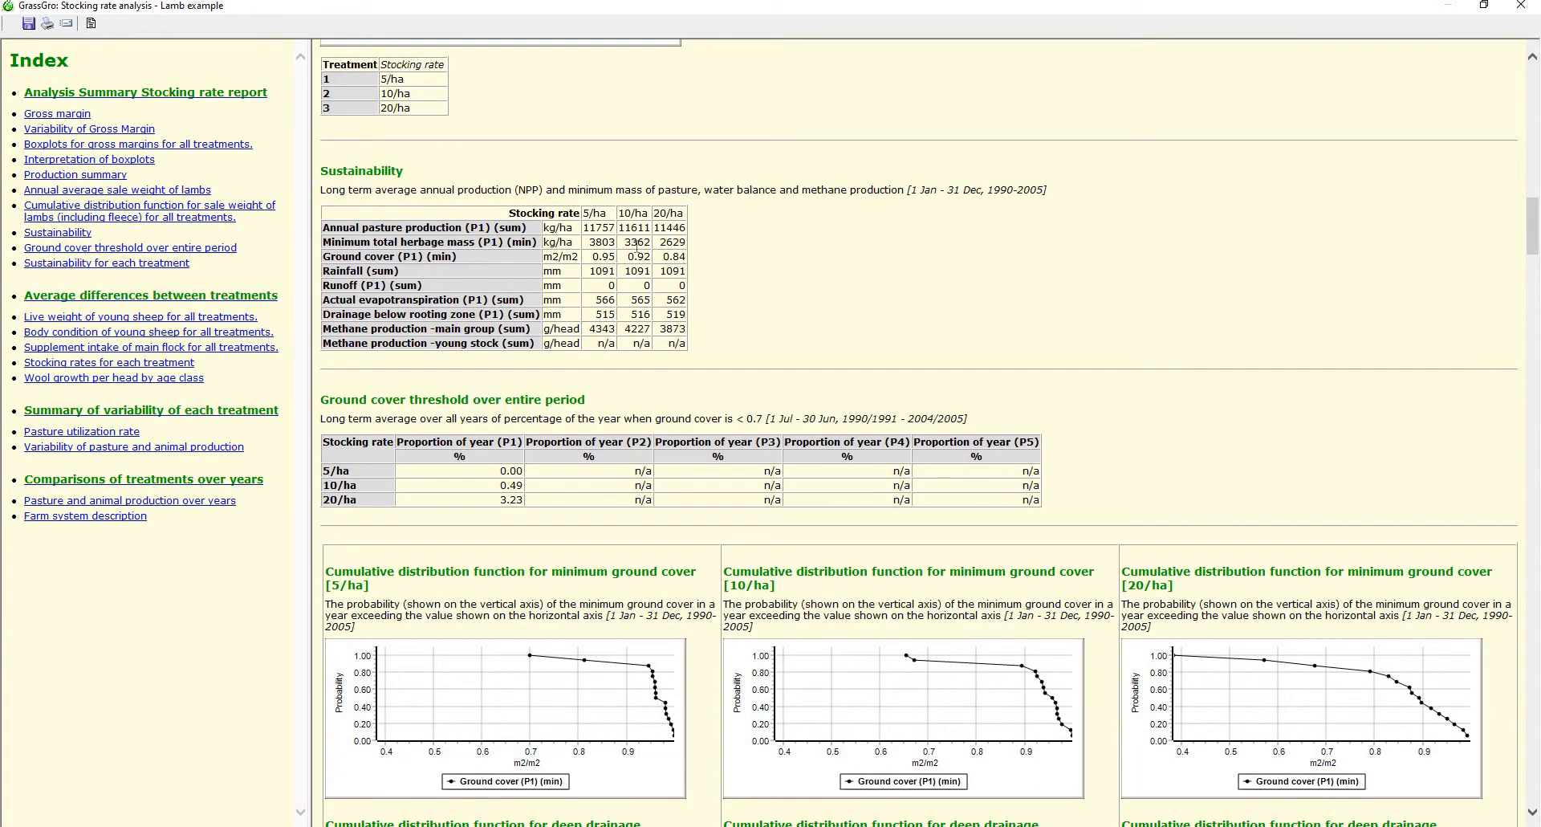
scroll(624, 277, "down", 3)
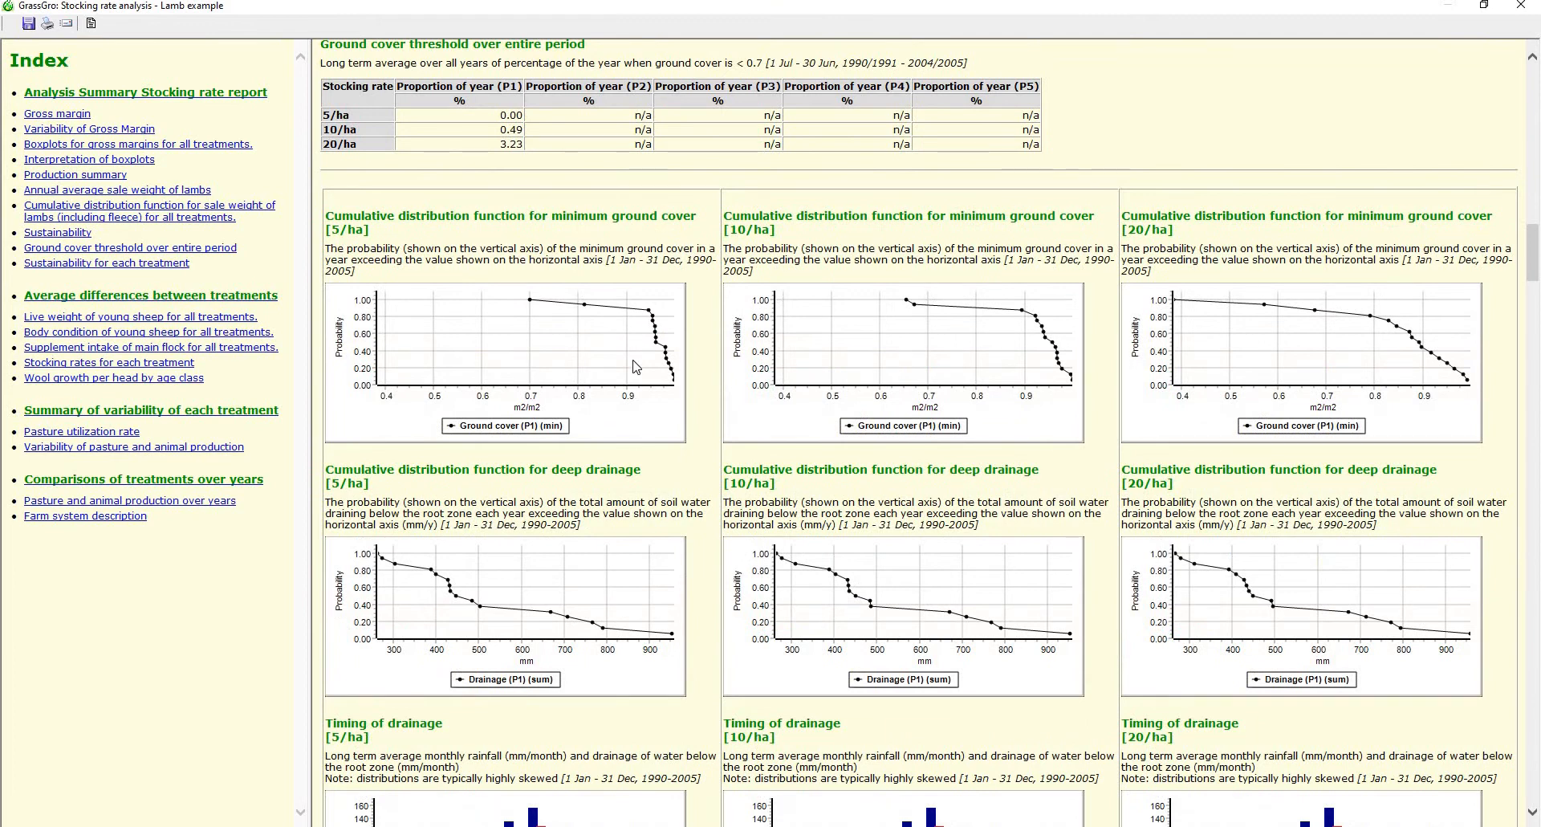
scroll(636, 367, "down", 7)
scroll(636, 370, "down", 4)
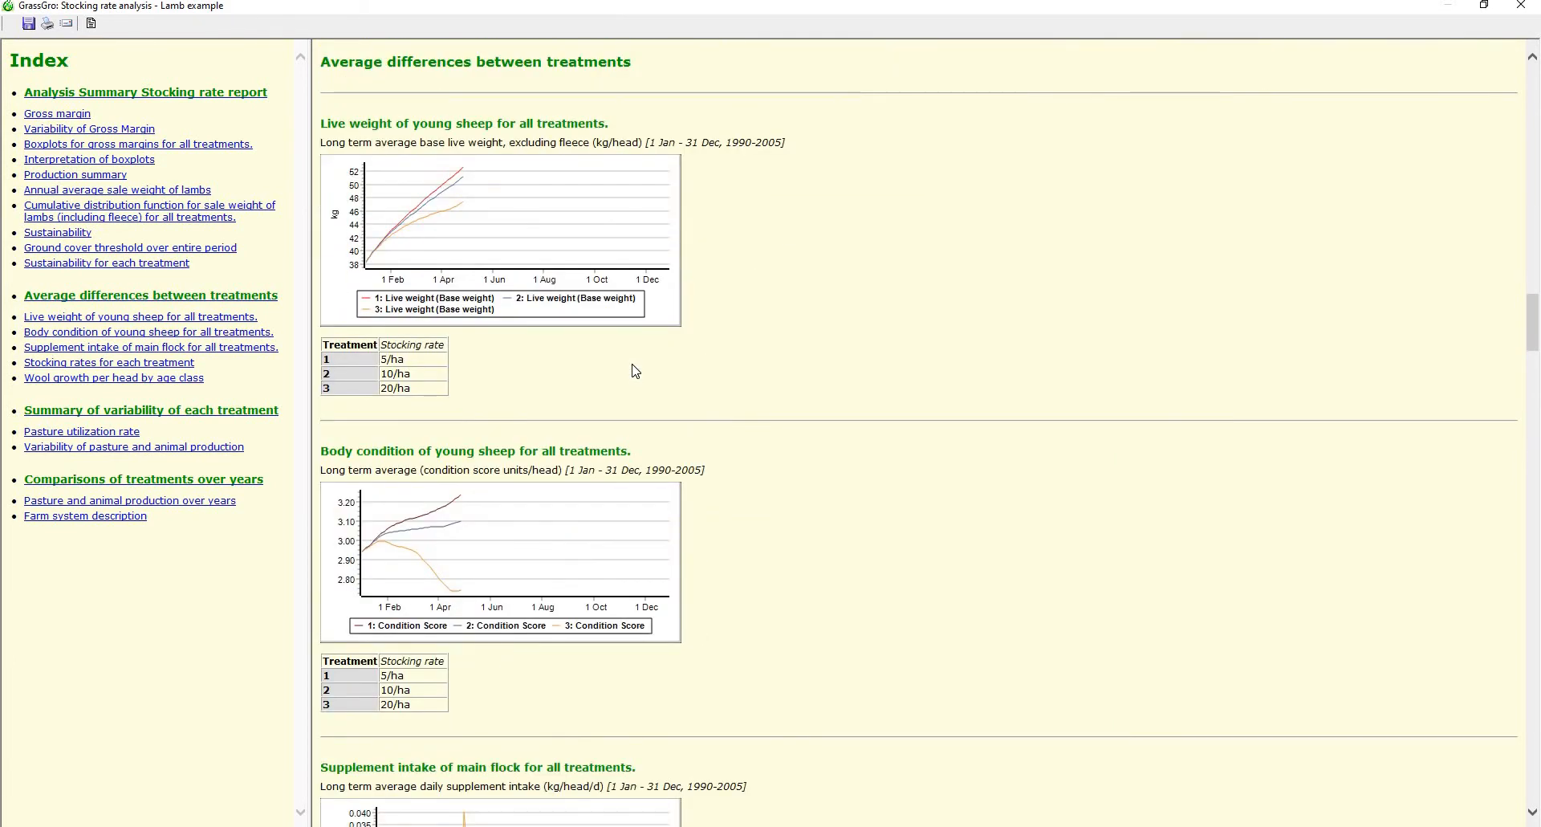
scroll(637, 370, "down", 9)
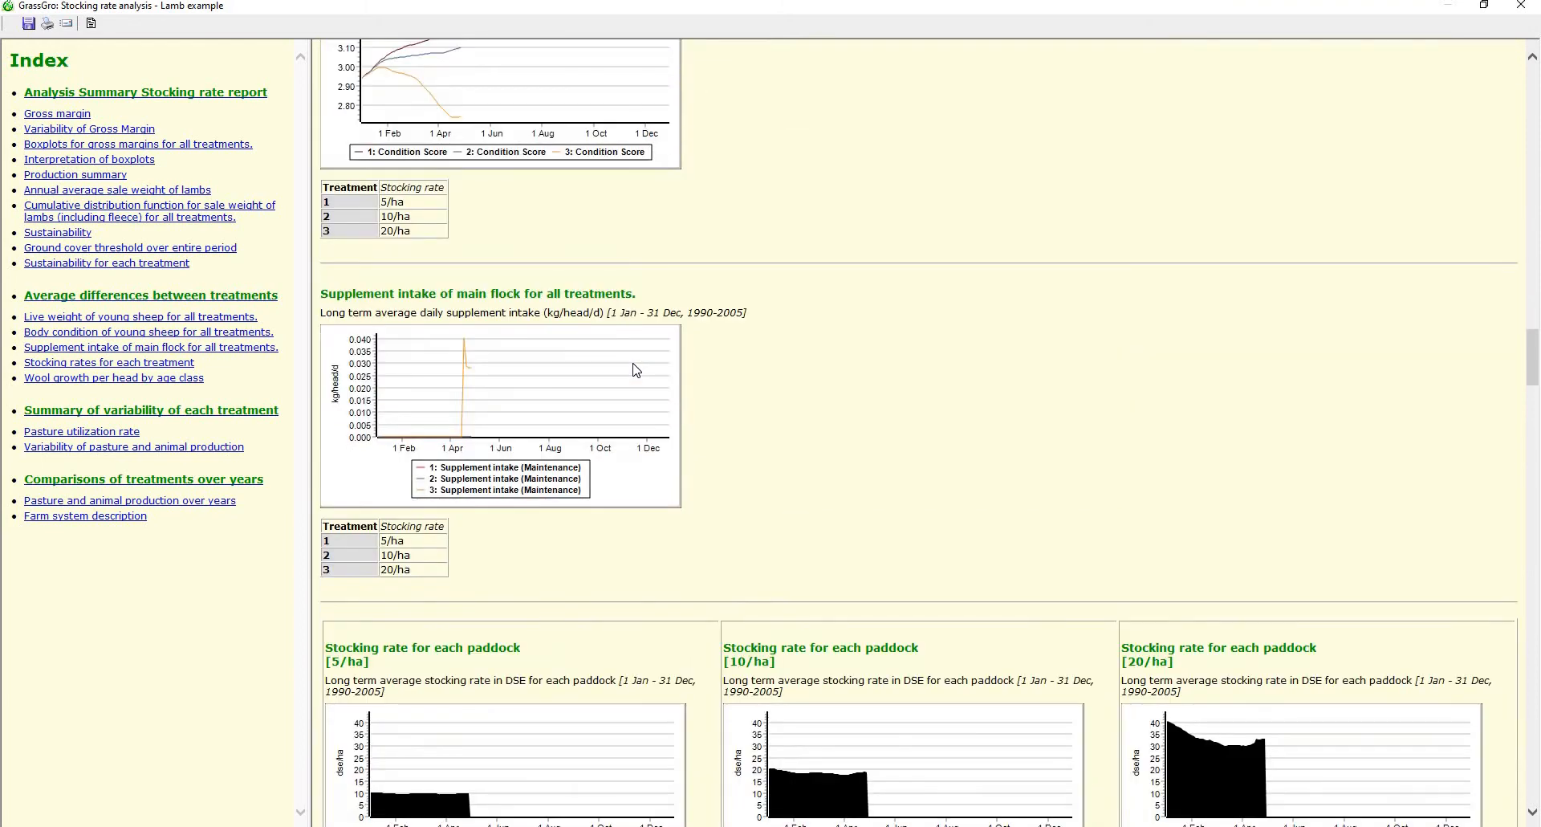
scroll(636, 370, "down", 10)
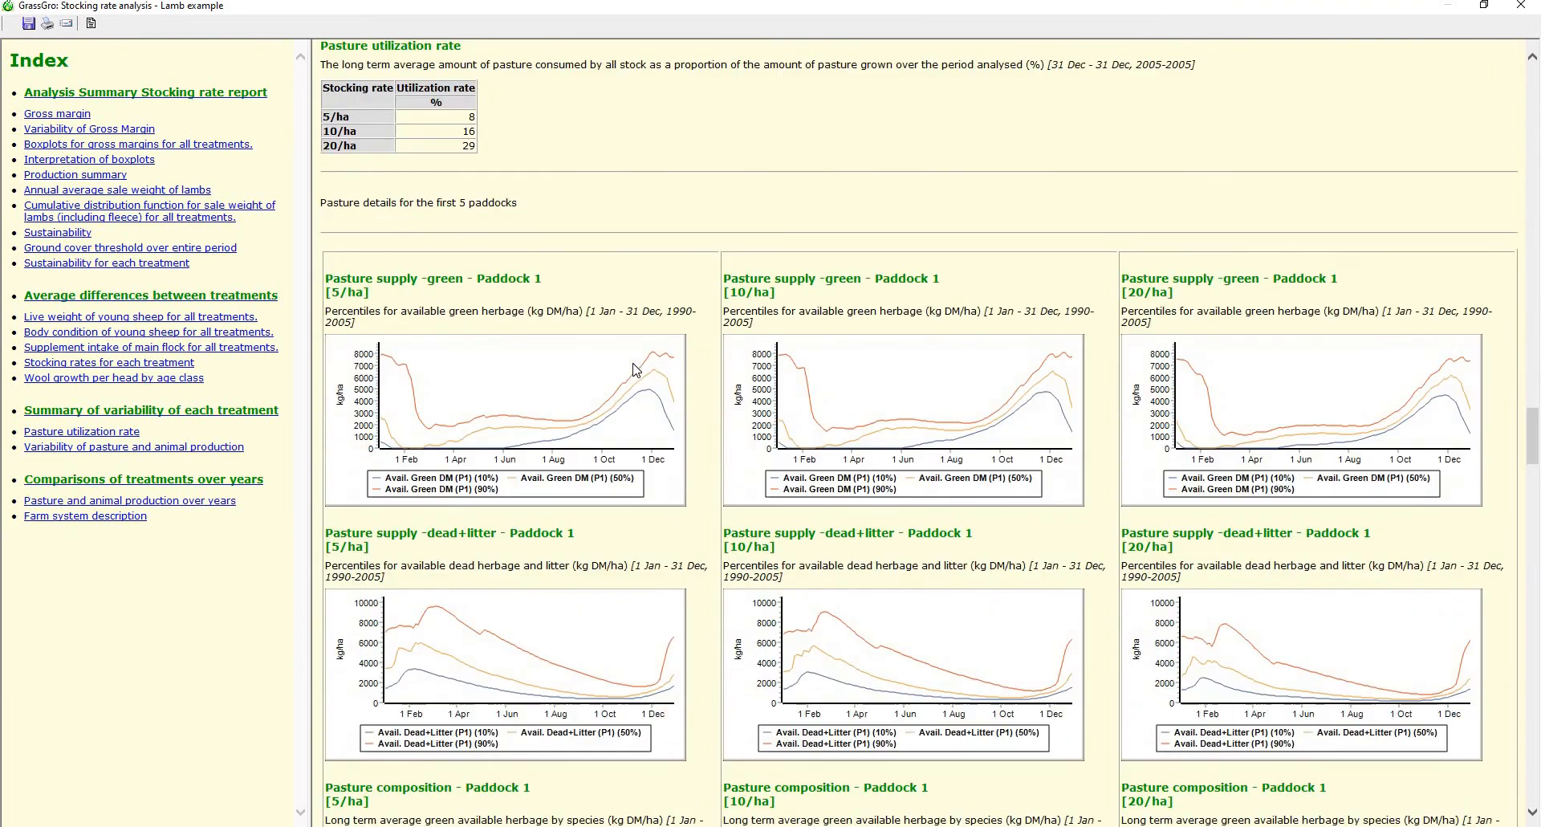
scroll(636, 370, "down", 9)
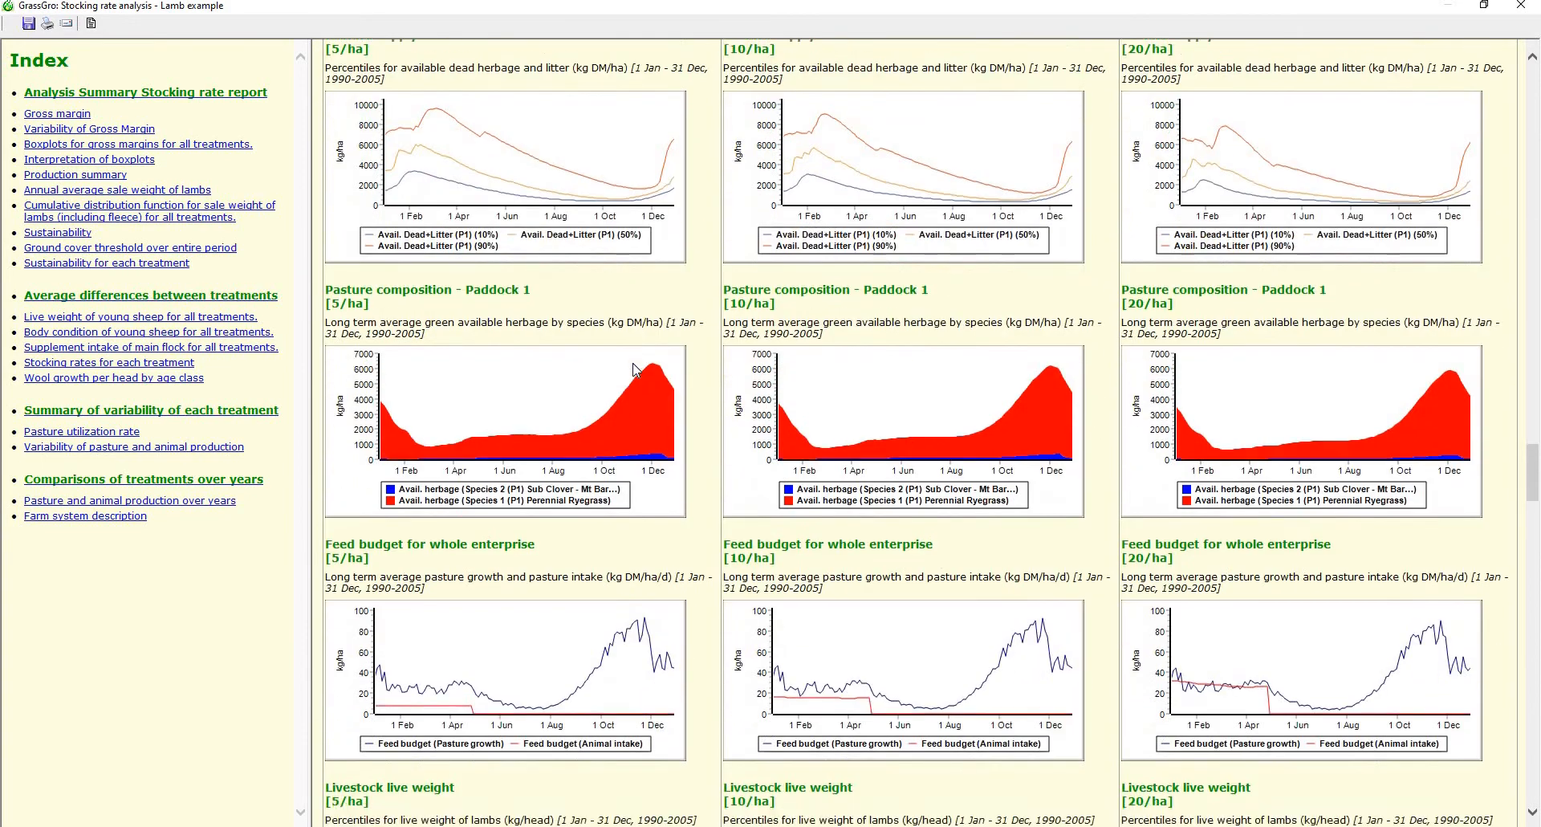
scroll(636, 370, "down", 2)
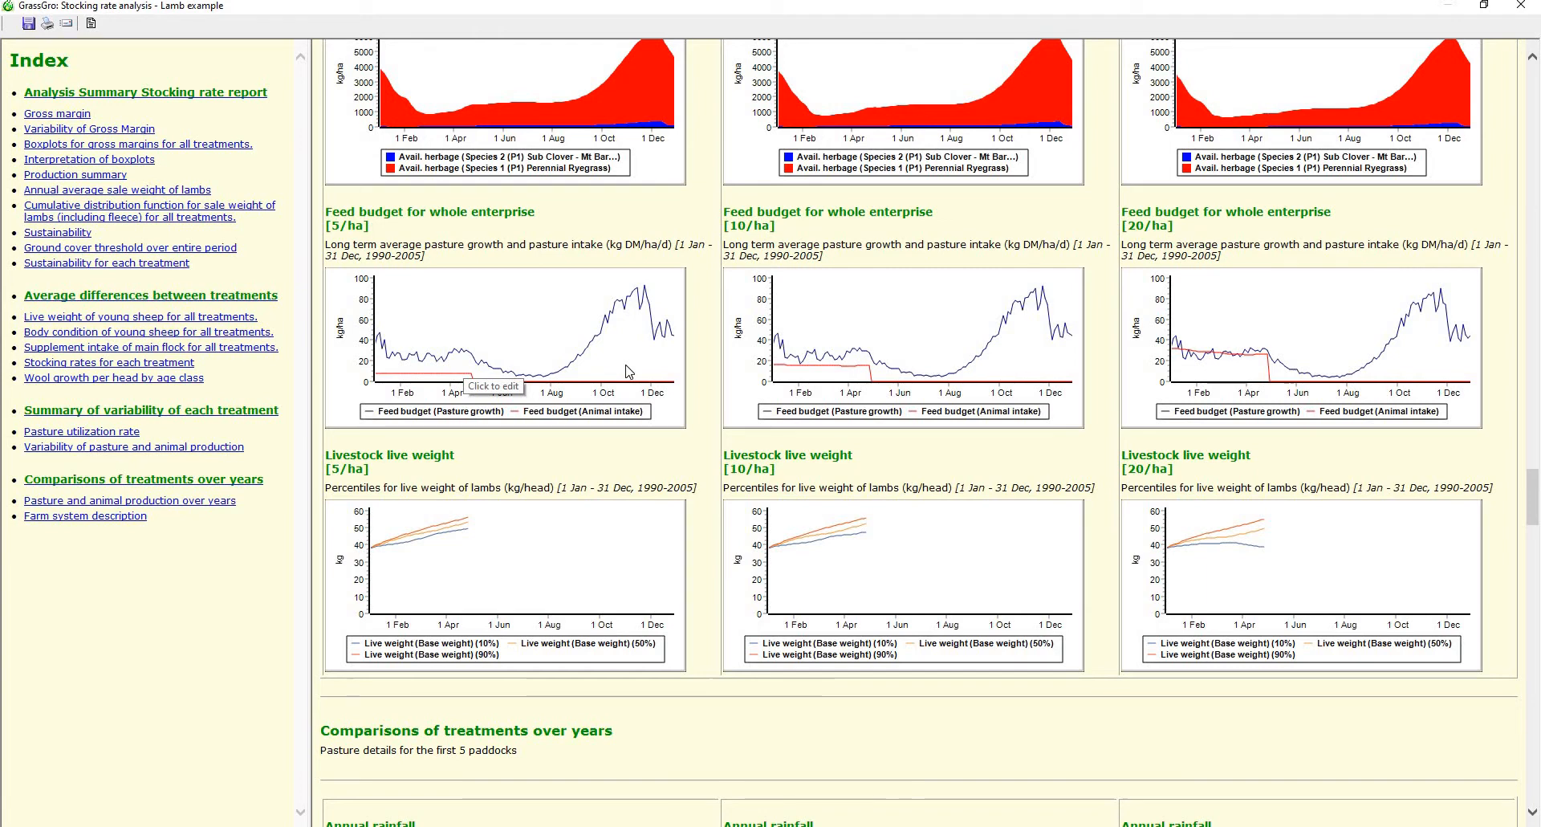
Examine the comparisons of treatments over years and the farm system description, and close the stocking rate report
scroll(629, 371, "down", 14)
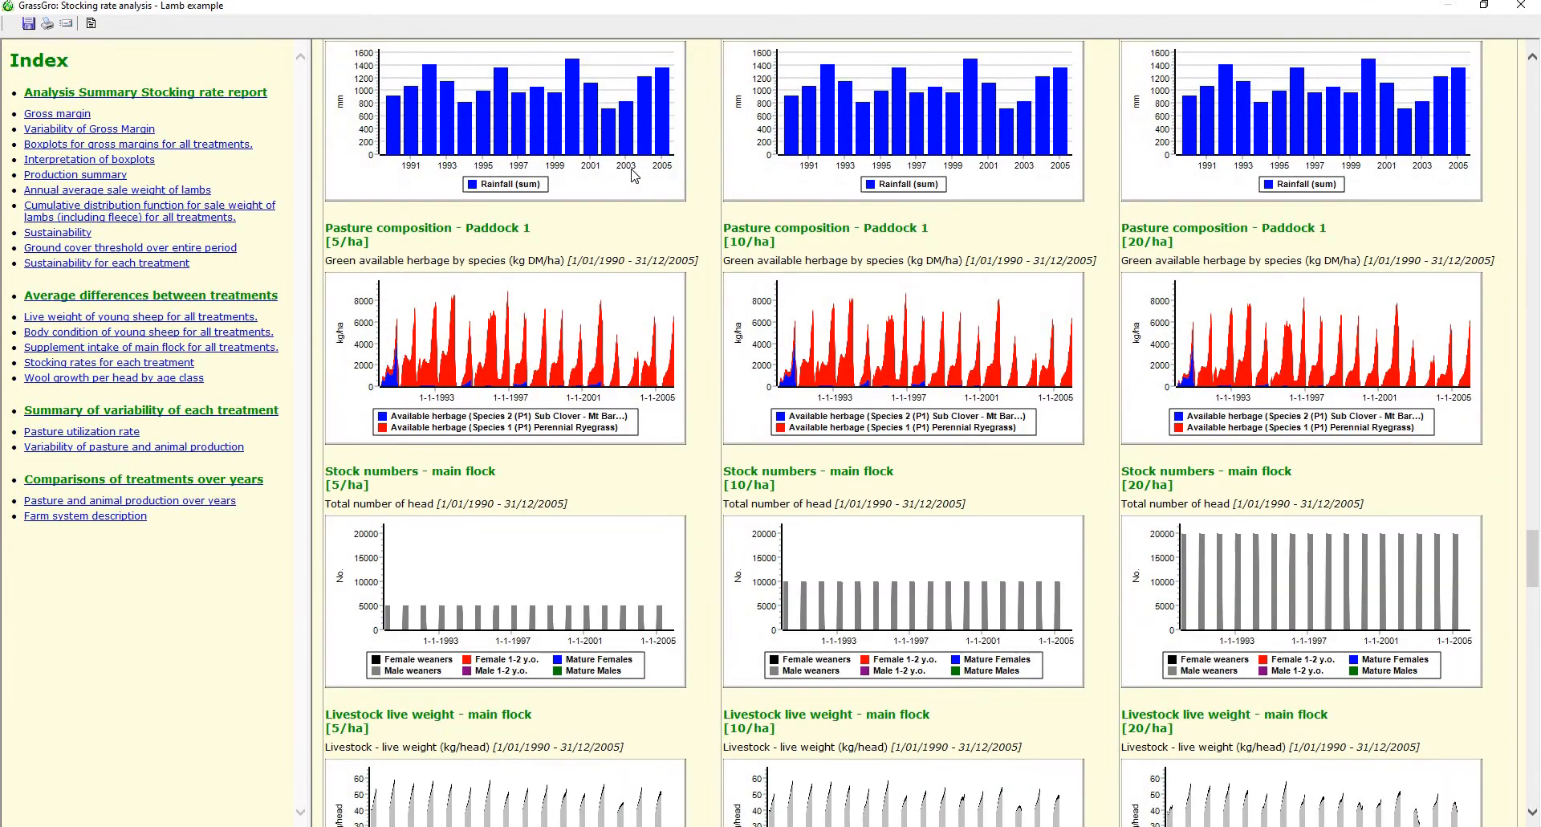
scroll(613, 351, "down", 3)
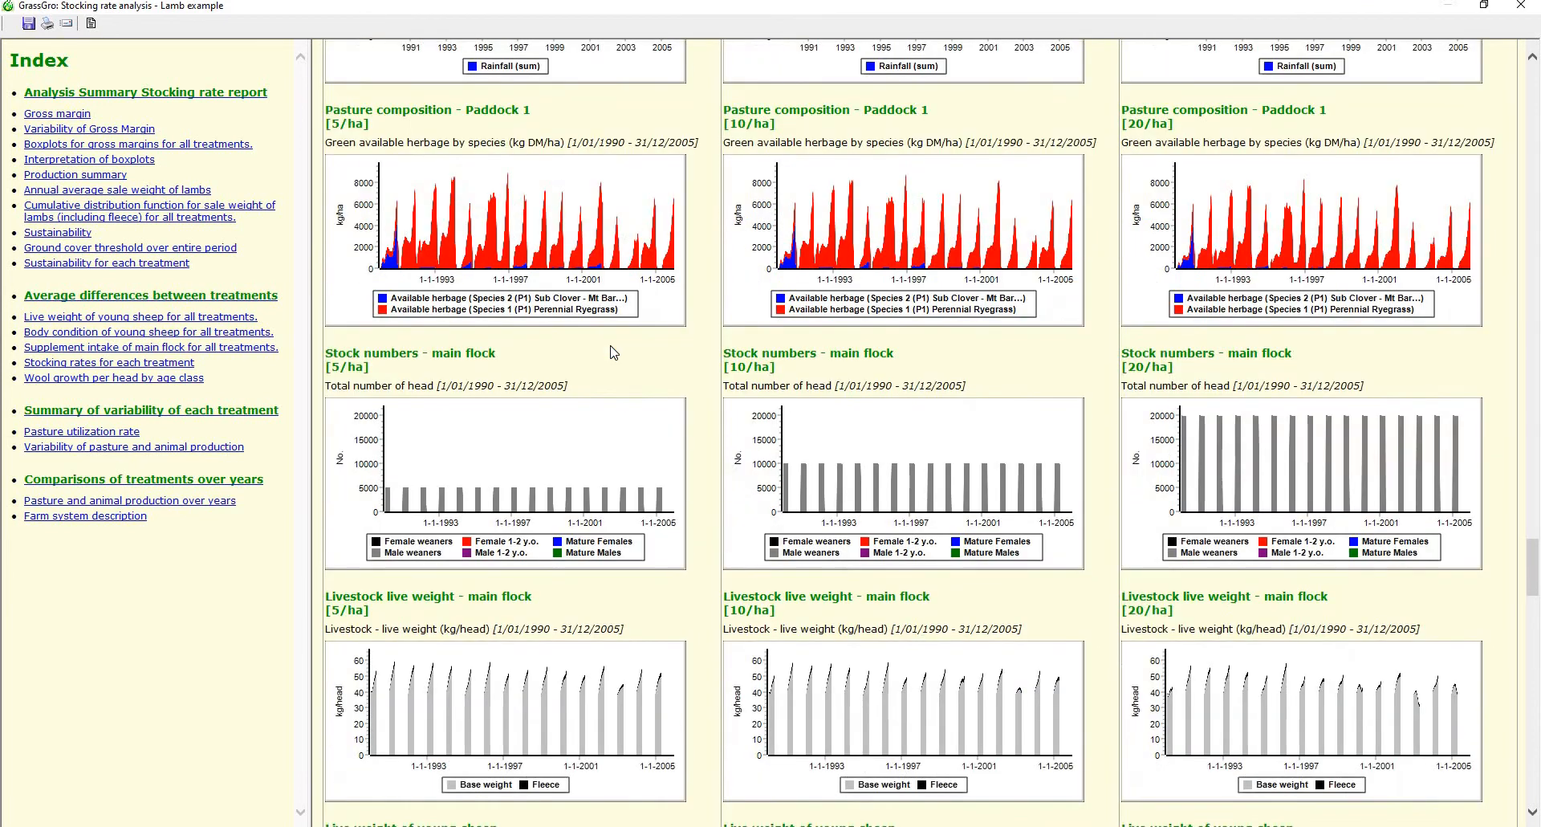
scroll(613, 352, "down", 15)
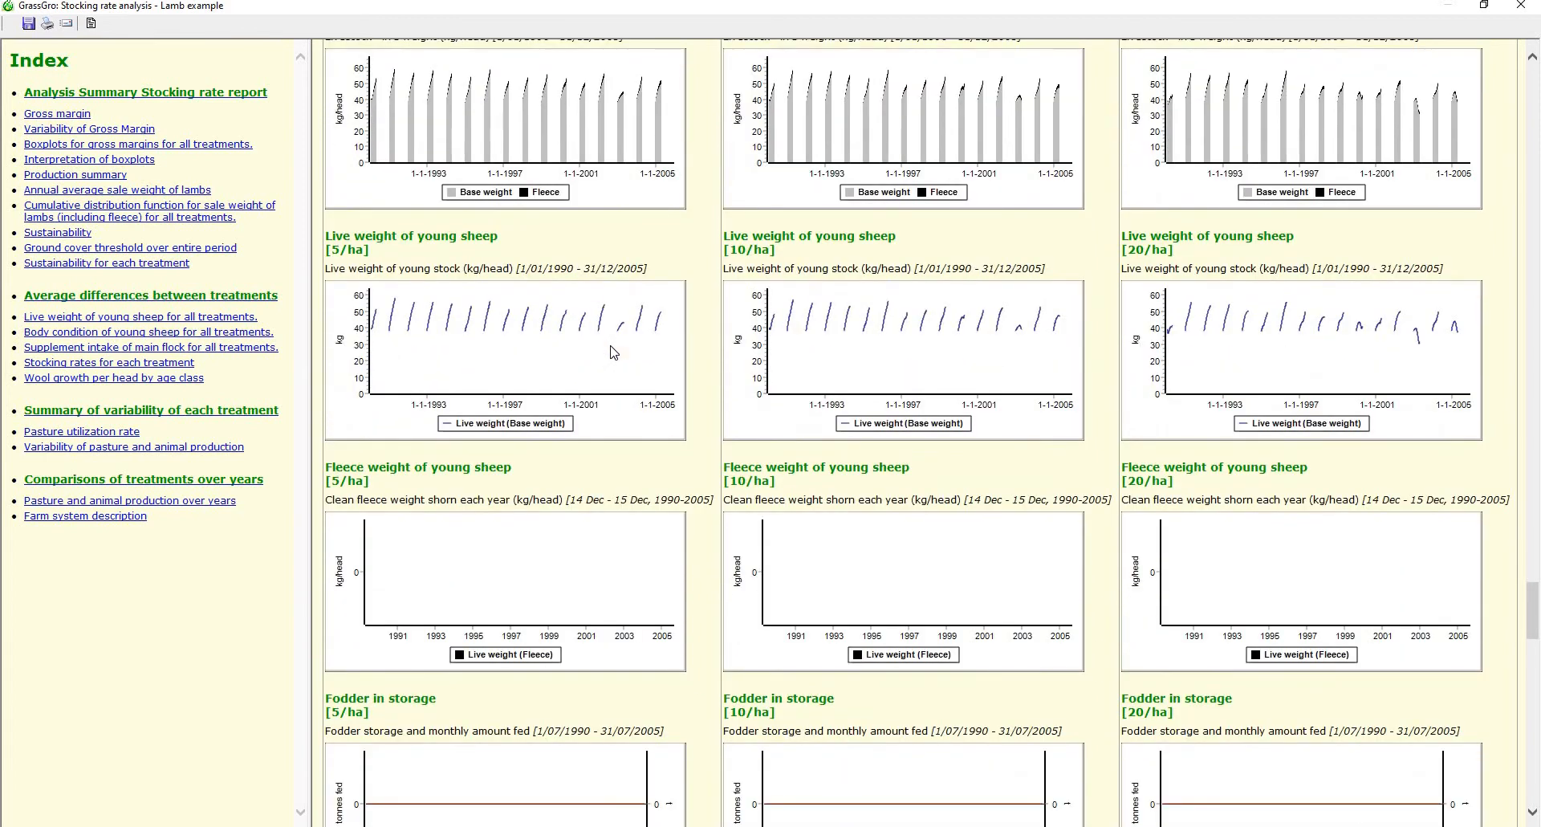
scroll(614, 352, "down", 20)
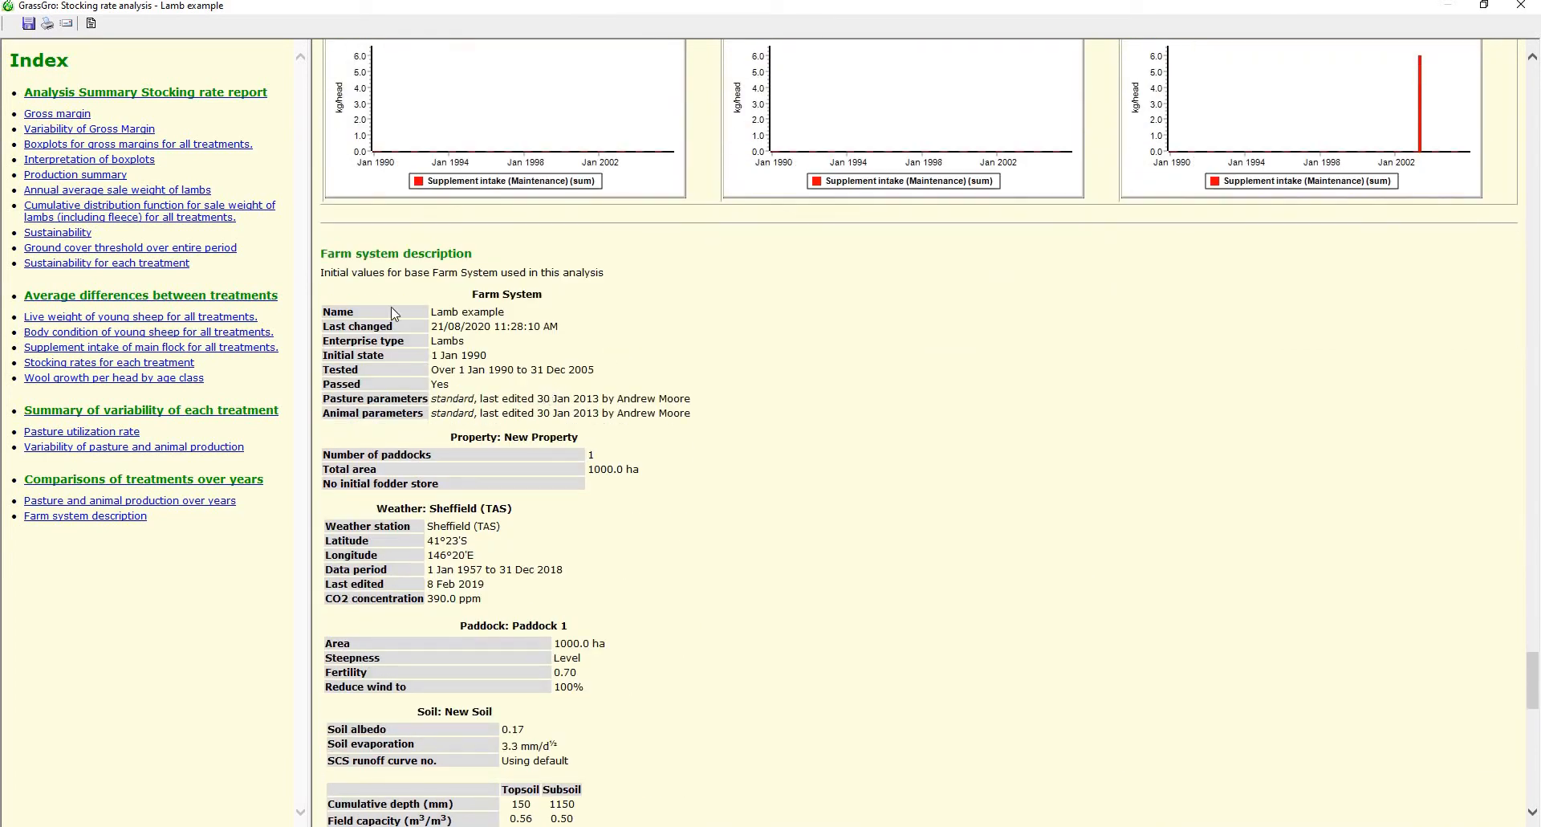
scroll(441, 437, "down", 3)
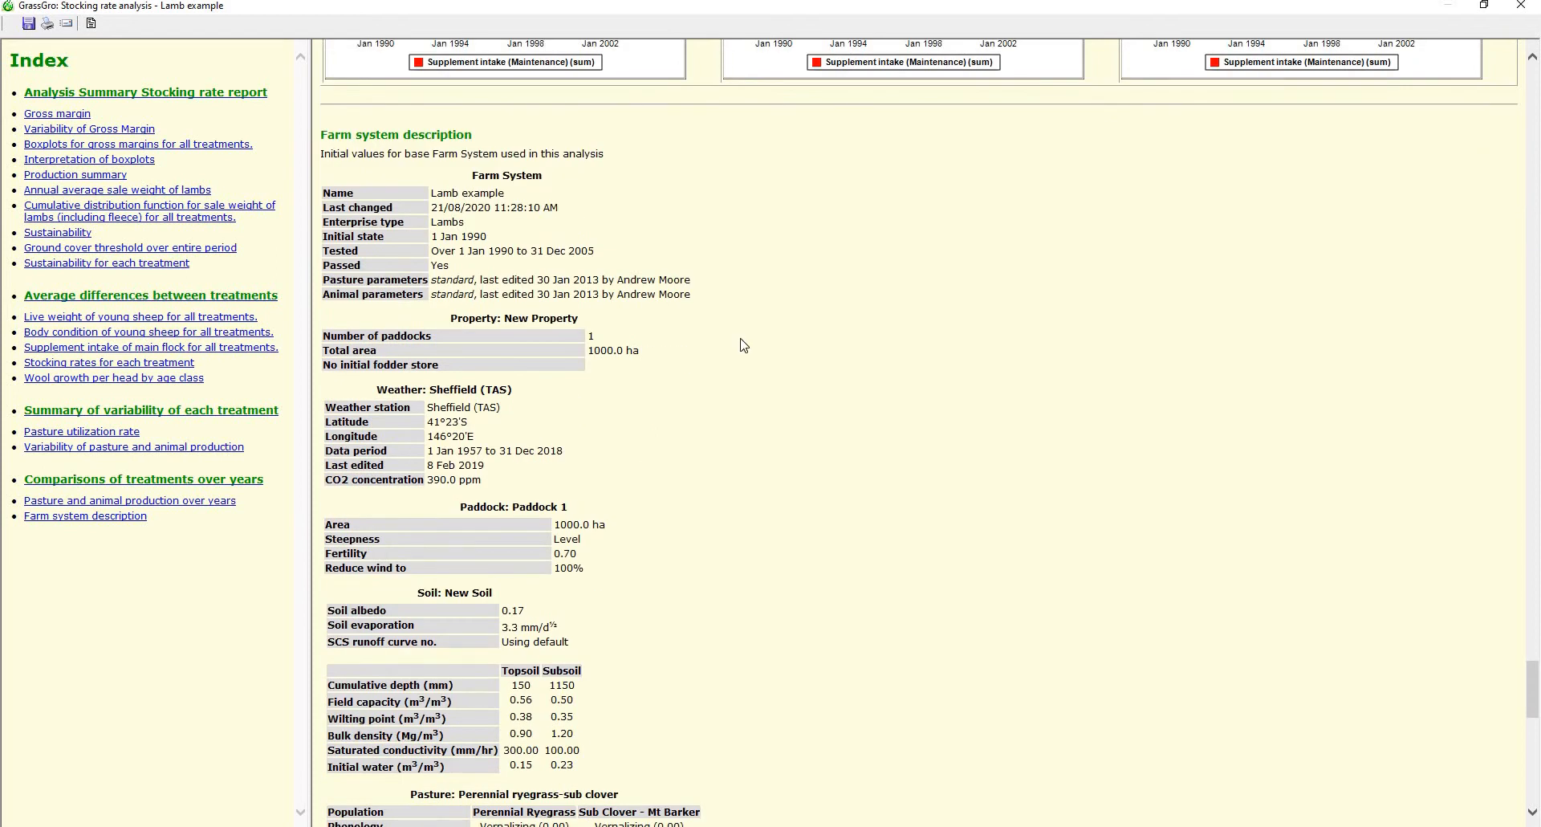
scroll(740, 345, "up", 6)
scroll(1131, 149, "up", 9)
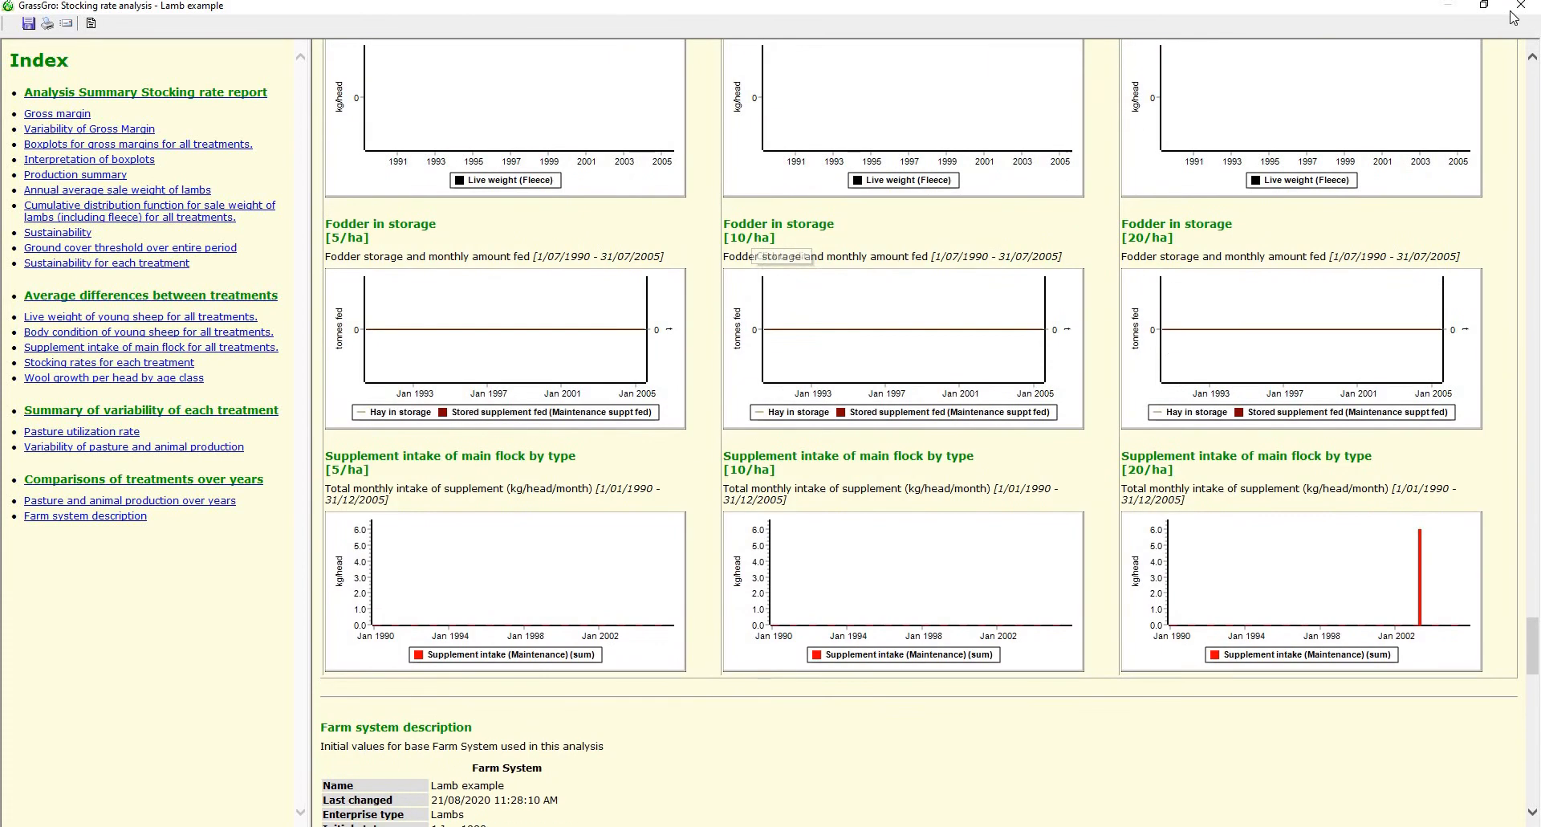
left_click(1521, 6)
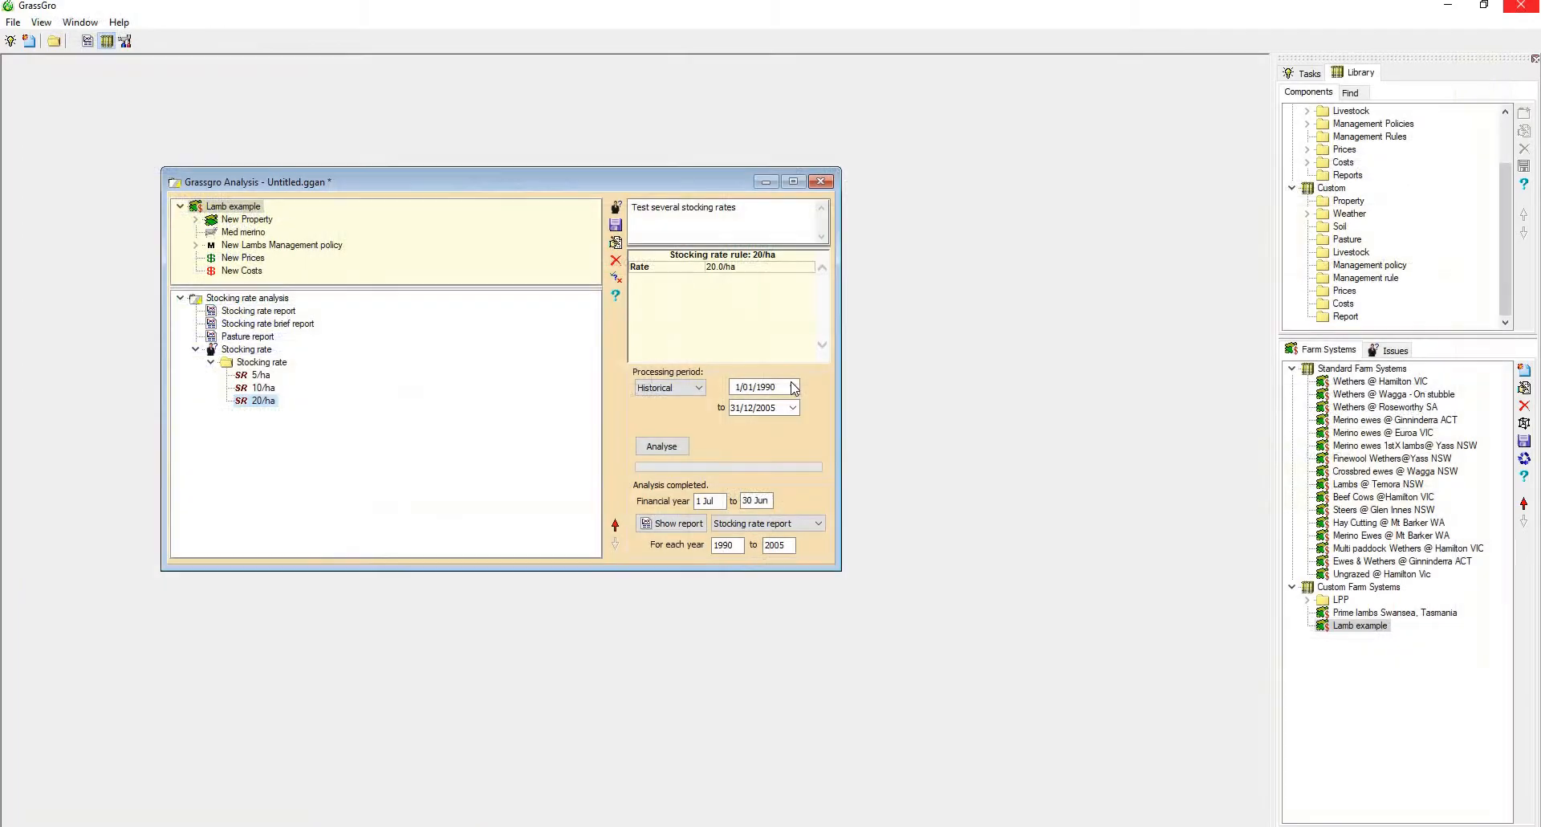
Show the Stocking rate brief report for 1990 to 2005, review it through to the pasture utilization rate section, and close it
left_click(742, 523)
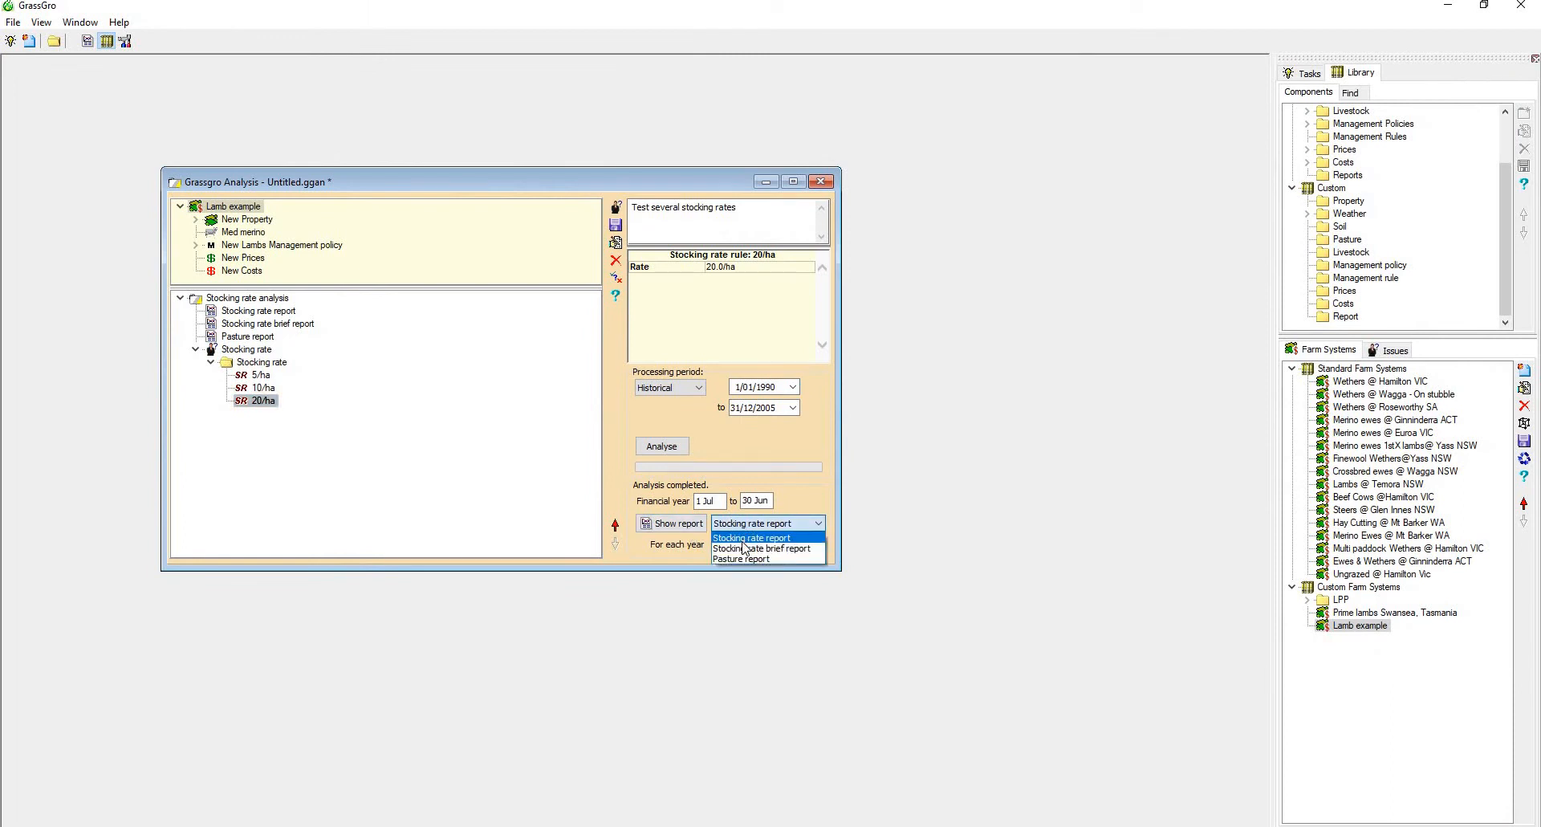
left_click(746, 550)
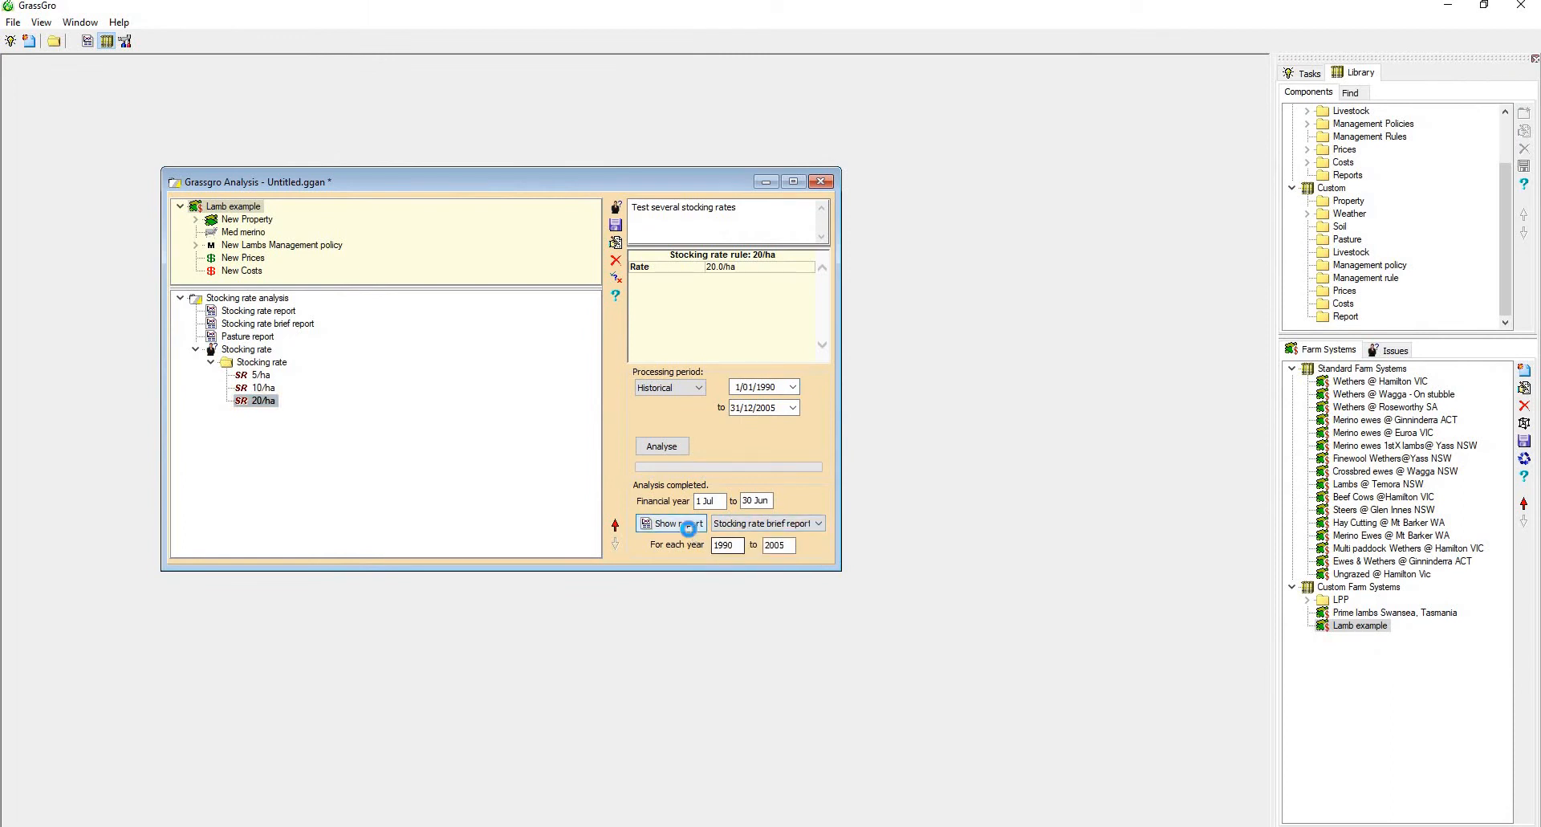
left_click(688, 526)
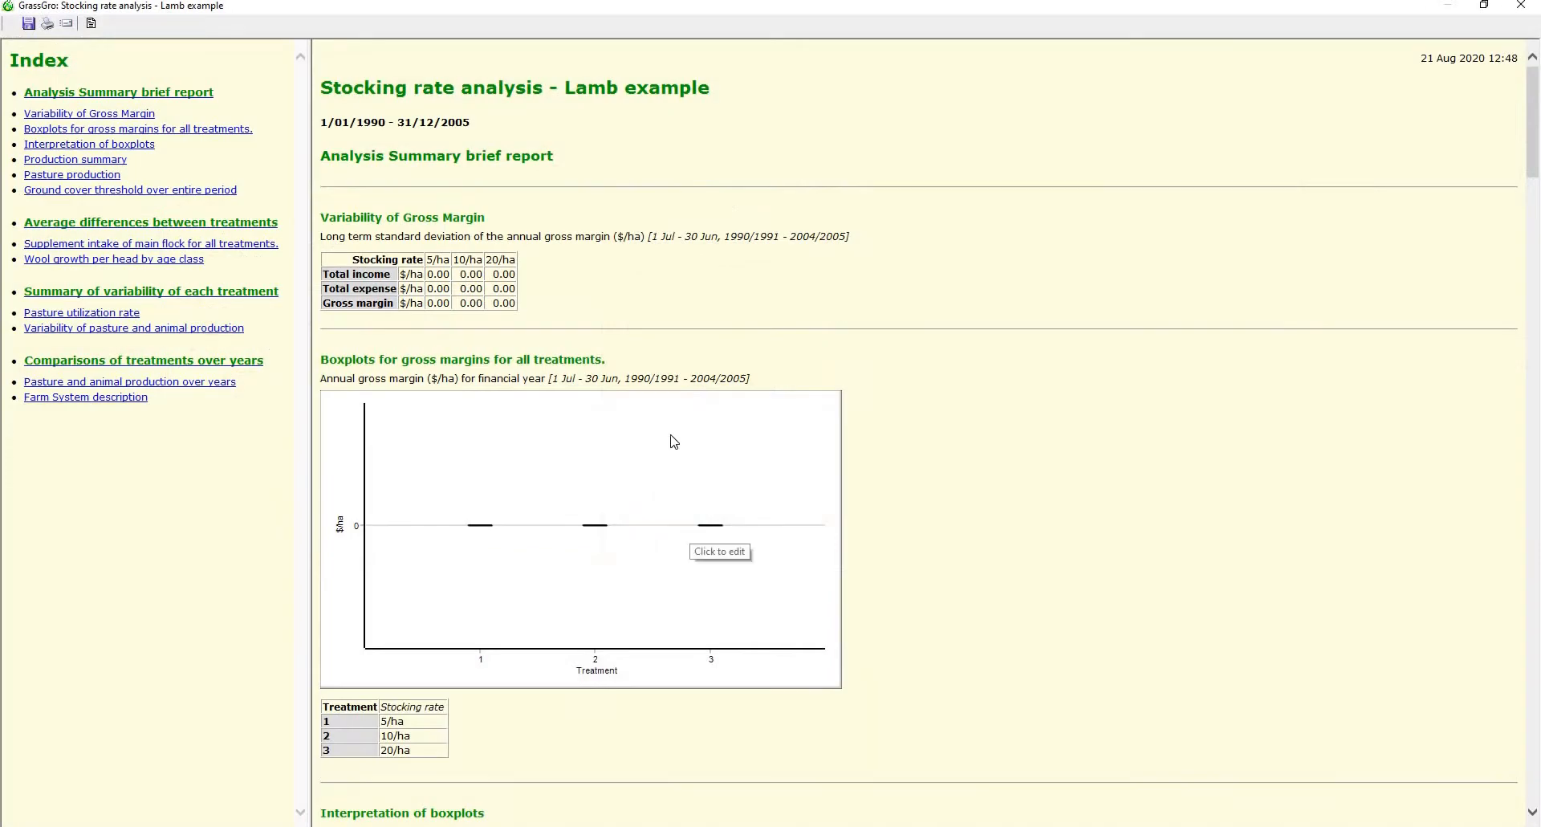
scroll(674, 440, "down", 15)
scroll(674, 440, "down", 10)
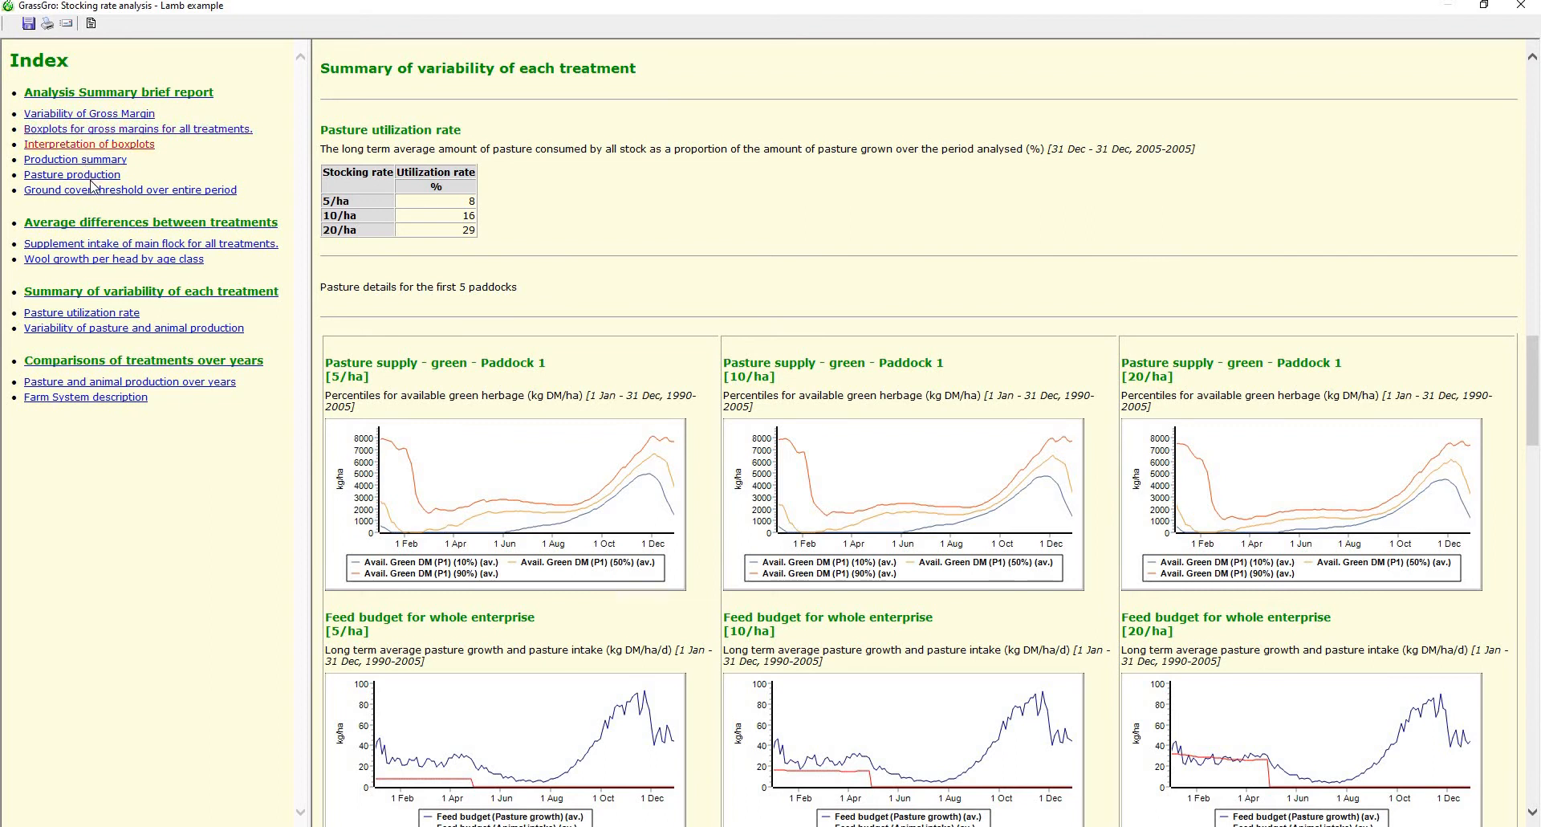
left_click(106, 318)
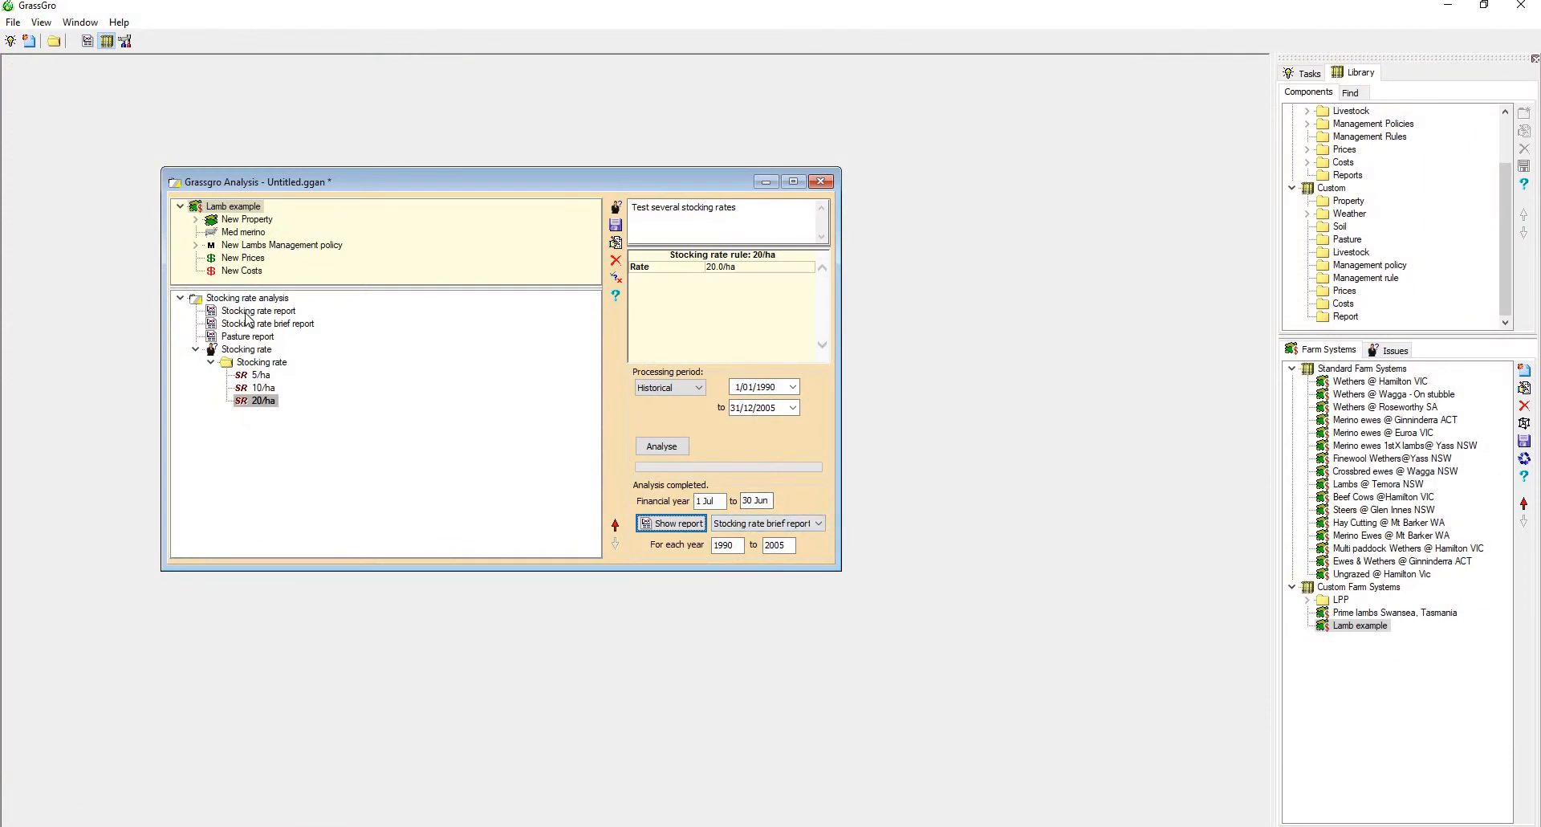
View the sections of the analysis's Stocking rate report in the Report Designer and leave without changes
left_click(246, 313)
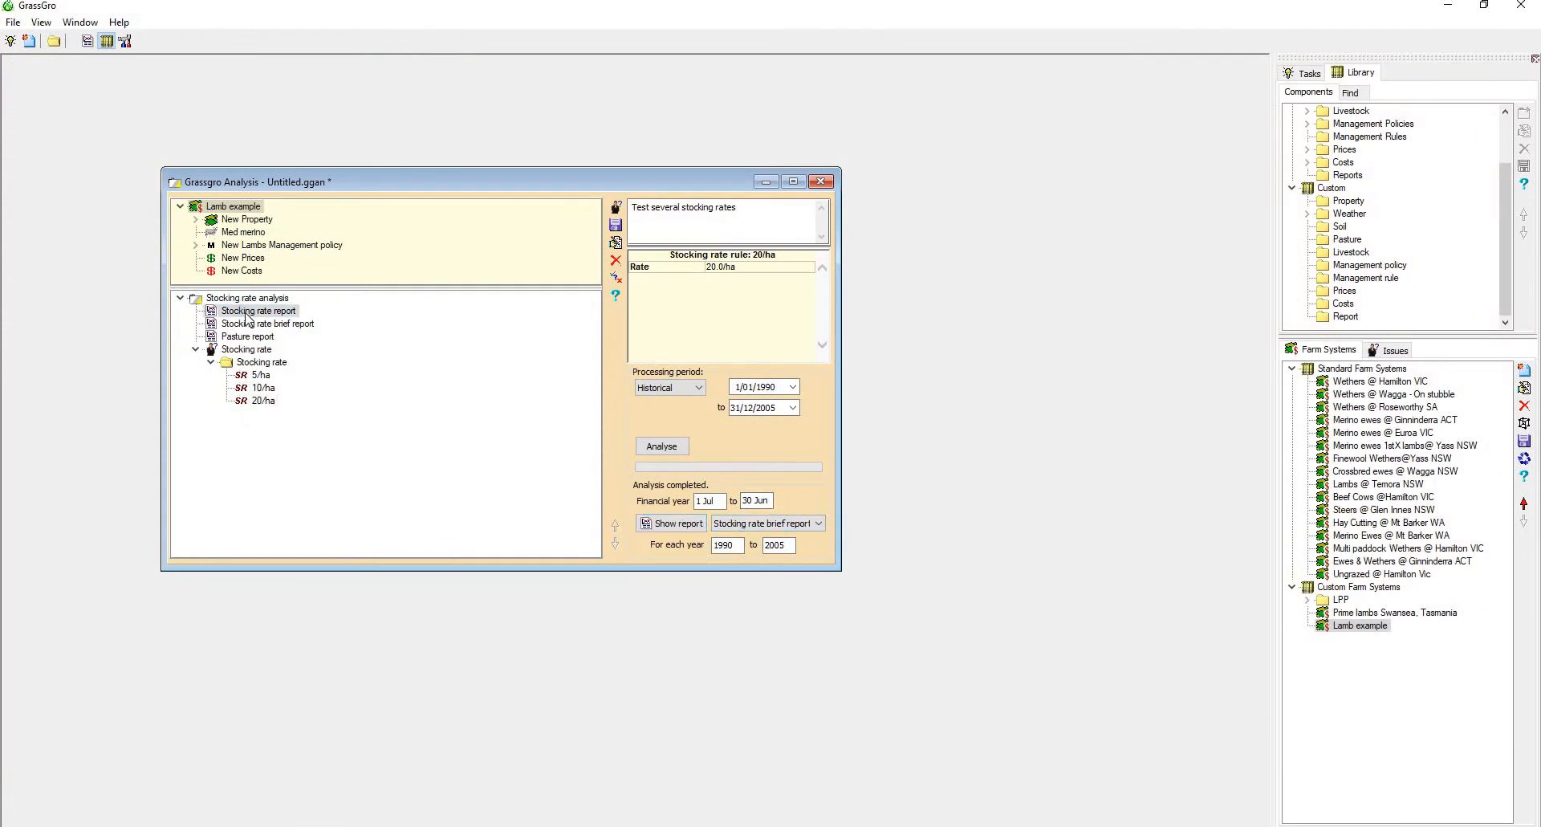
double_click(246, 317)
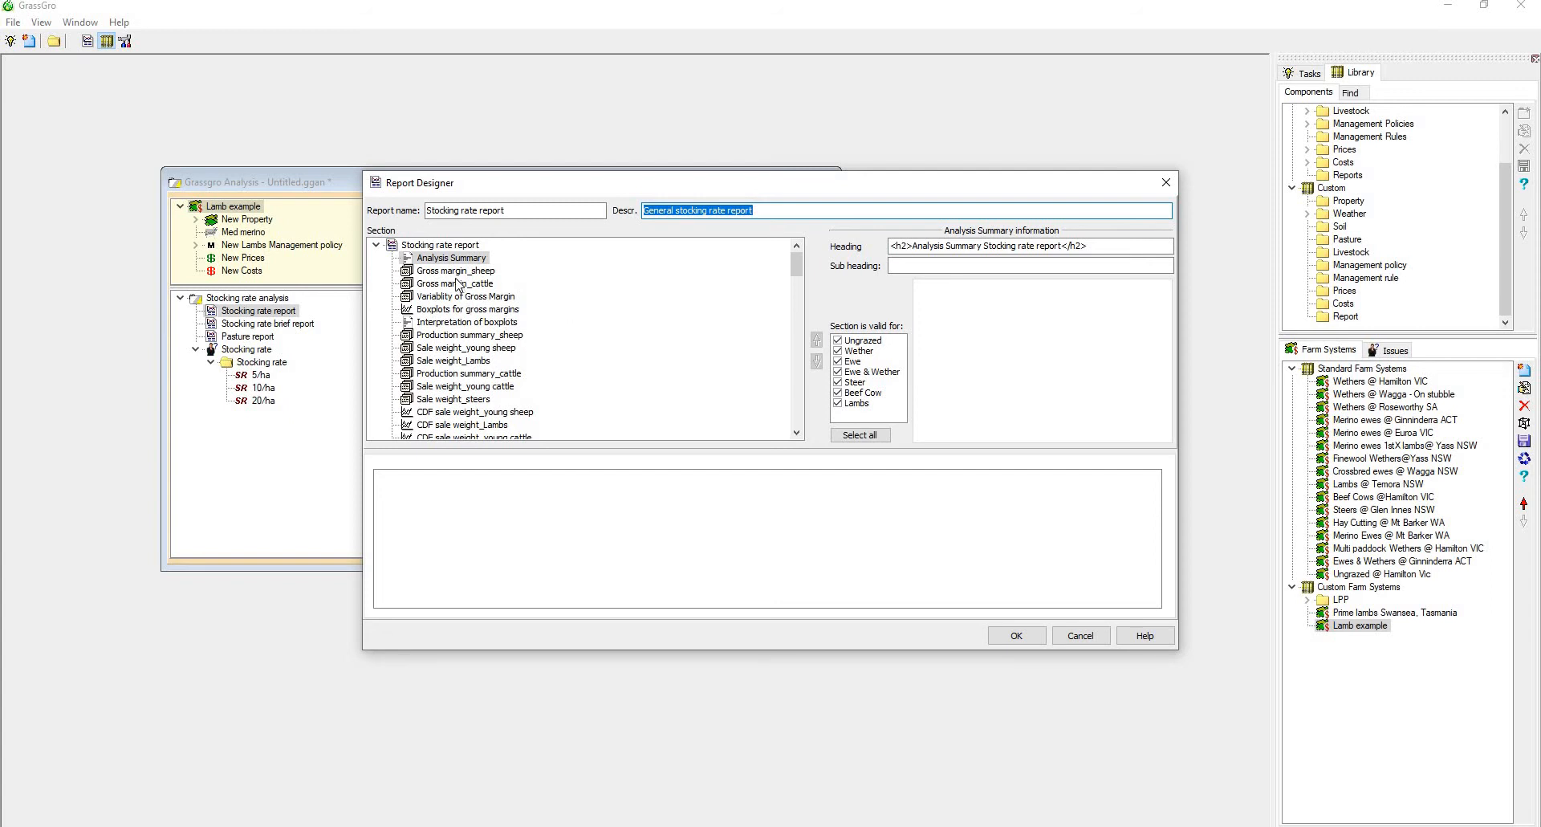
left_click(1081, 635)
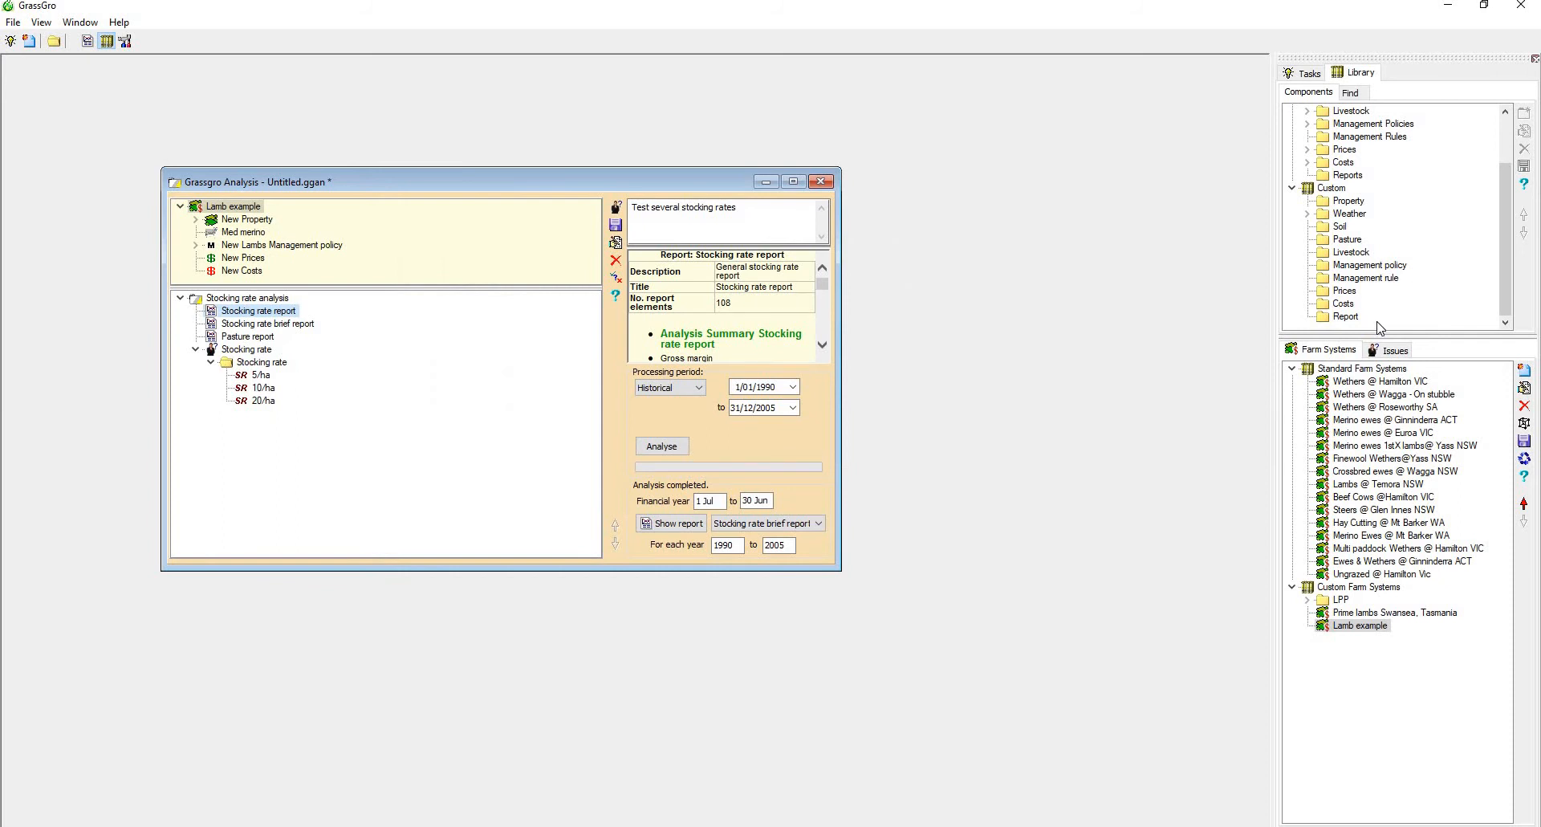
Copy the Stocking rate report from the stocking rate analysis into the Report folder of the Custom component library
scroll(1379, 321, "up", 2)
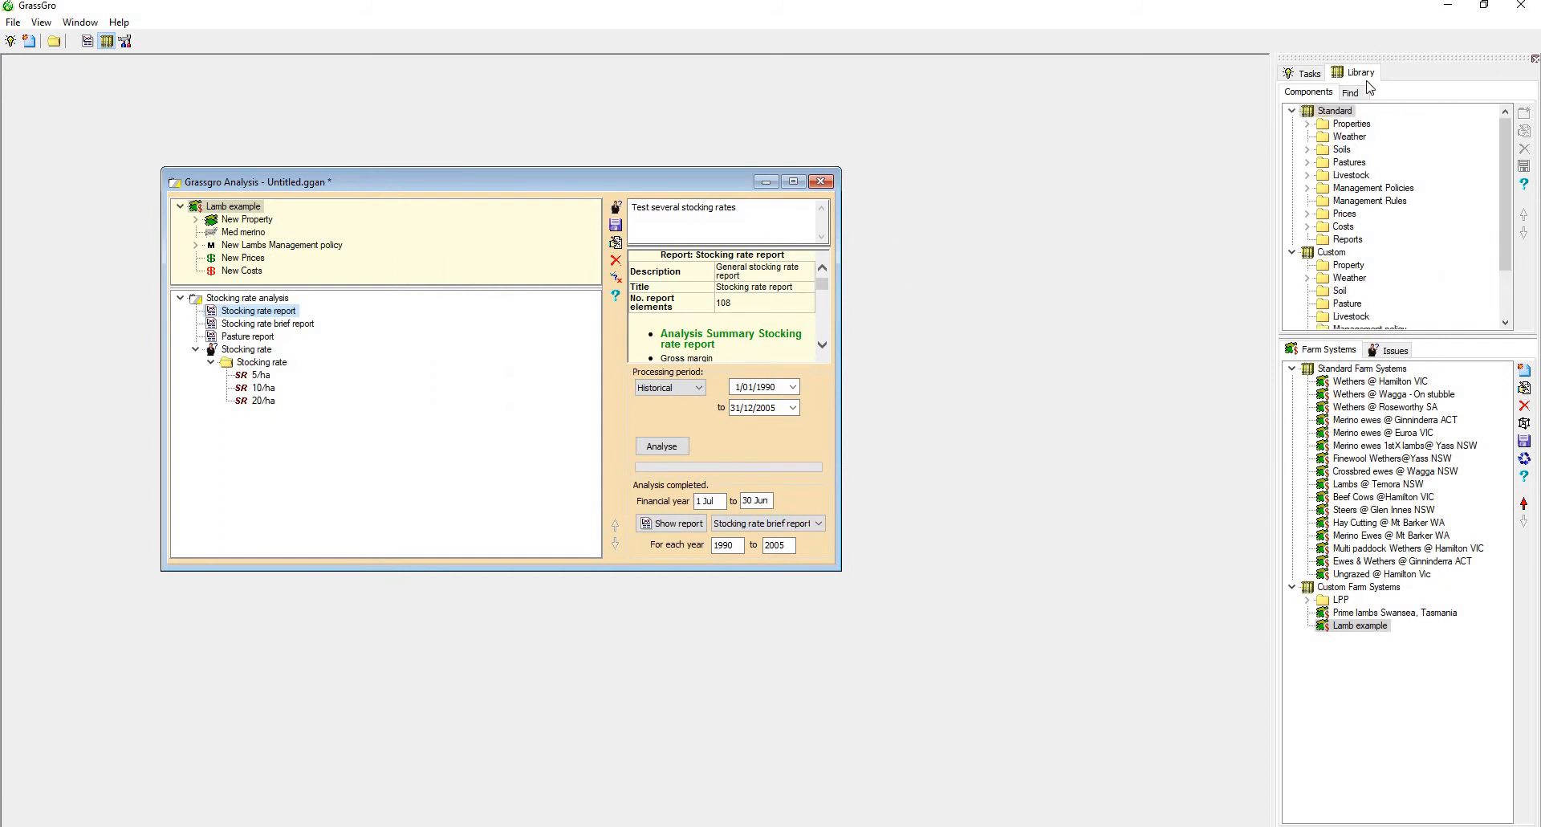
left_click(1308, 124)
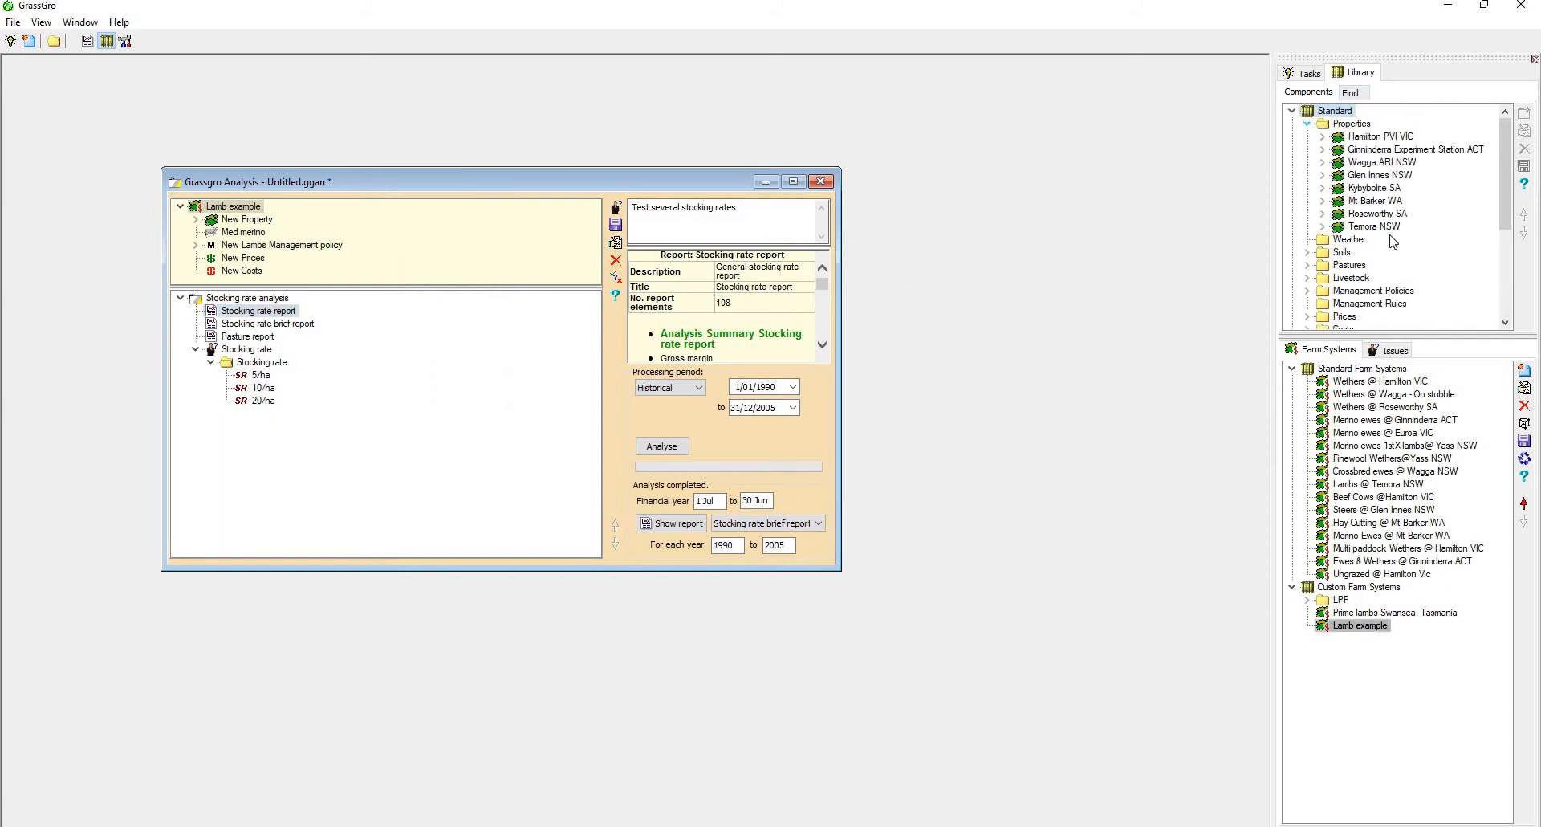
left_click(1309, 124)
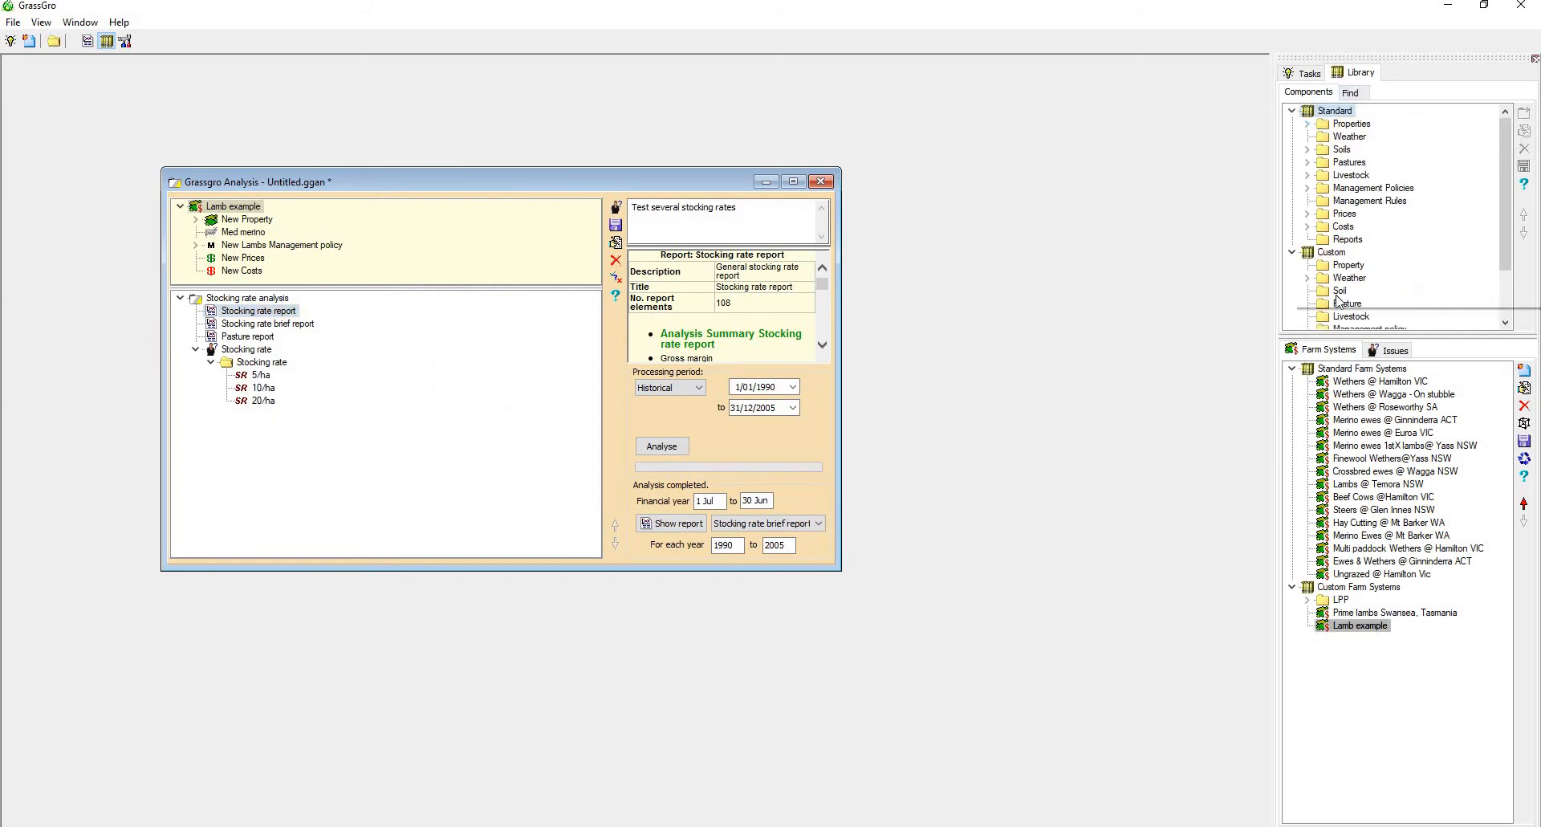
left_click(1339, 240)
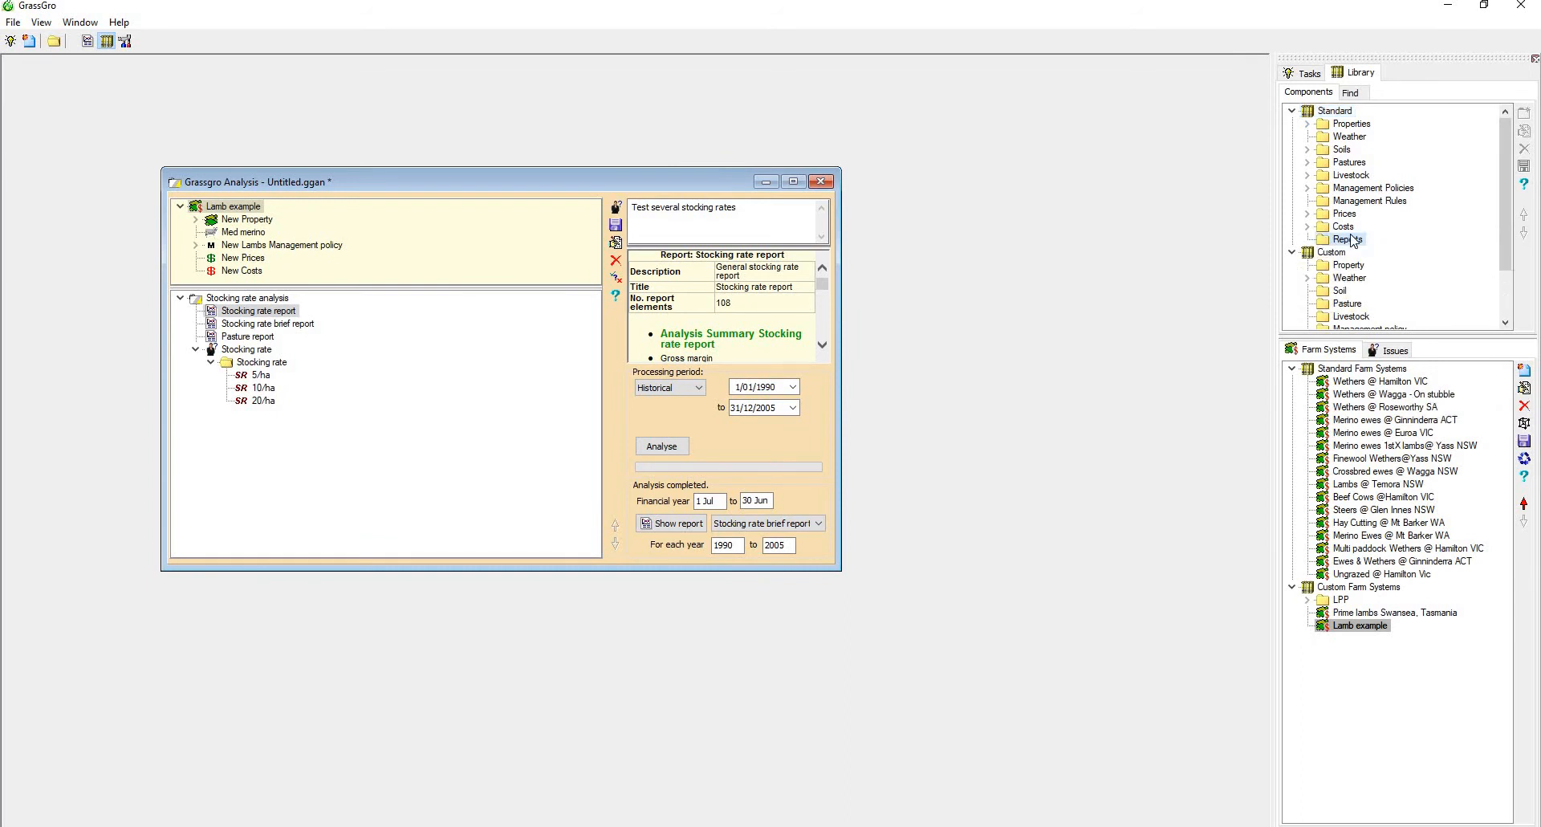
scroll(1340, 217, "down", 2)
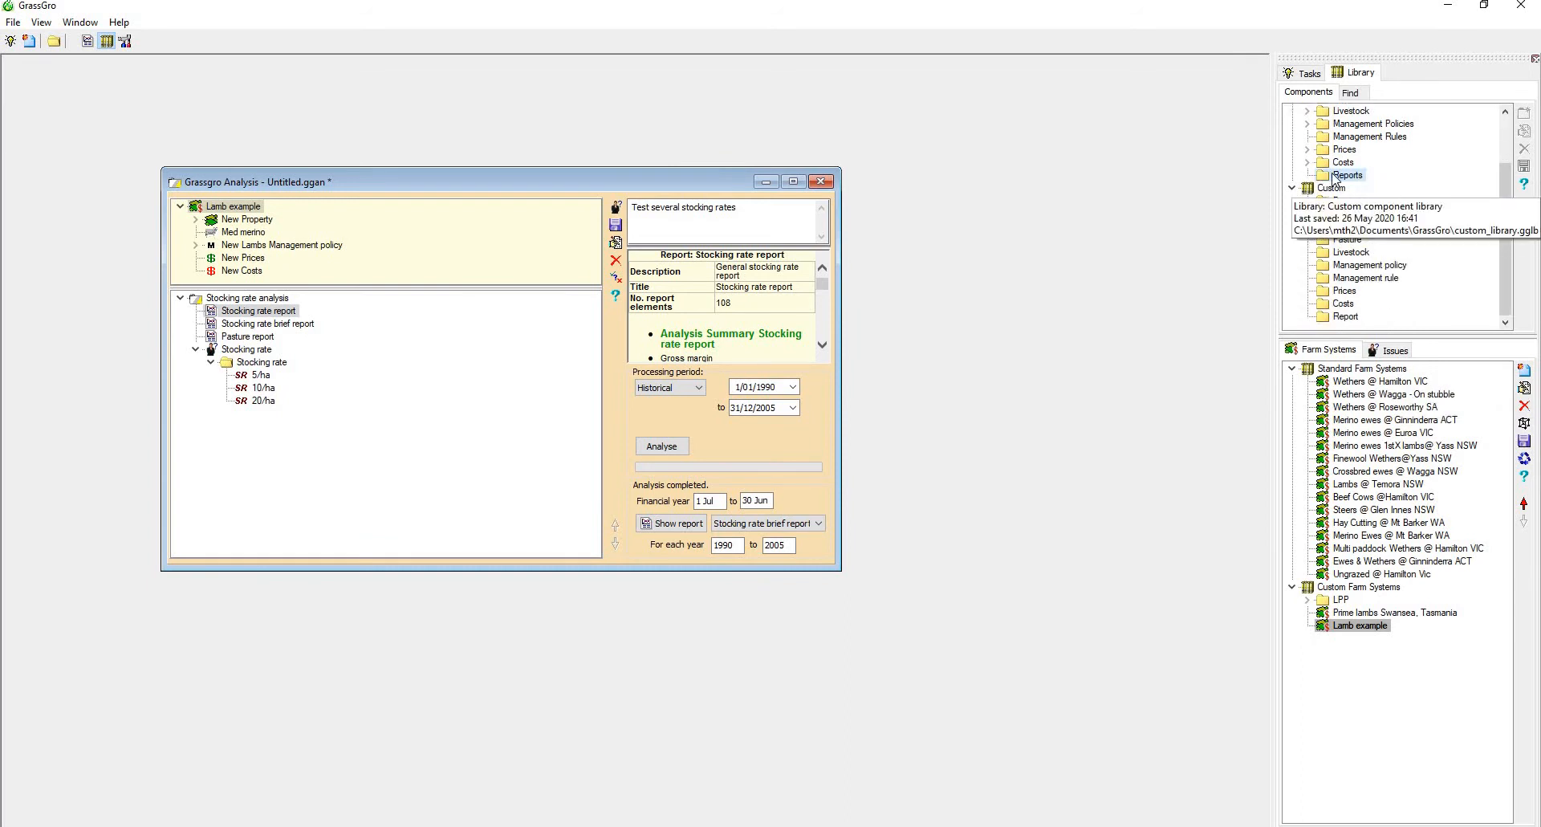
left_click_drag(254, 315, 1340, 324)
left_click_drag(1339, 323, 1340, 321)
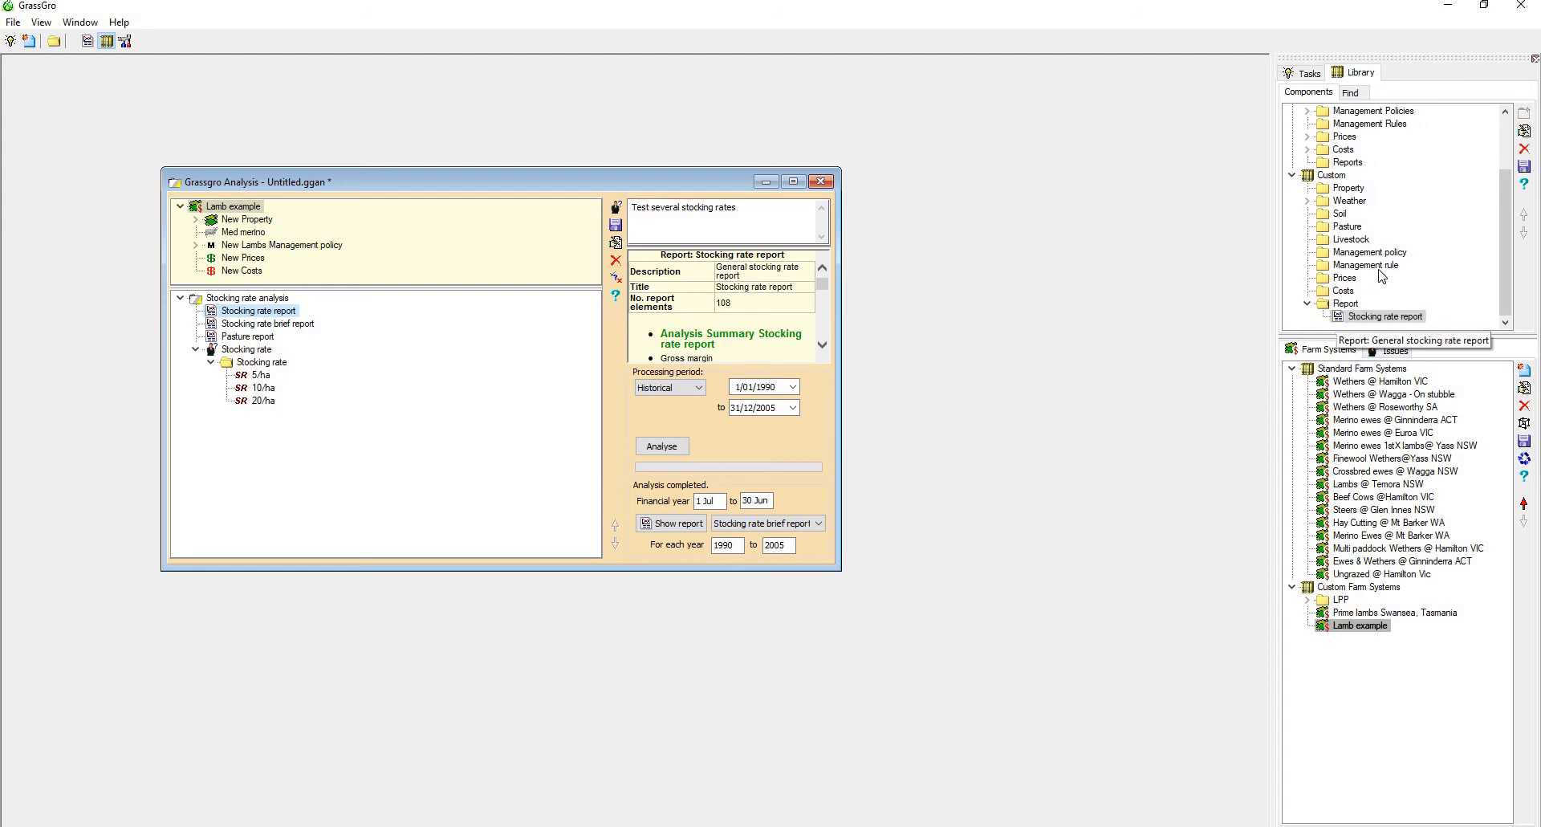
Rename the custom library's copy of the report to "Stocking rate report custom" in the Report Designer
double_click(1381, 317)
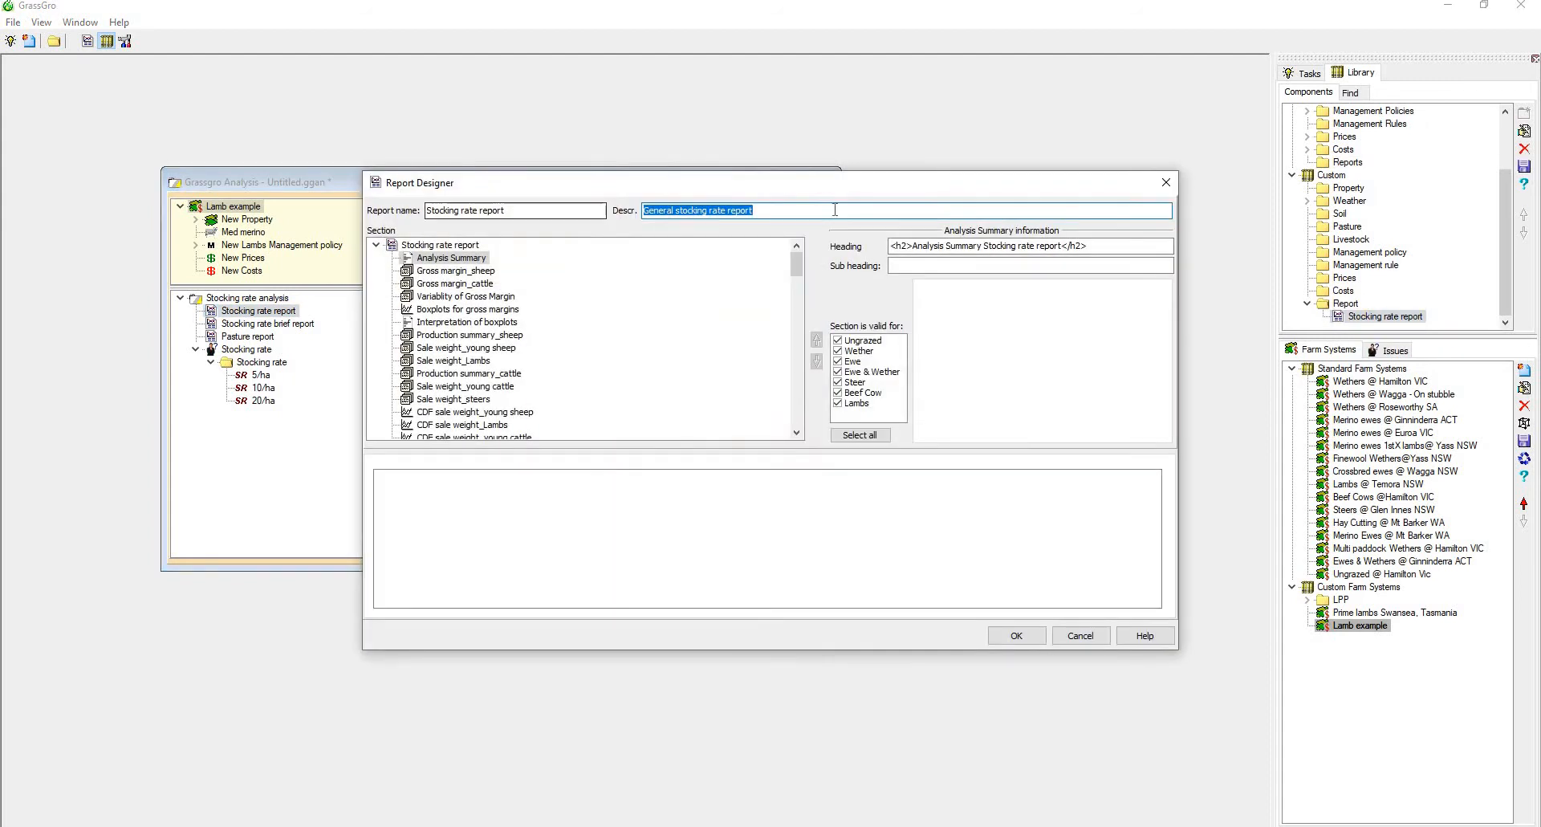
left_click(523, 212)
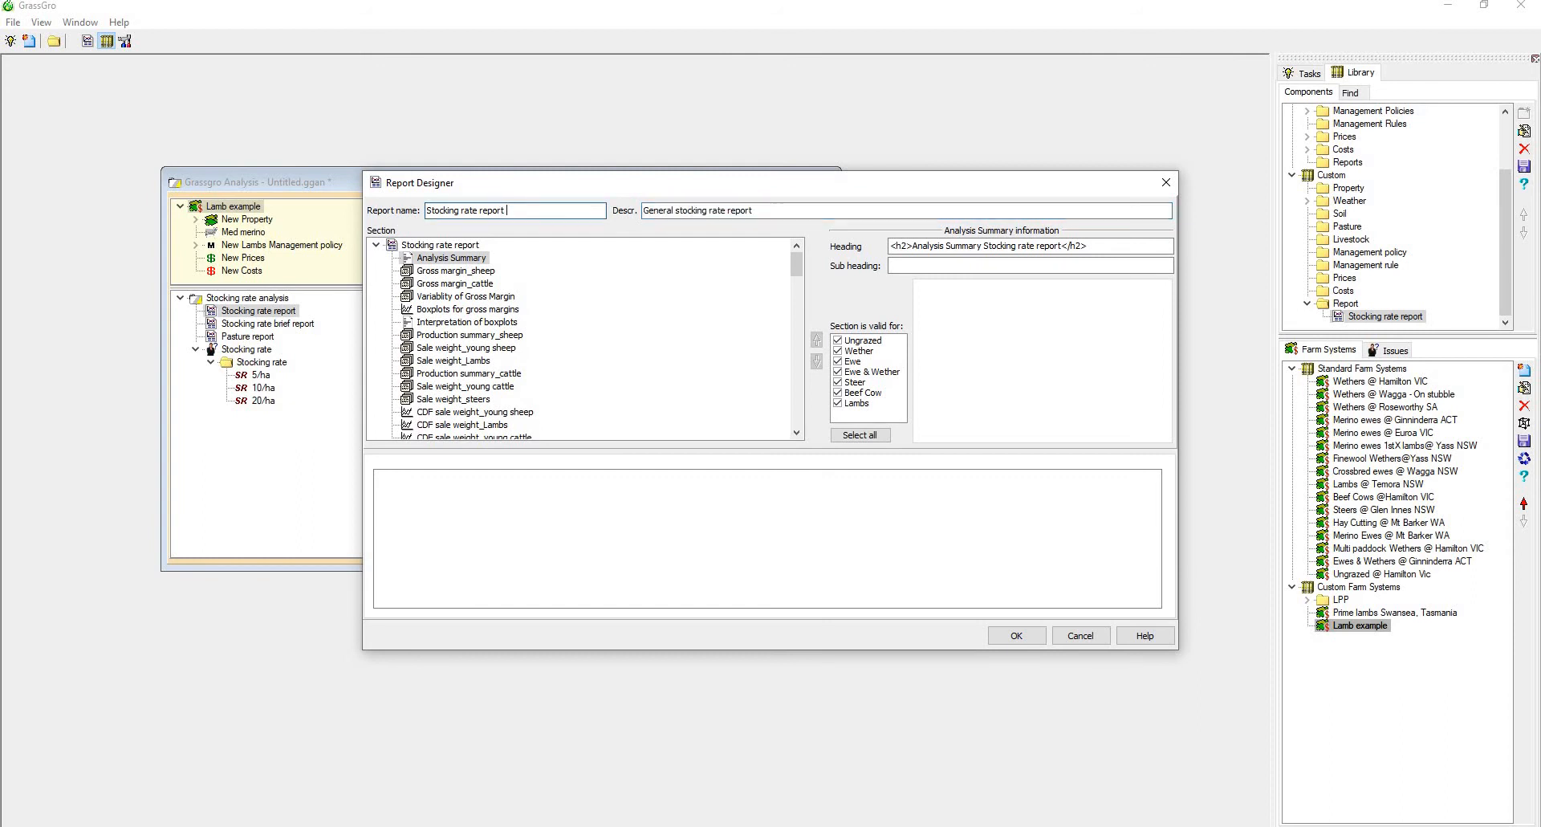
type("custom")
View the Analysis Summary, Gross margin_sheep and Boxplots for gross margins sections of the custom report
left_click(455, 259)
left_click(450, 273)
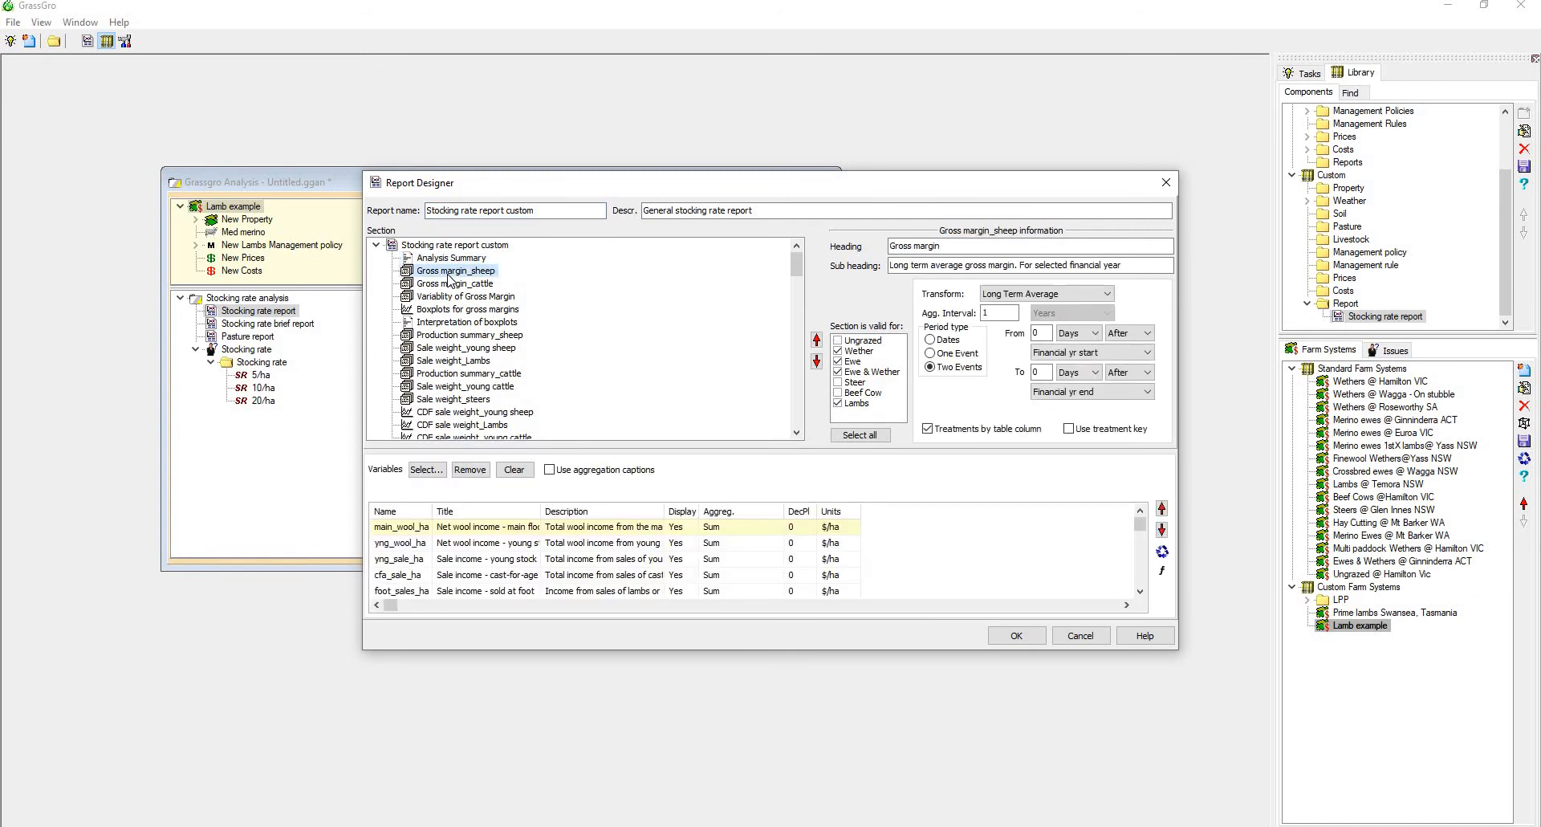
left_click(422, 259)
left_click(422, 273)
left_click(418, 313)
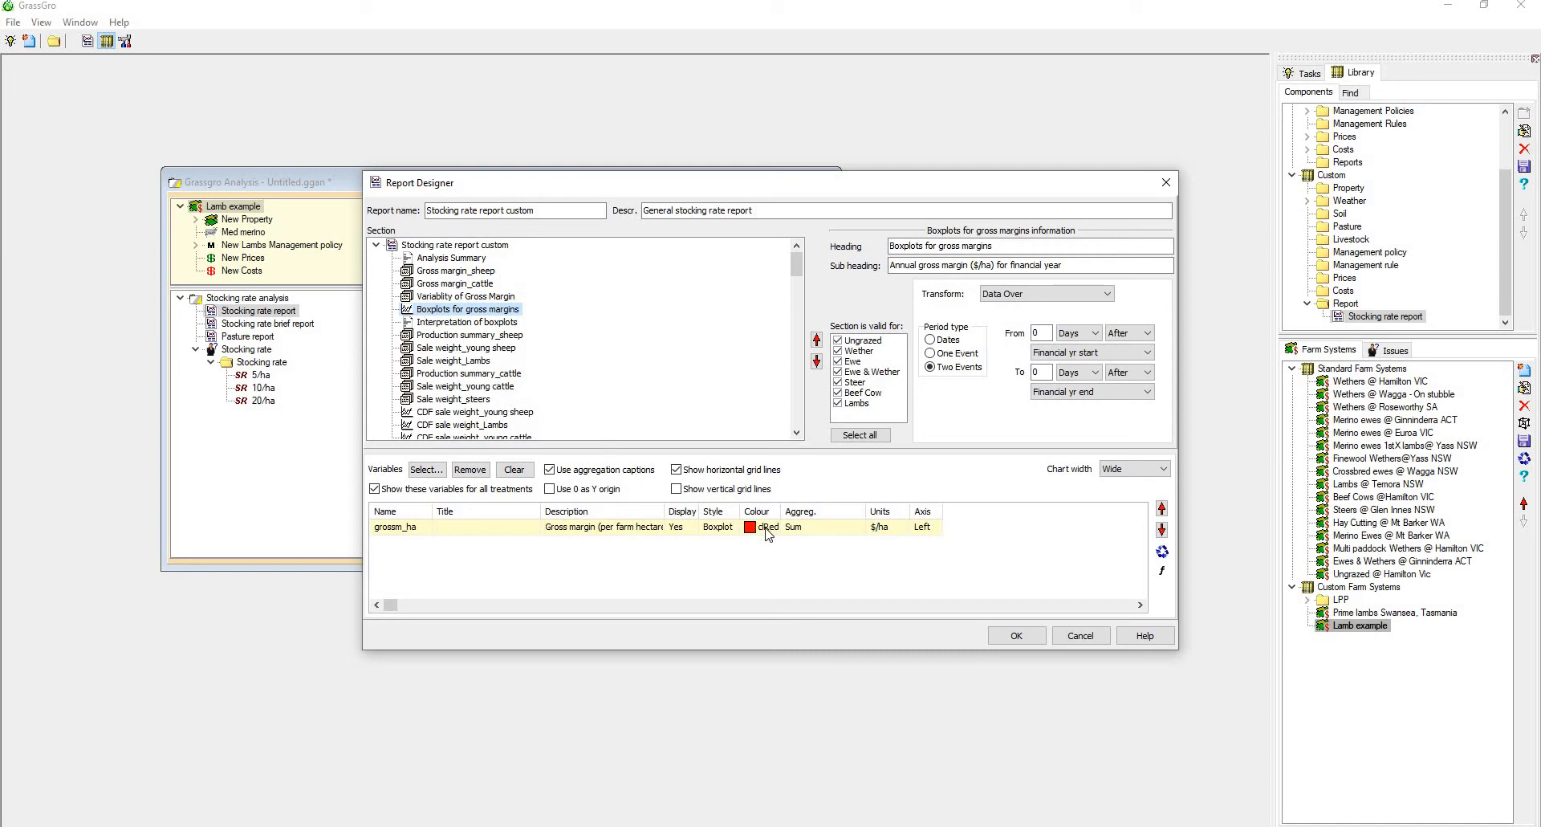
Add the Sale weight and Feed budget production variables to the Boxplots for gross margins section
left_click(436, 471)
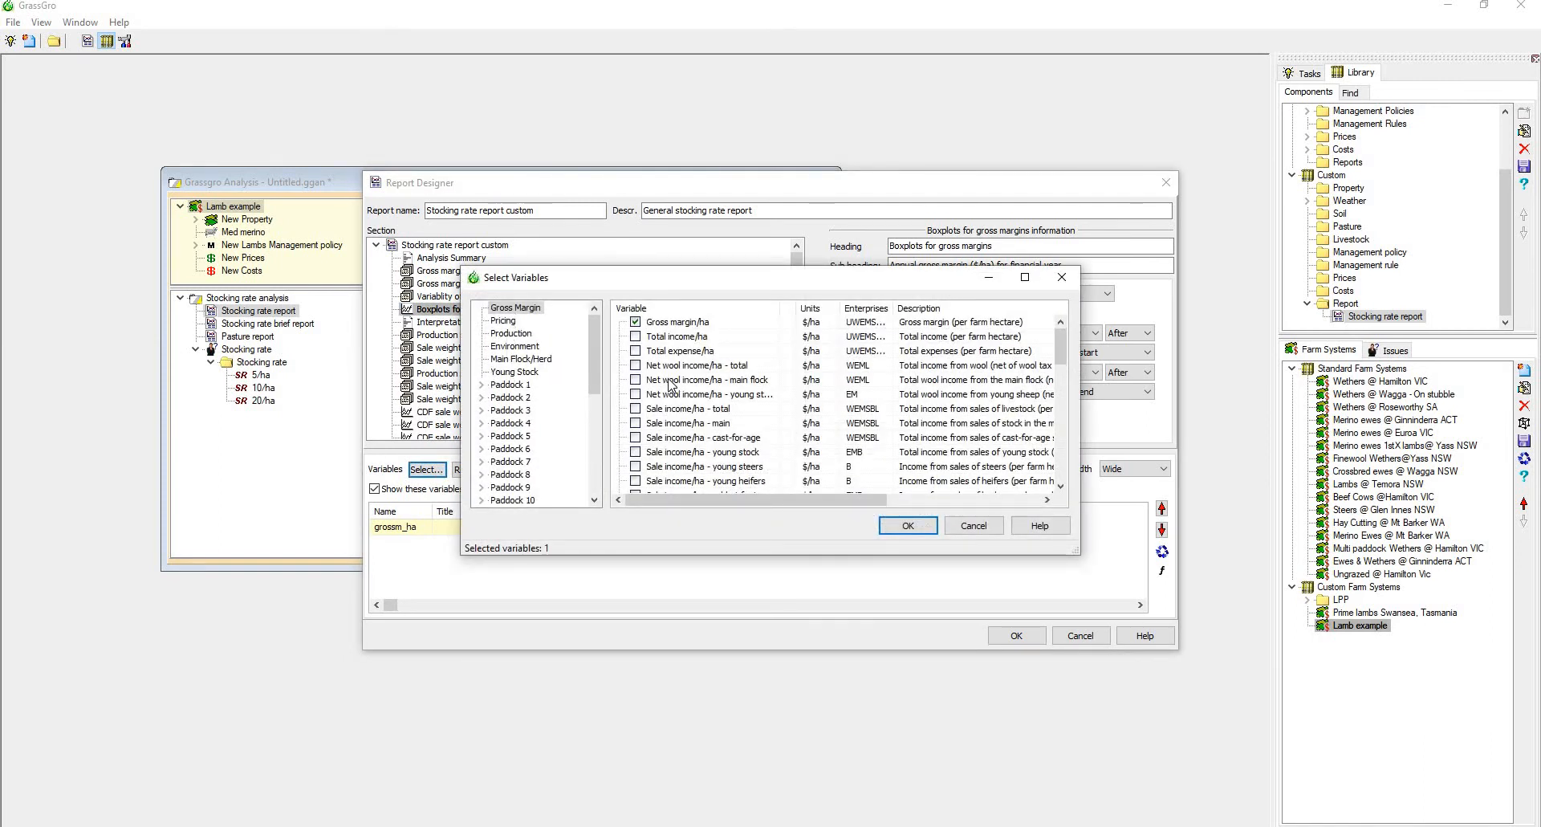
left_click(507, 335)
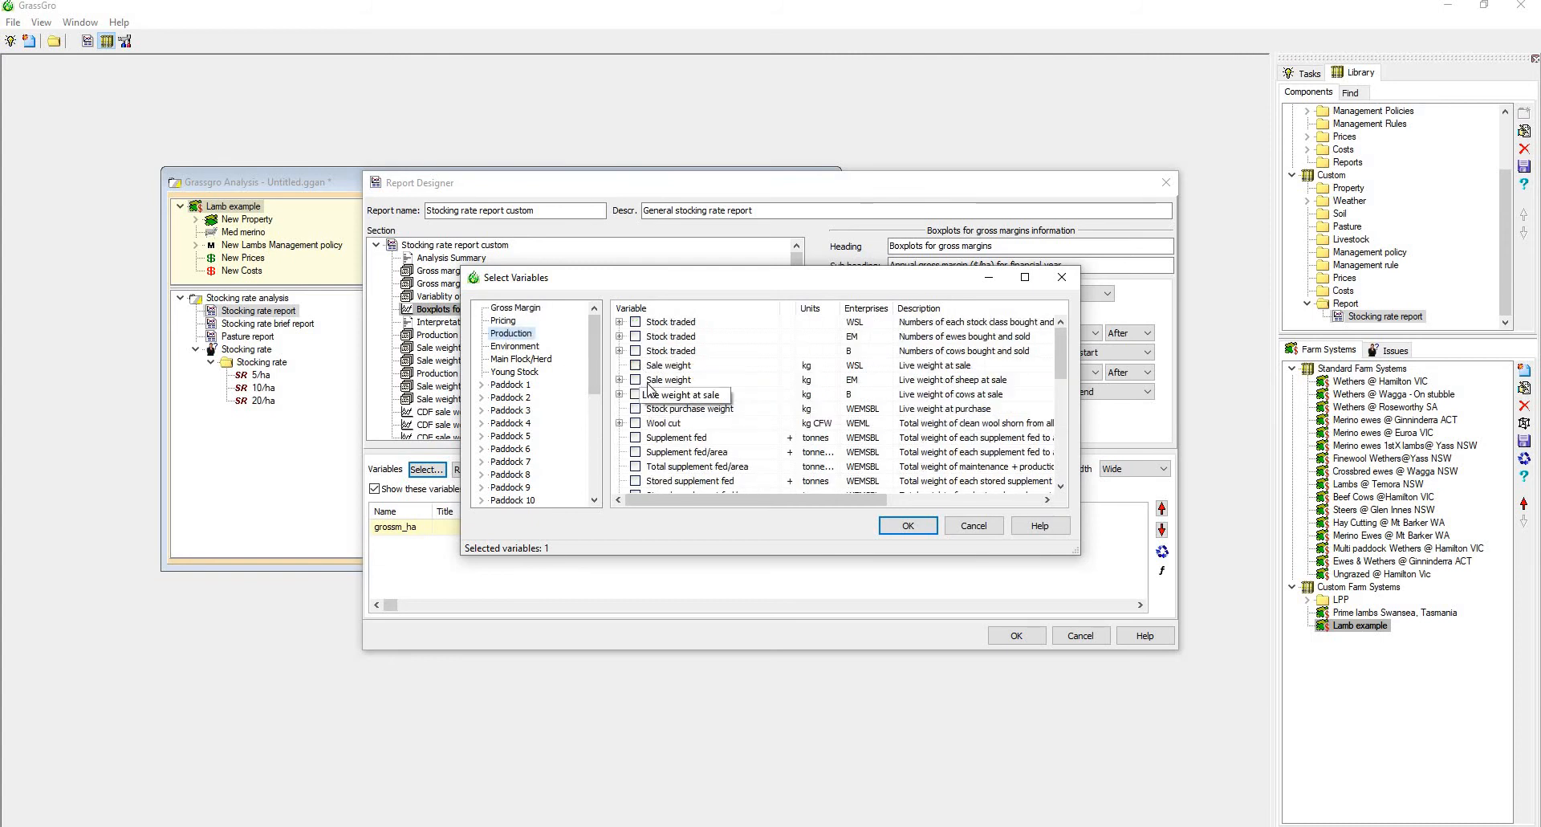
scroll(642, 409, "down", 2)
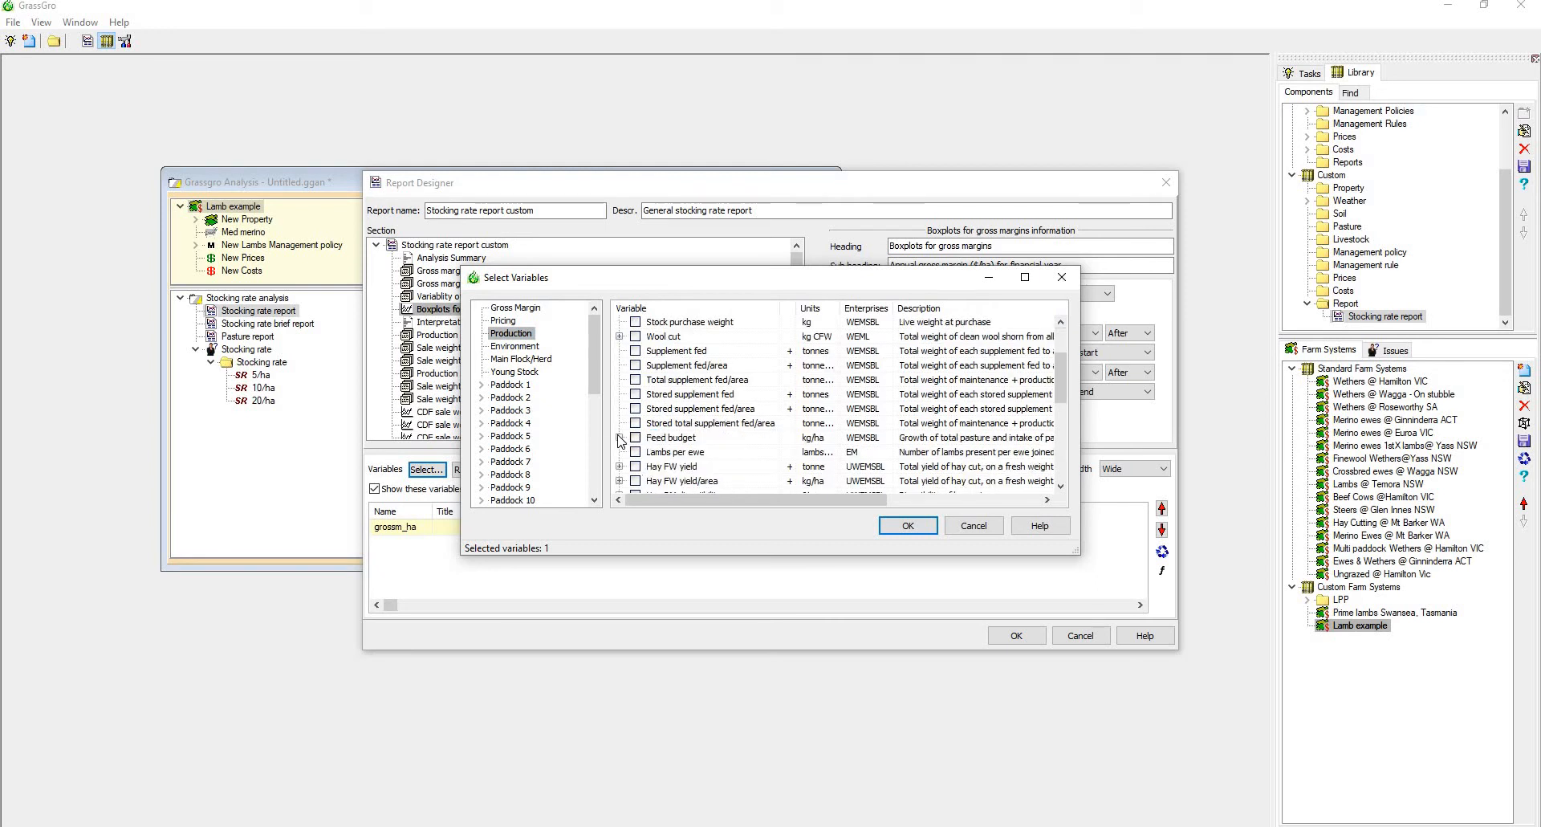
left_click(619, 437)
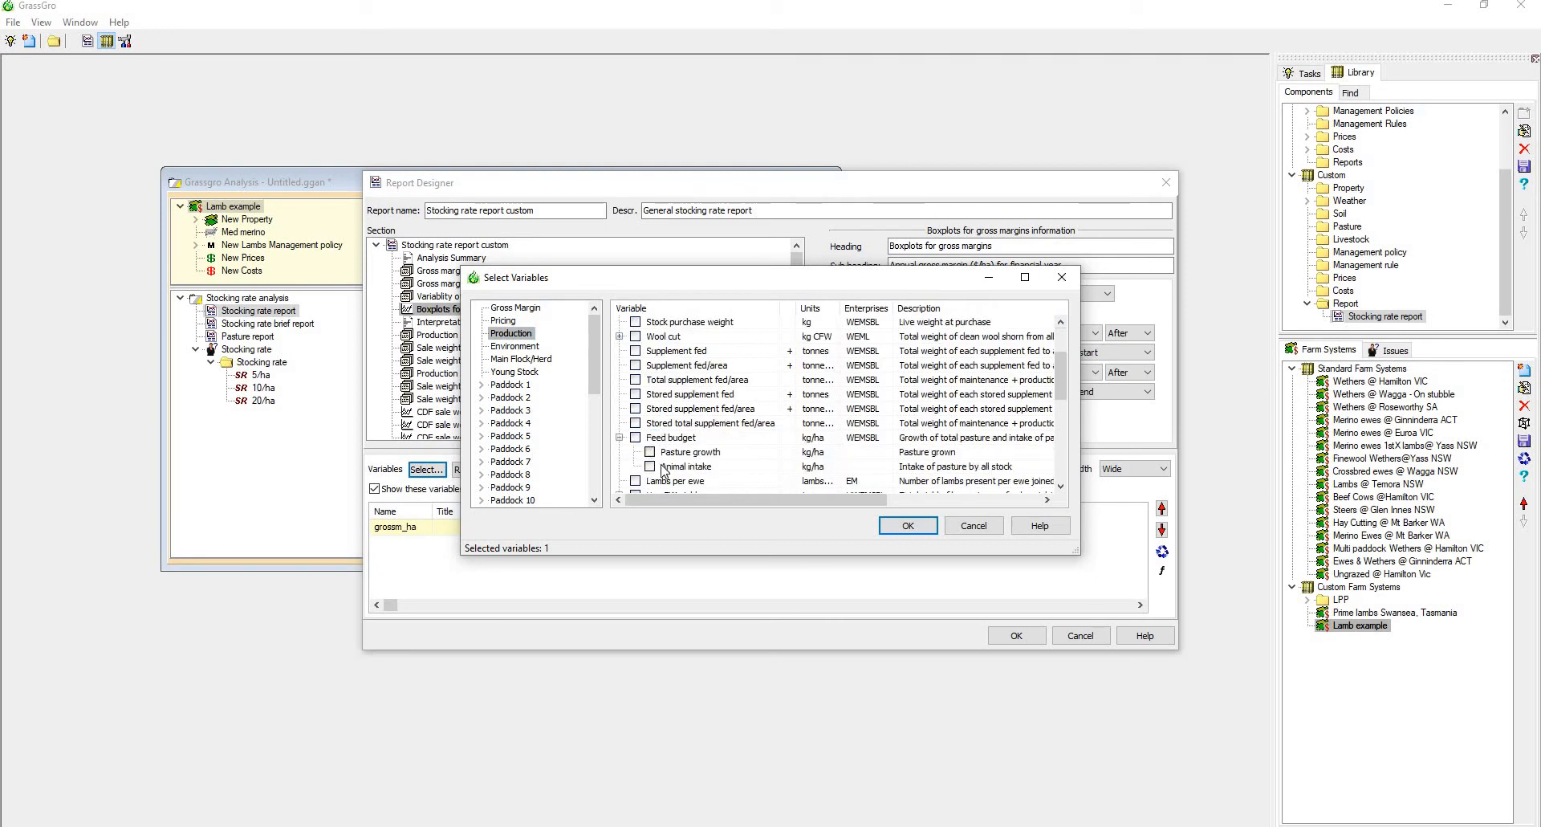
left_click(636, 438)
left_click(918, 523)
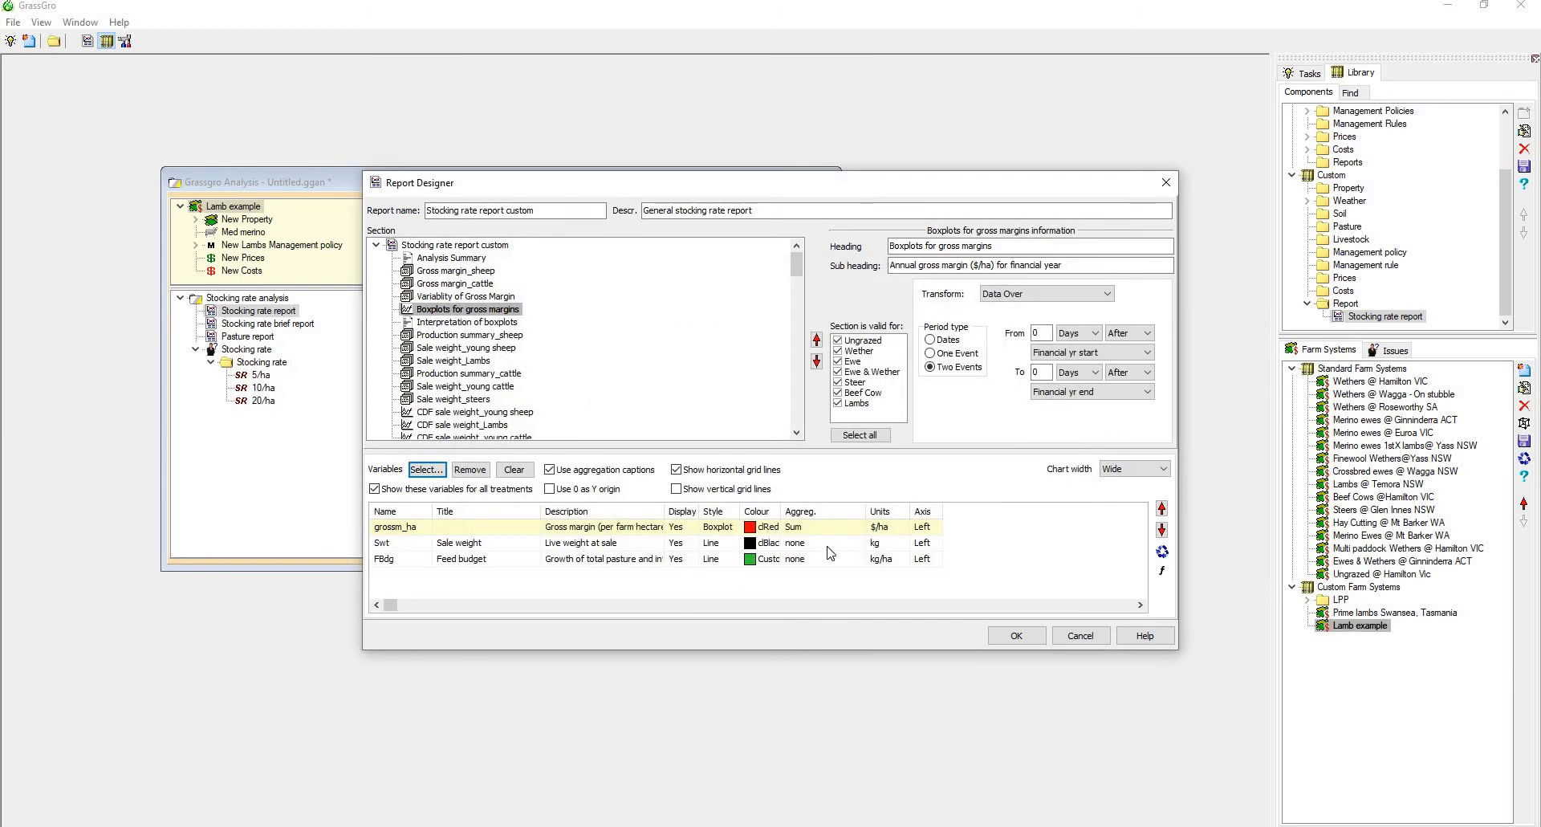
Set the boxplot section's transform to Simple and the aggregation of Sale weight and Feed budget to Average
left_click(1055, 300)
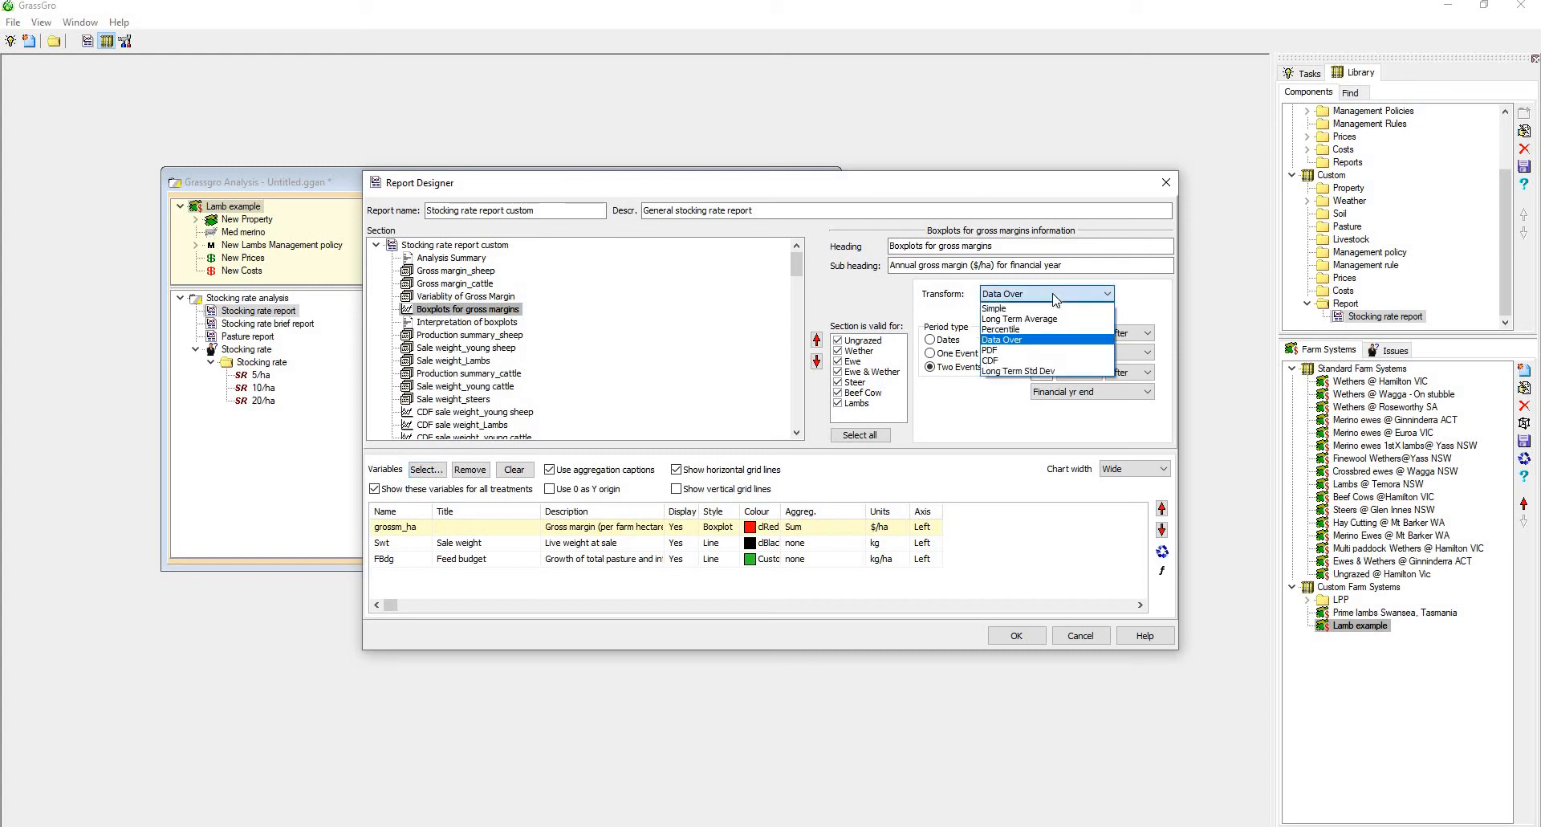
left_click(1055, 298)
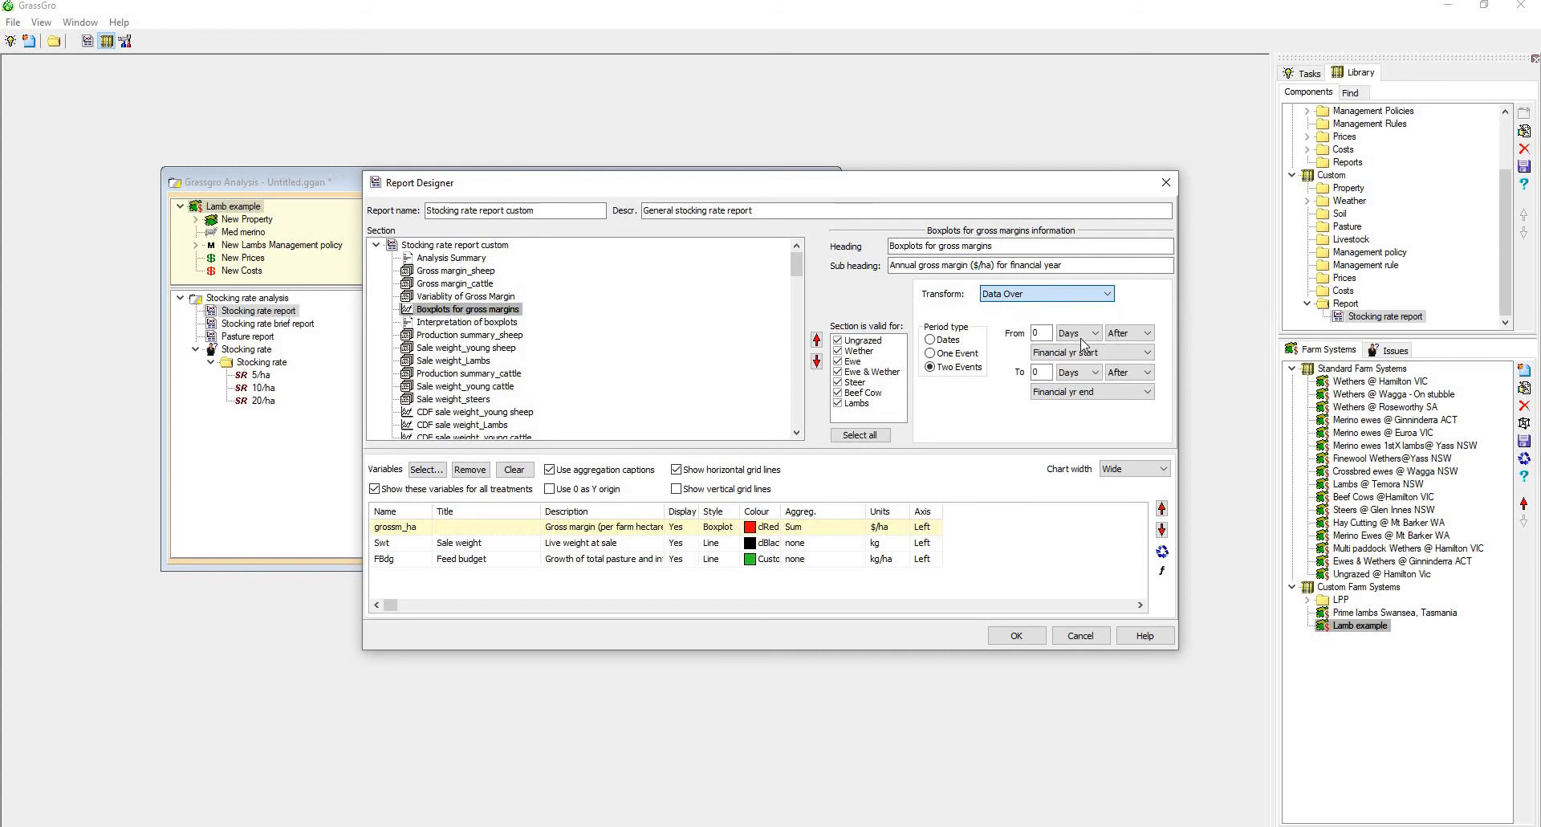
left_click(1051, 295)
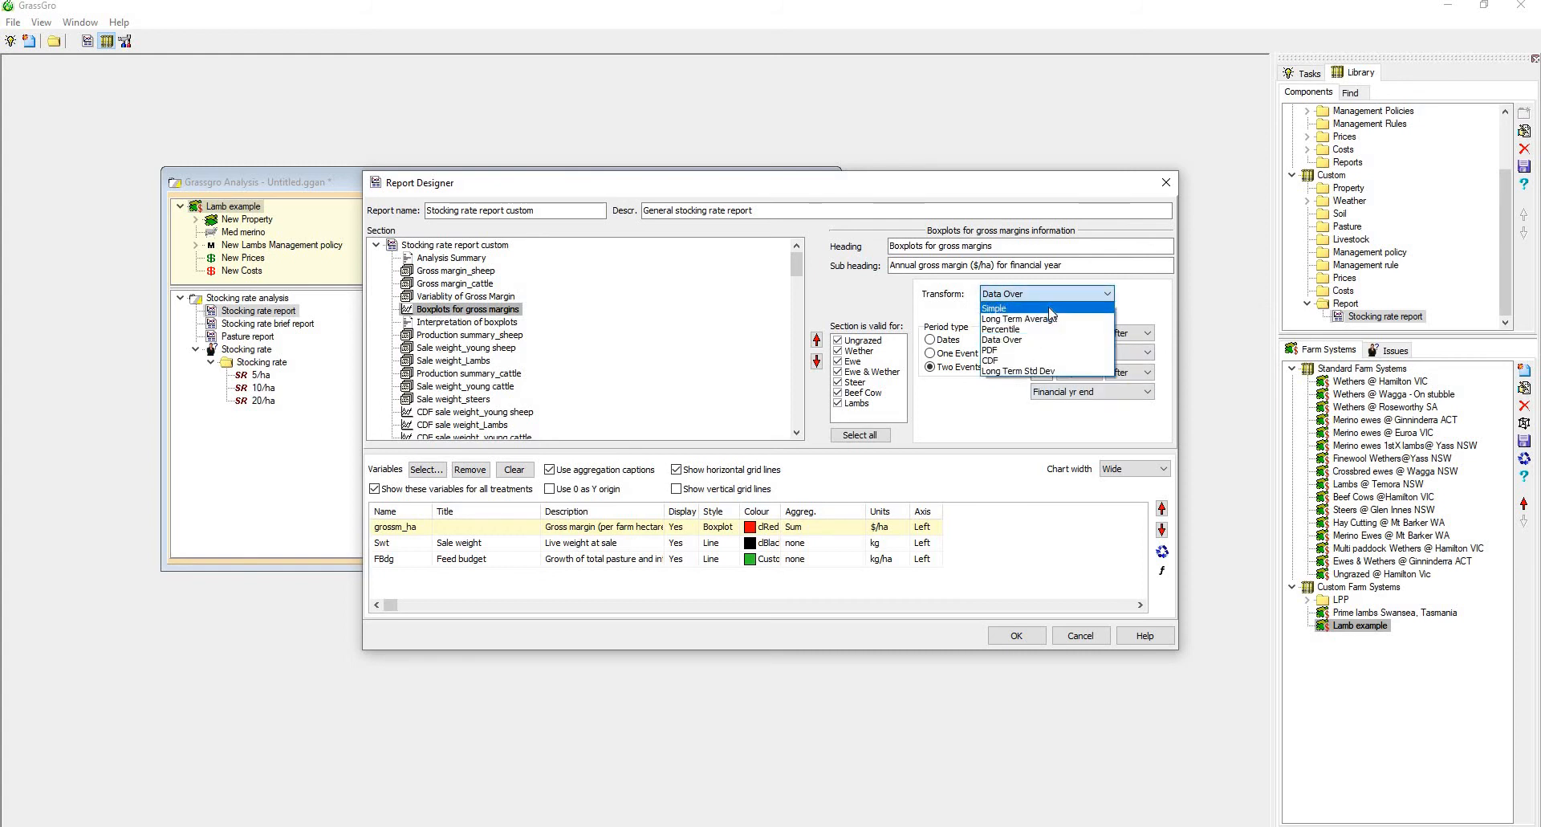
left_click(1050, 309)
left_click(846, 544)
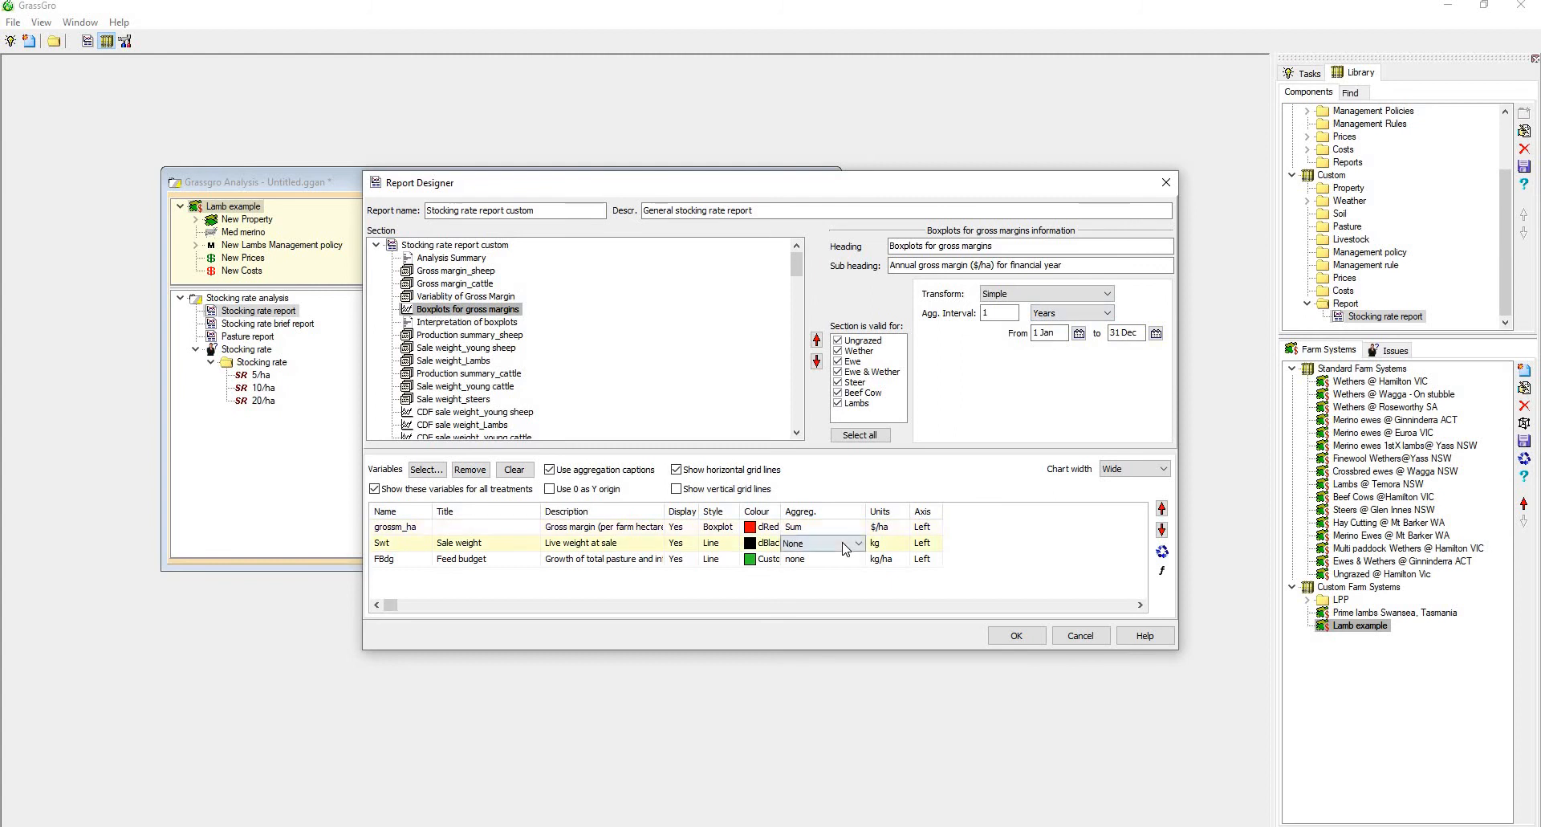
left_click(845, 549)
left_click(838, 565)
left_click(840, 560)
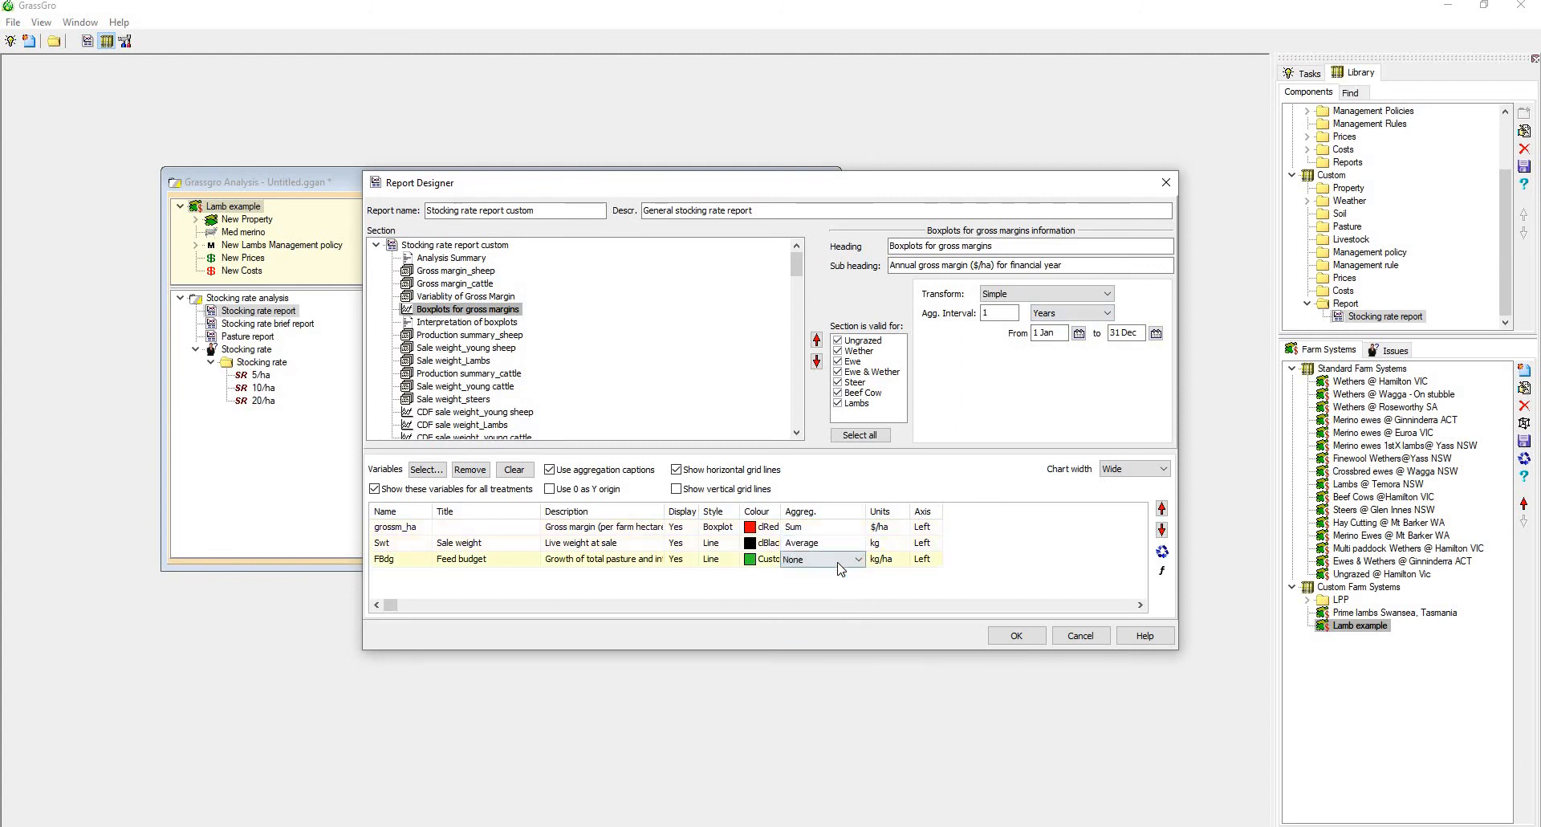
left_click(839, 563)
left_click(841, 581)
Try to save the modified custom report, and leave the Report Designer discarding the changes
left_click(1013, 636)
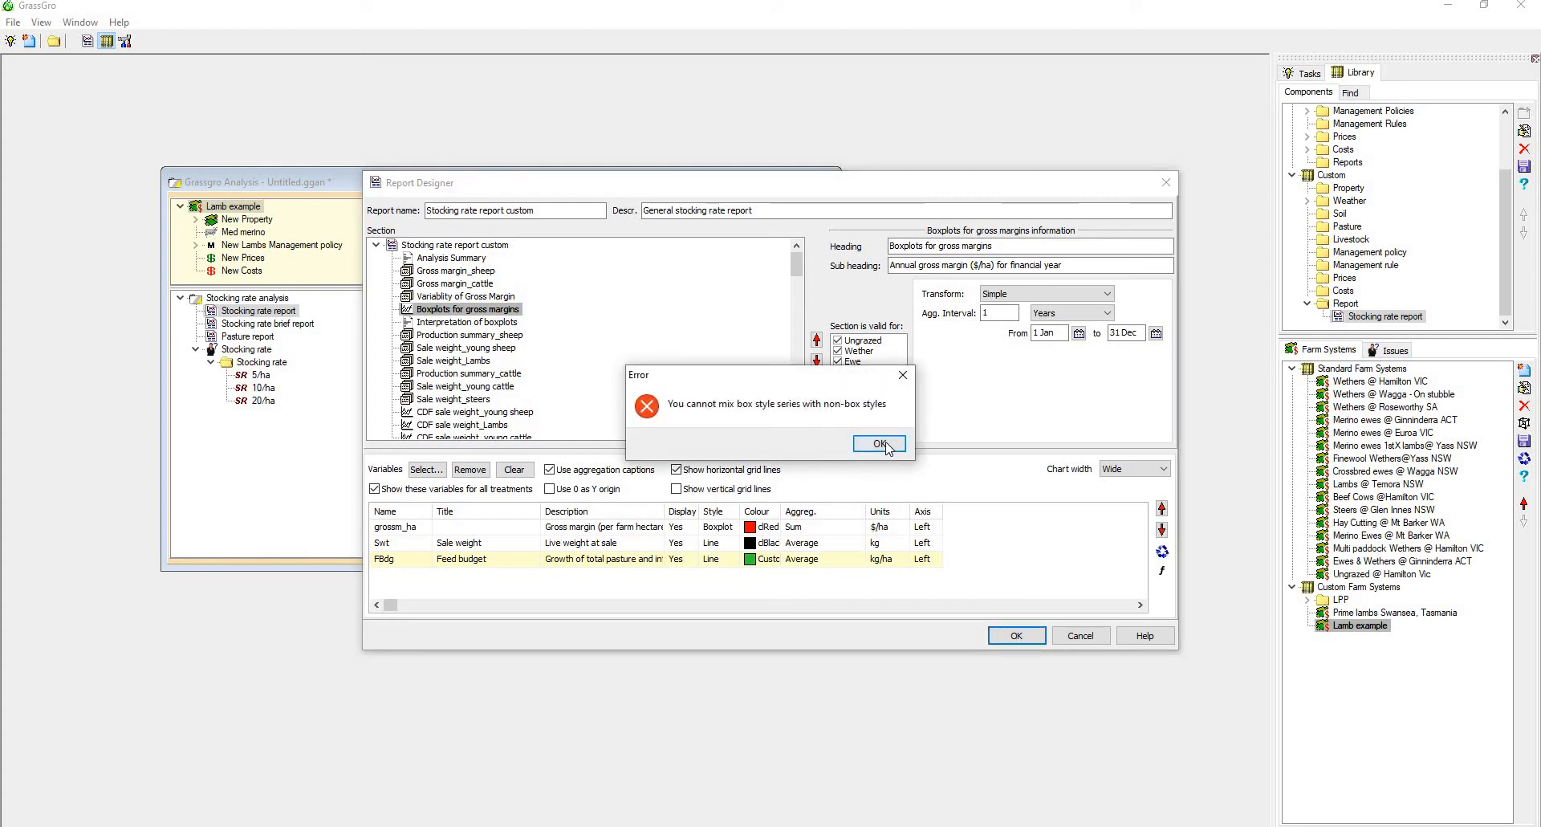
left_click(883, 444)
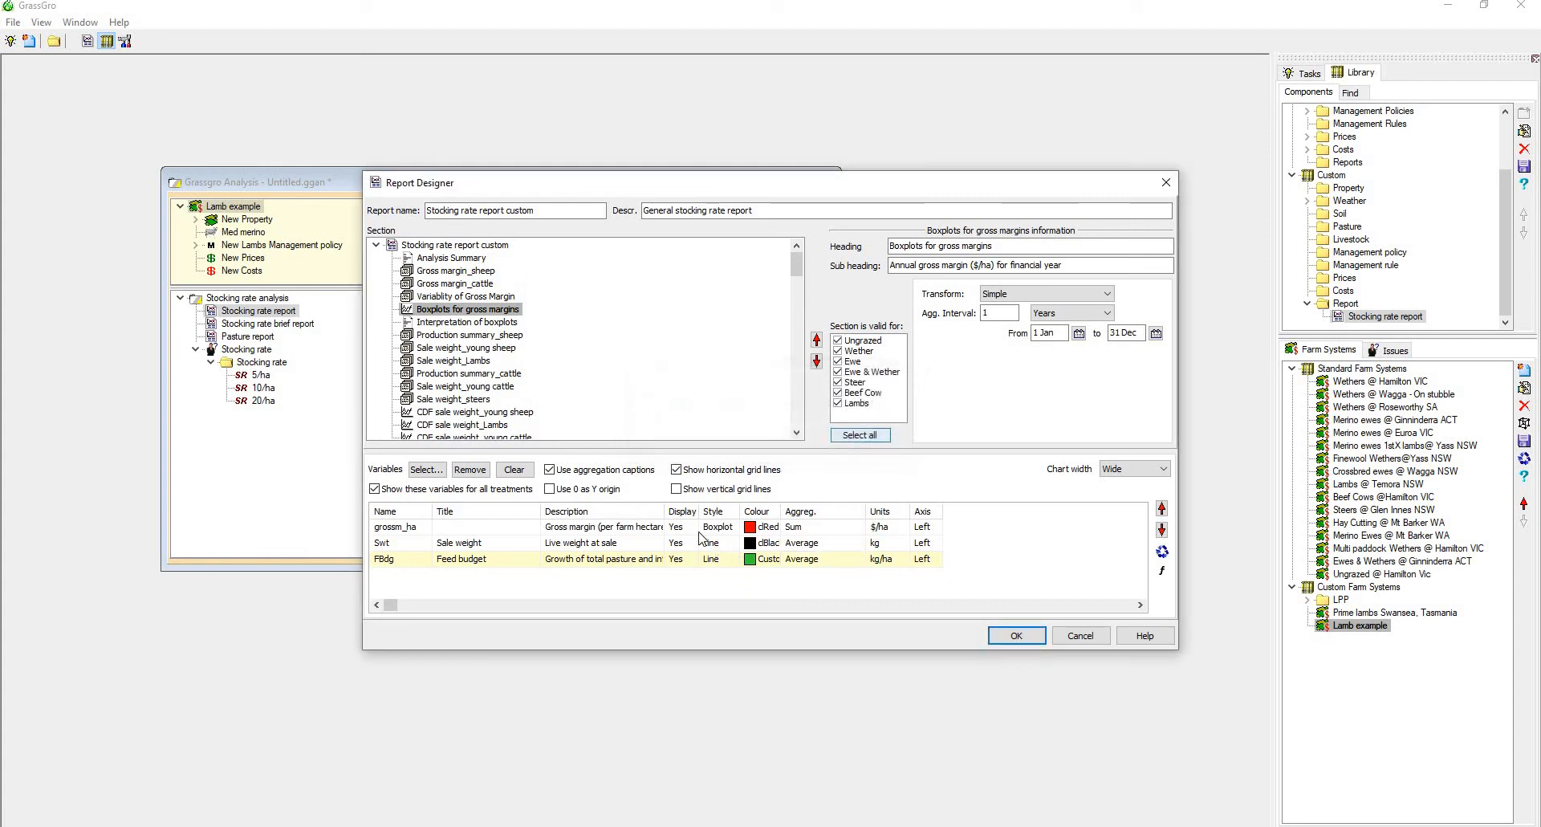
left_click(1087, 633)
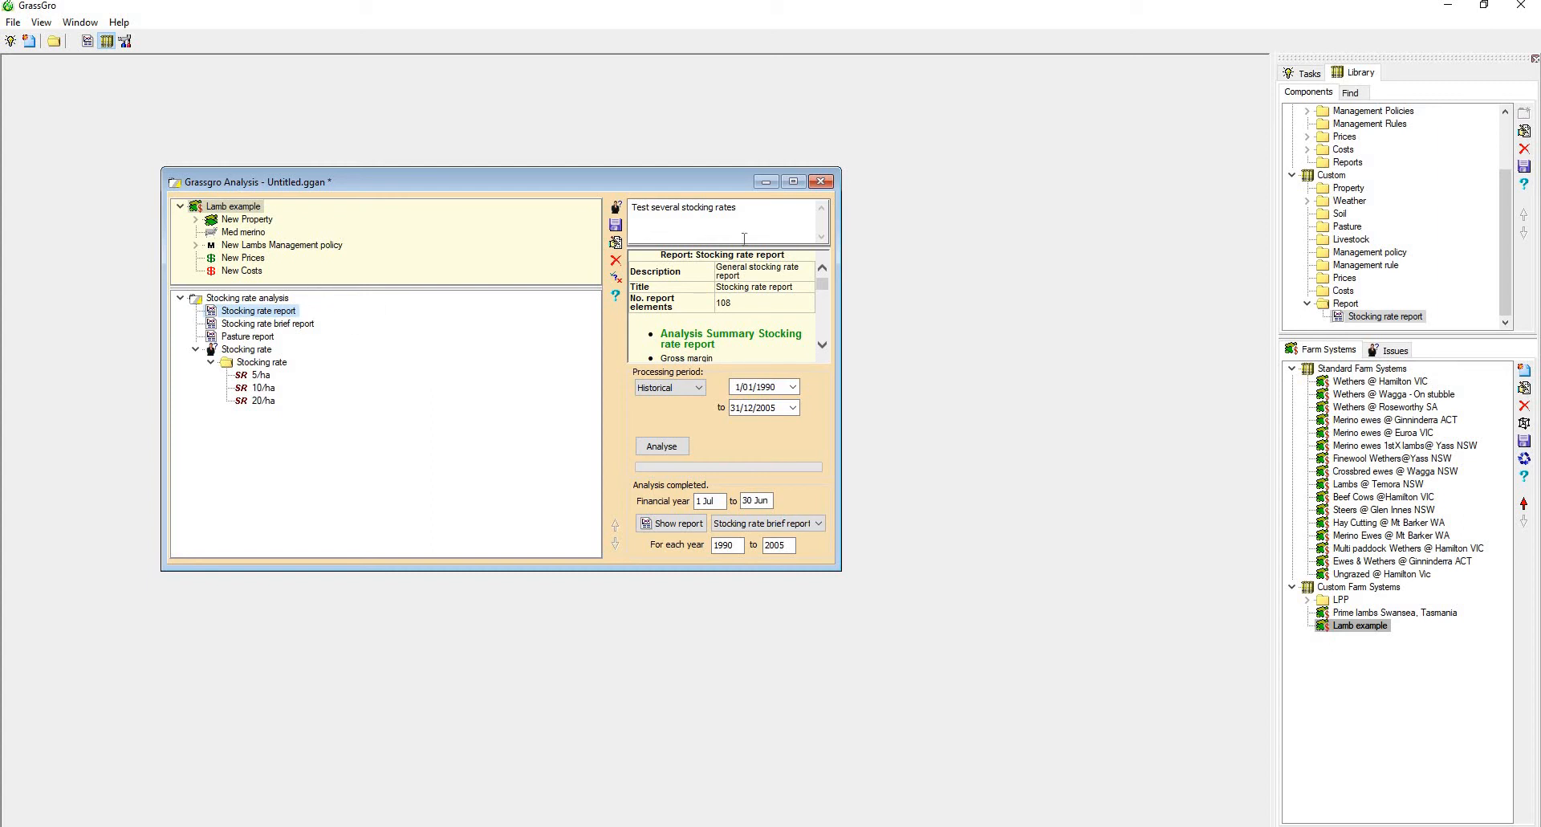
Close the stocking rate analysis without saving and start a Farm System choice analysis from Lamb example in an enlarged window
left_click(820, 181)
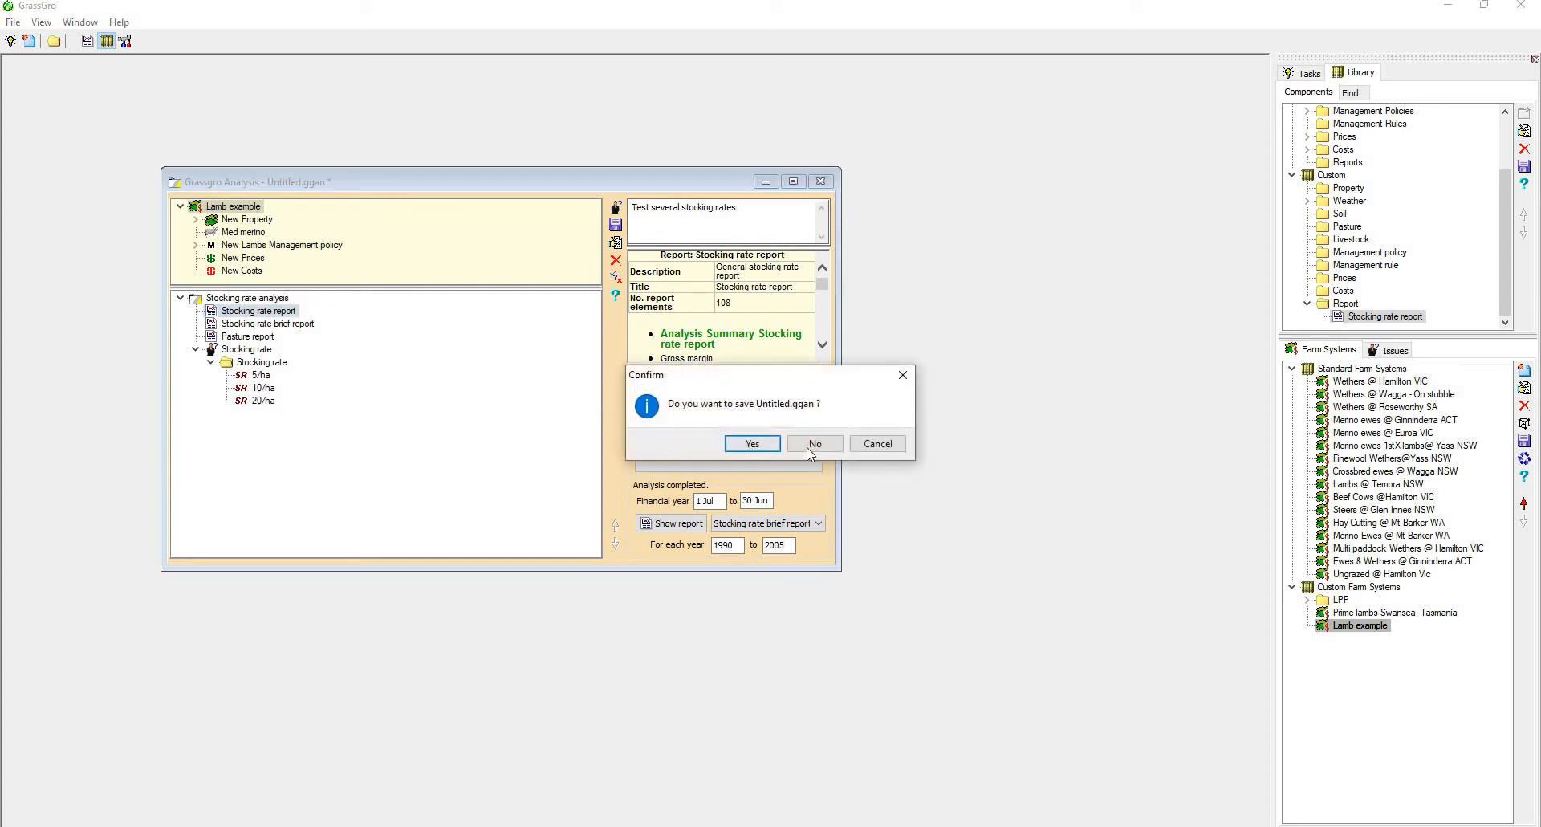
left_click(810, 451)
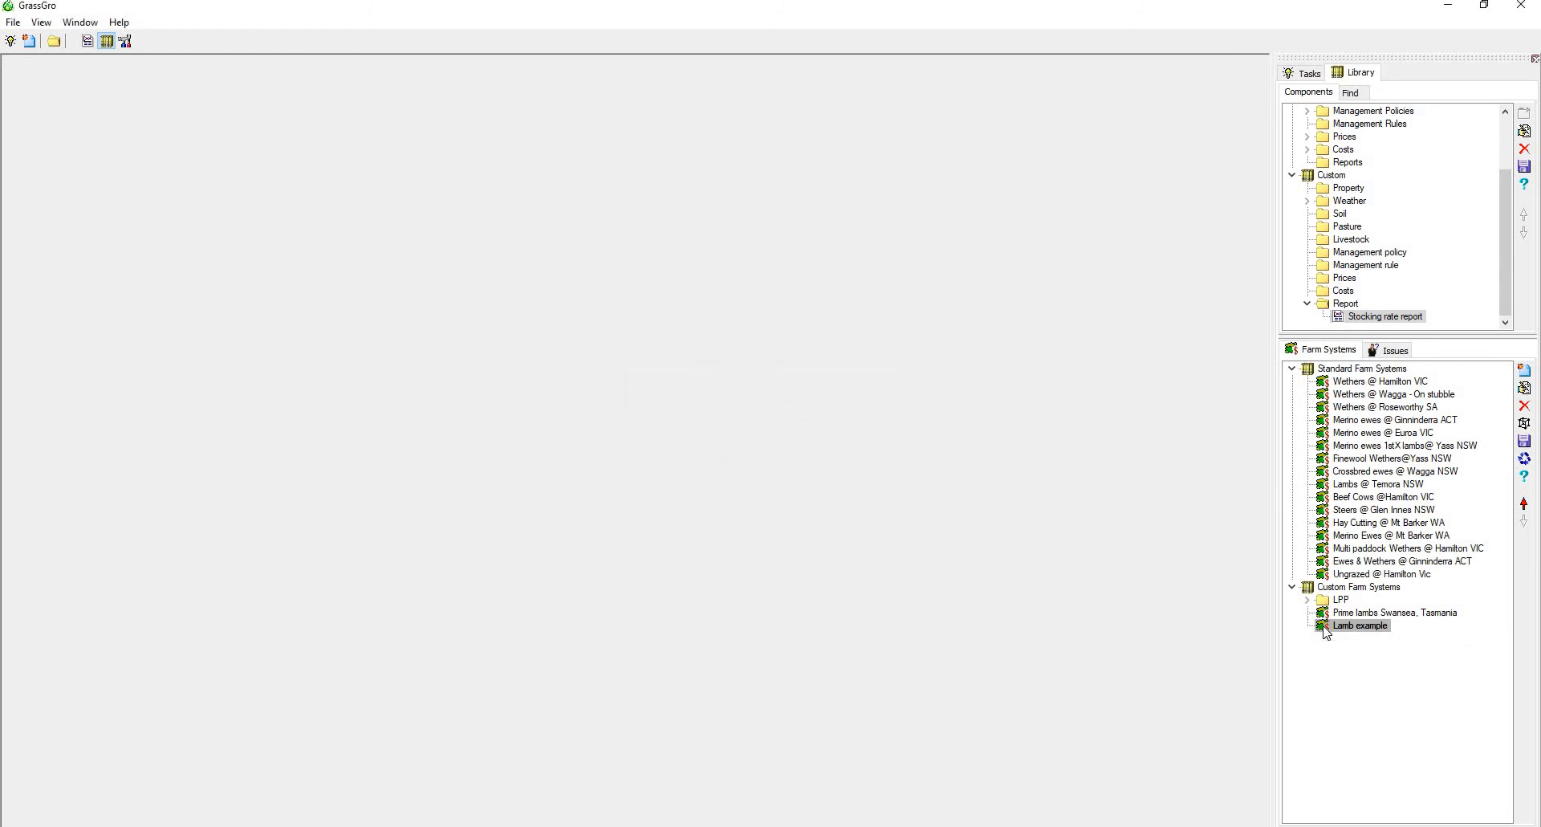
right_click(1326, 631)
mouse_move(1388, 737)
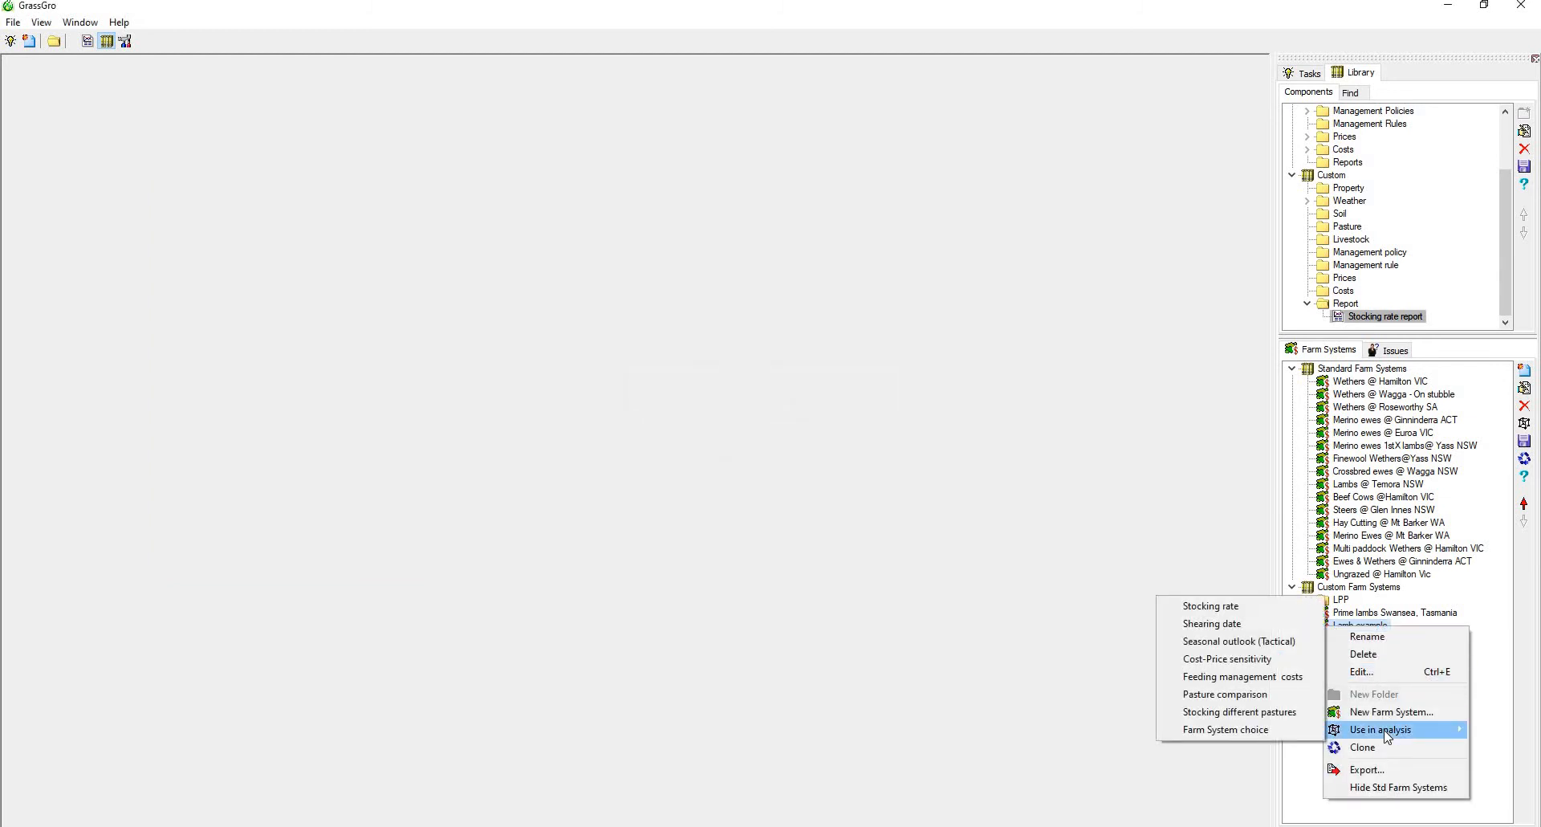
left_click(1257, 733)
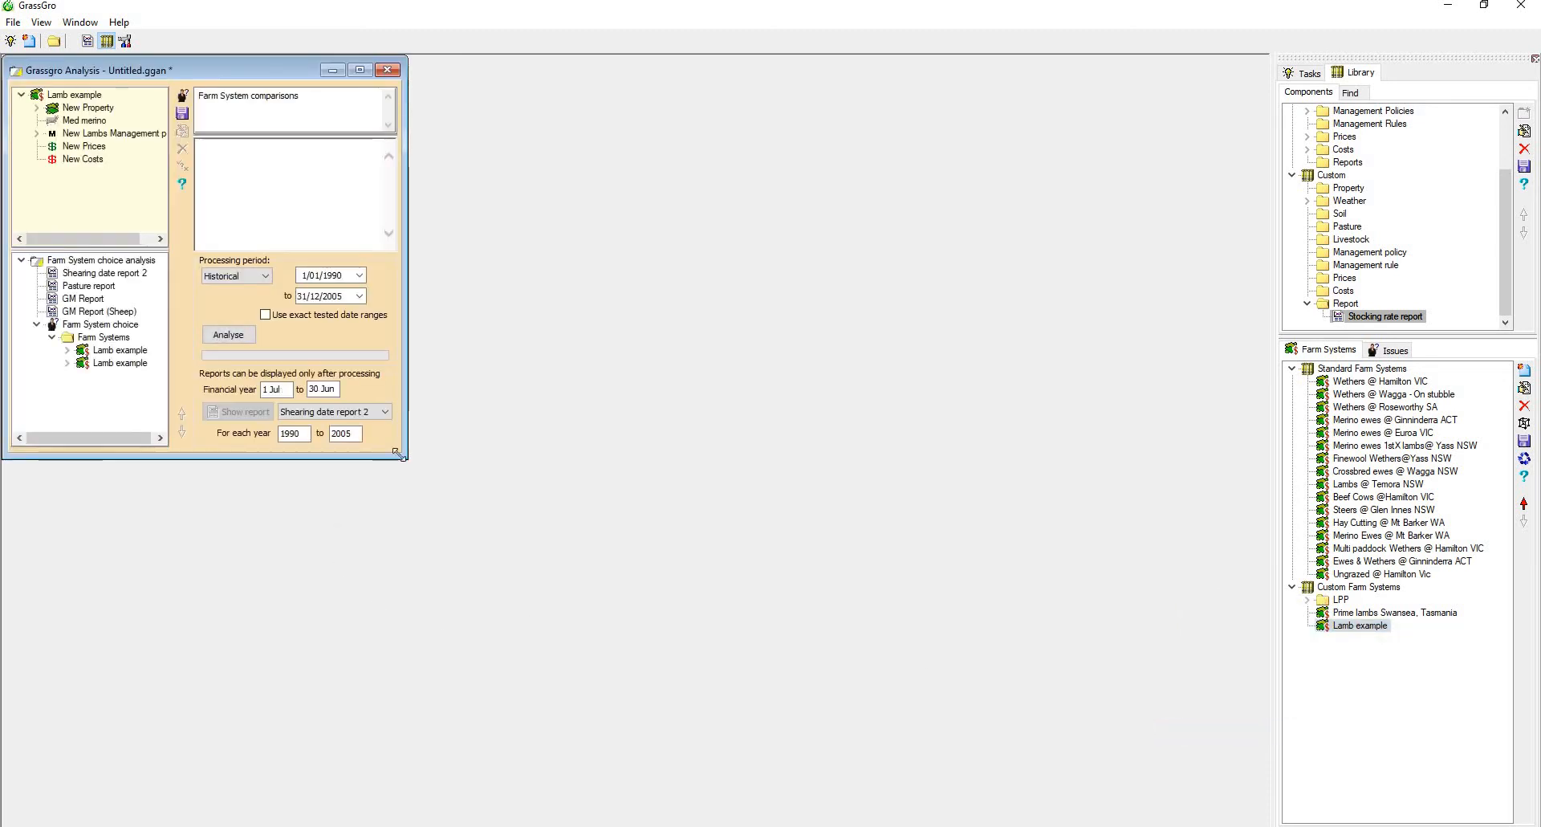
left_click_drag(406, 456, 879, 639)
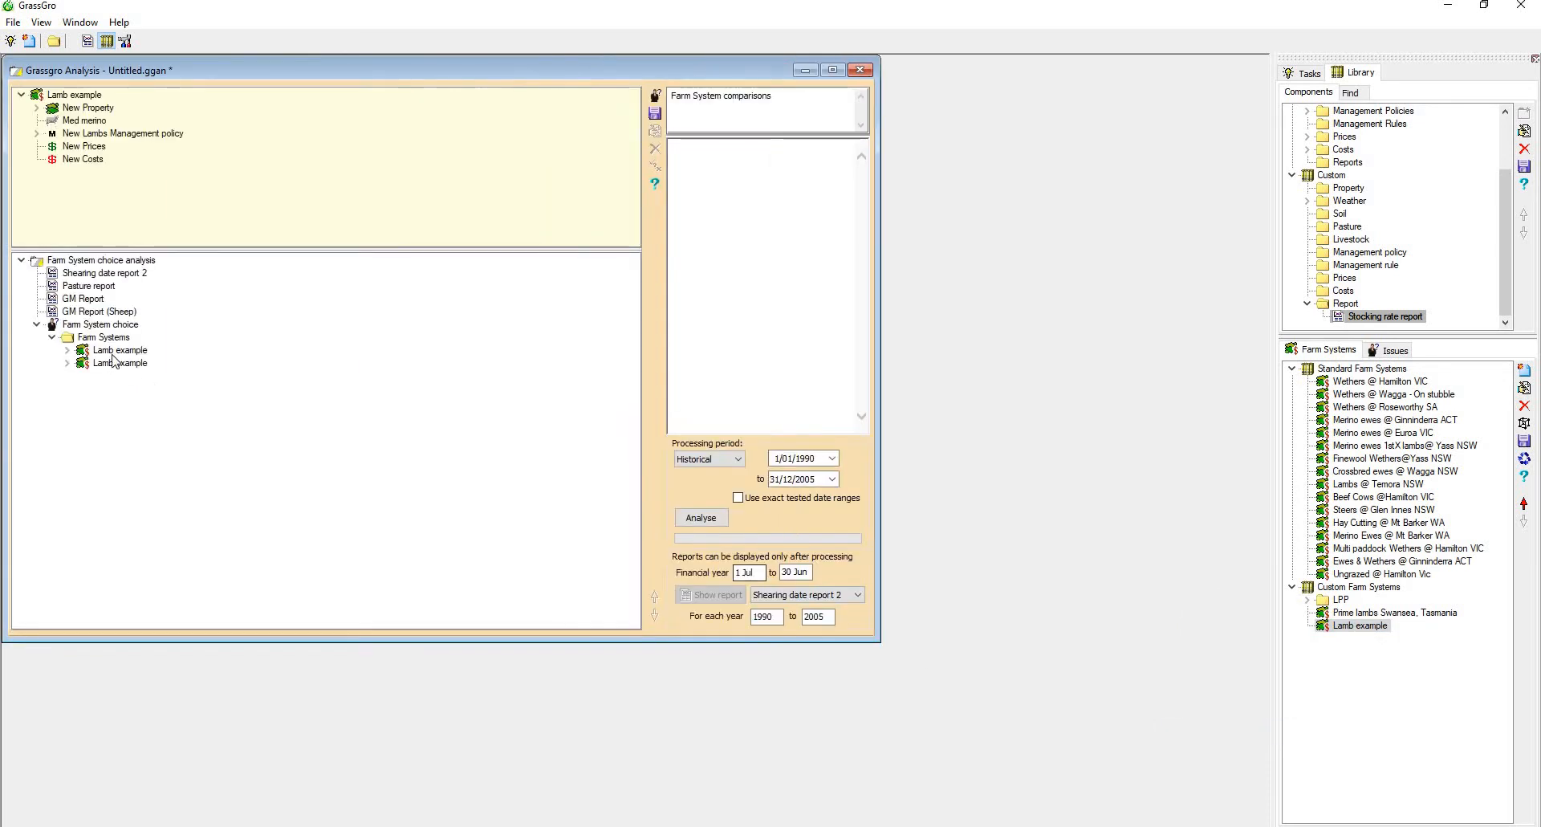
Add two more copies of Lamb example to the Farm Systems group of the analysis
right_click(113, 346)
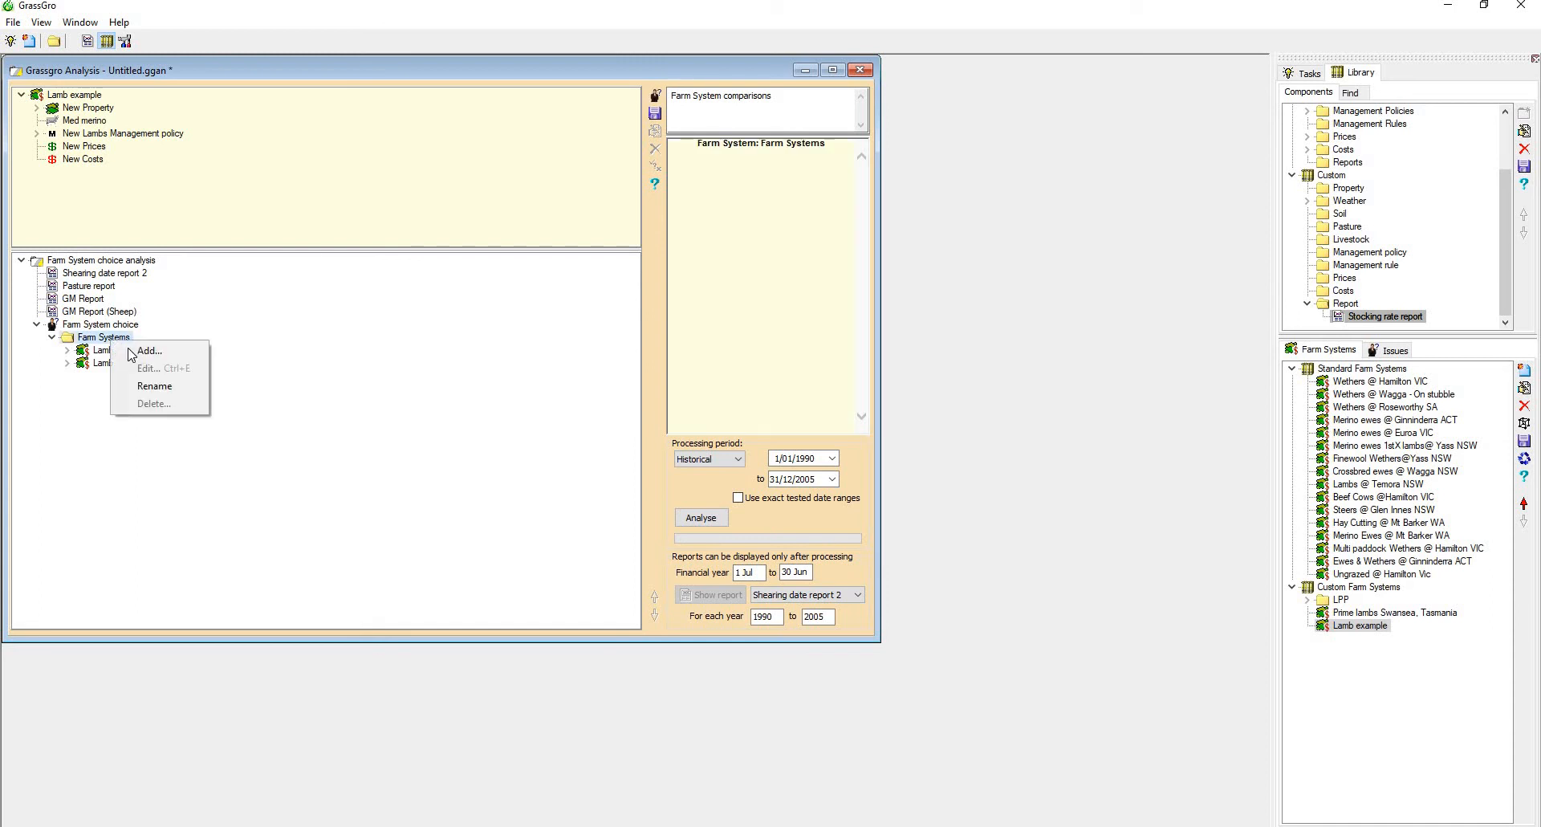
left_click(133, 350)
right_click(137, 352)
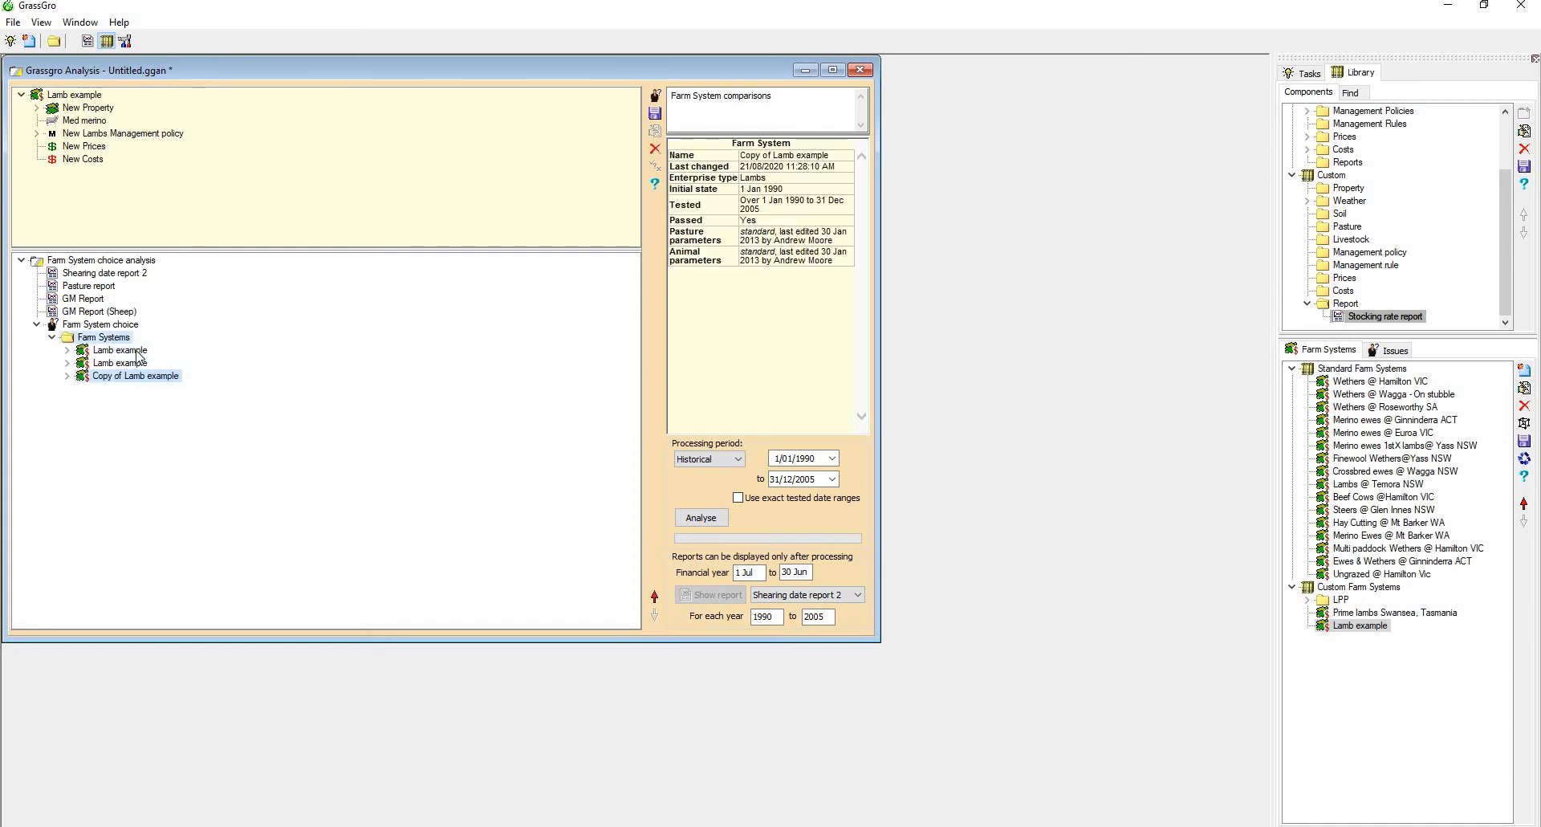
left_click(138, 355)
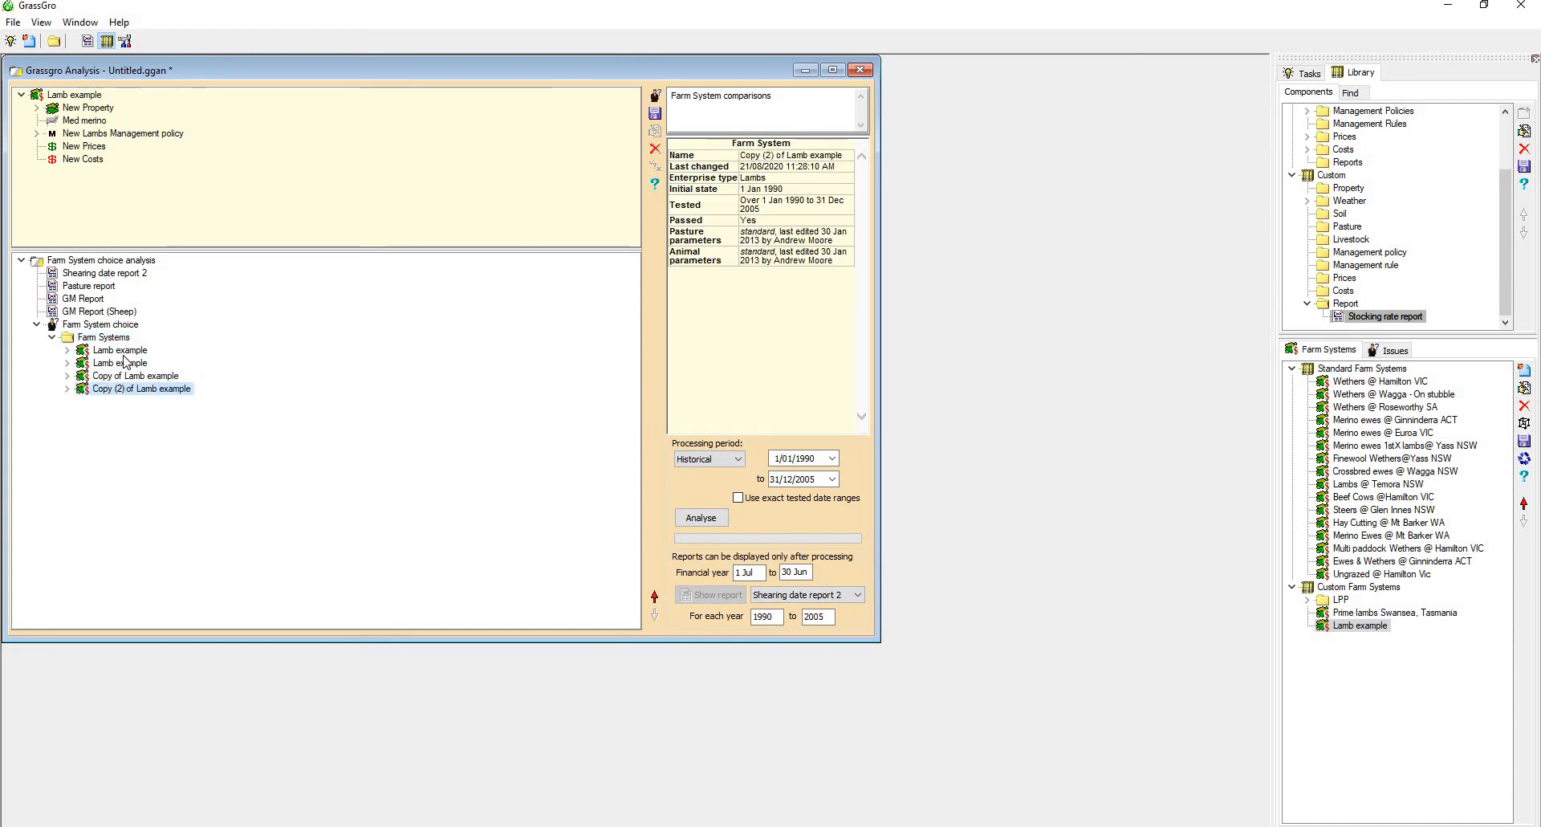
Review the Perennial ryegrass-sub clover pasture settings in Paddock 1 of the first Lamb example farm system
left_click(89, 349)
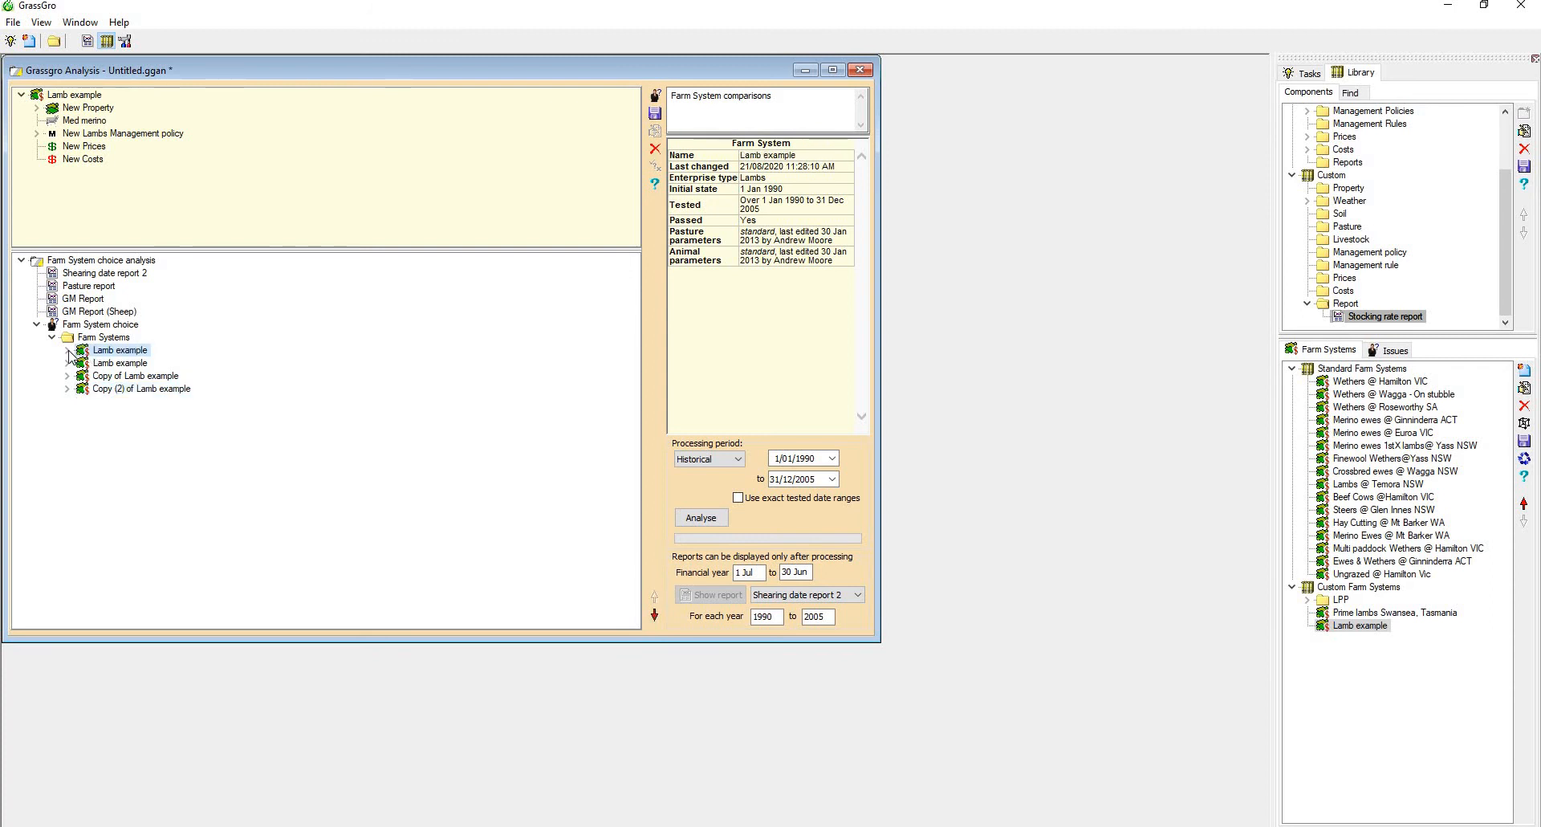
left_click(67, 350)
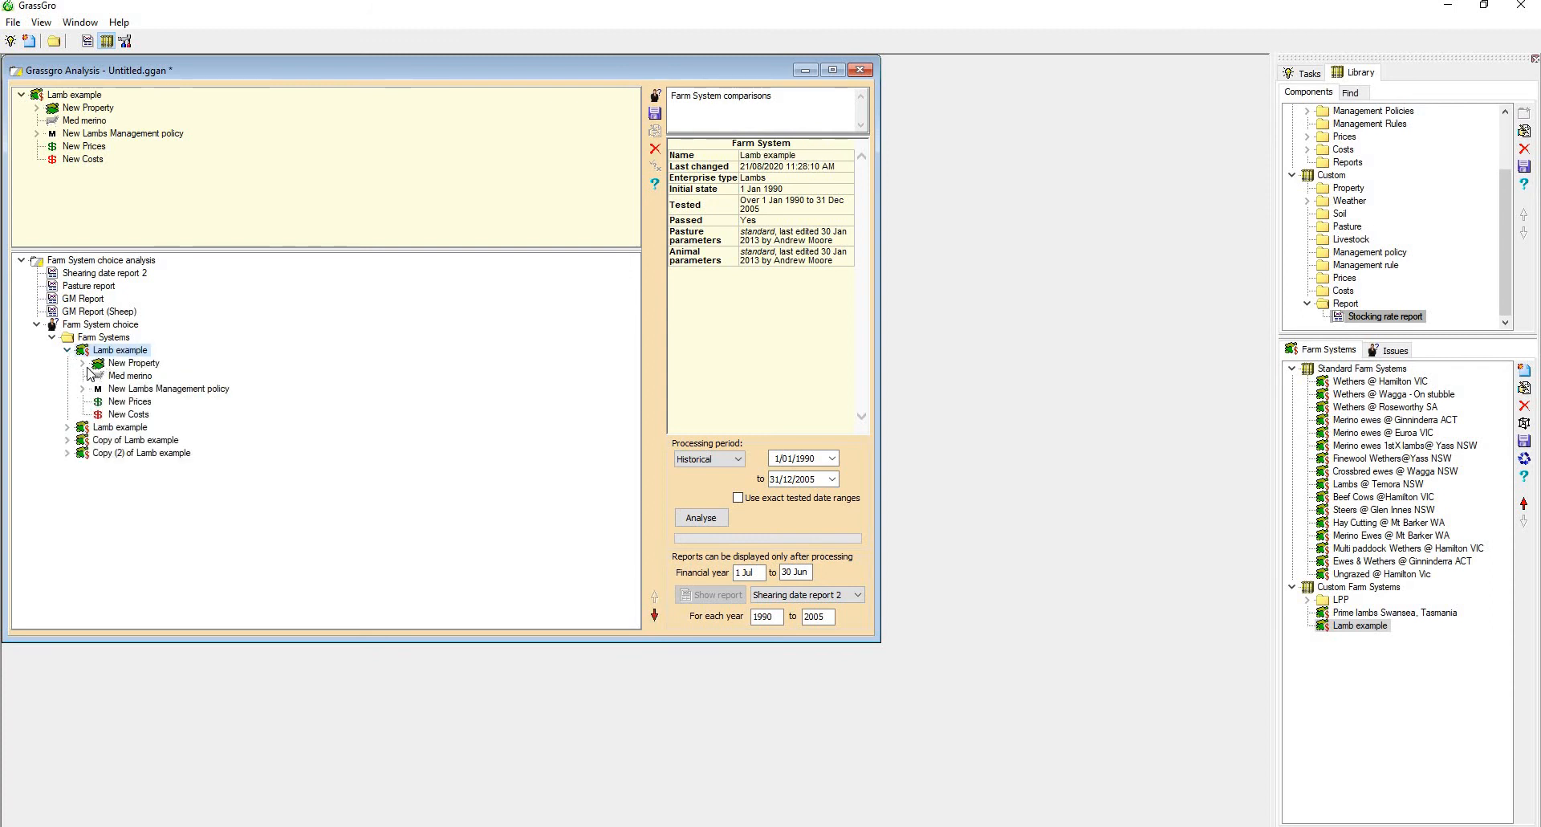
left_click(83, 363)
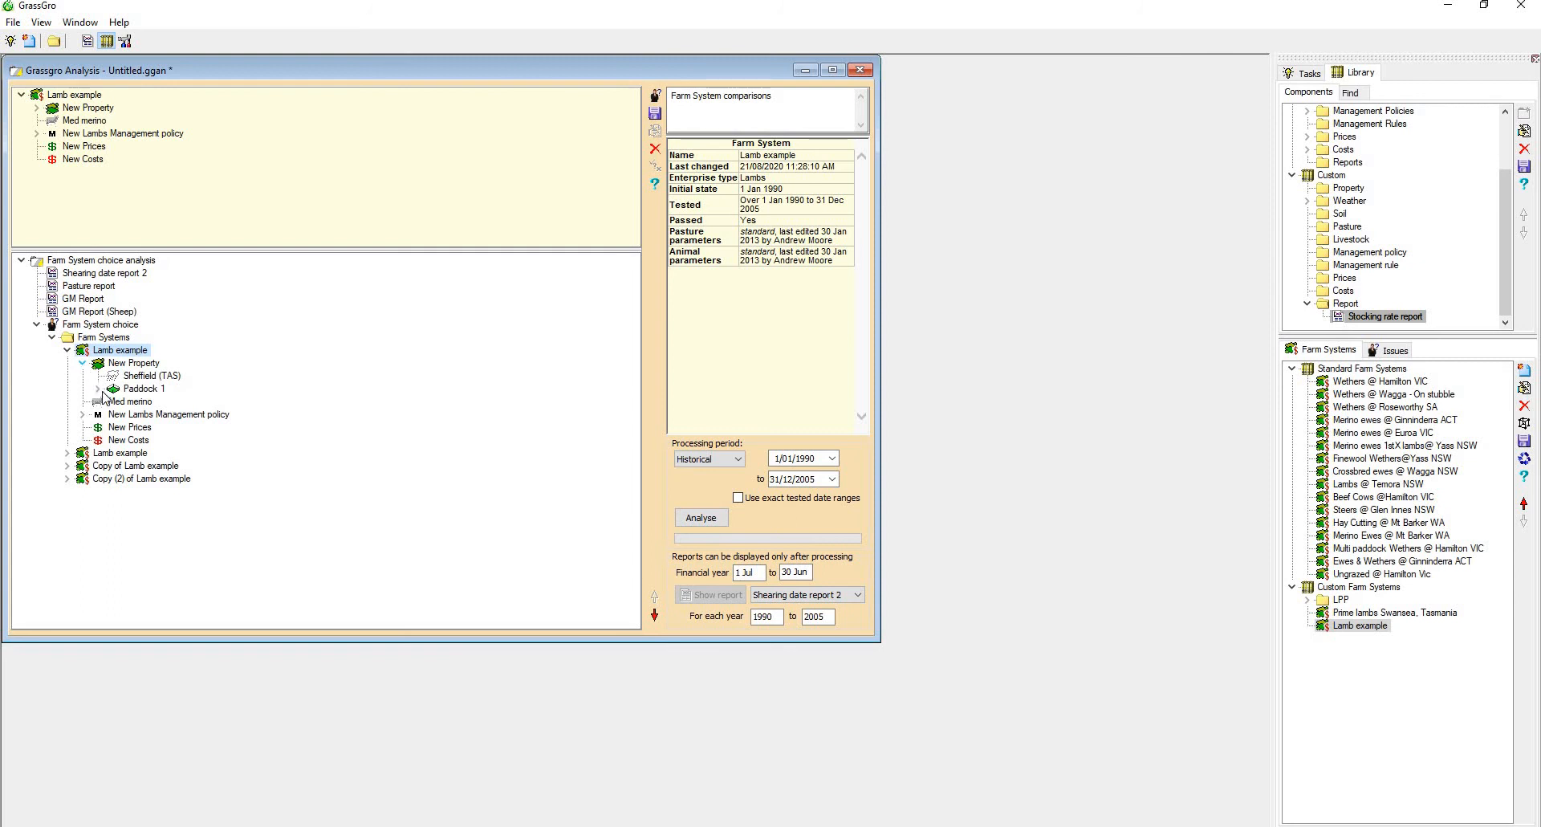
left_click(98, 389)
left_click(130, 415)
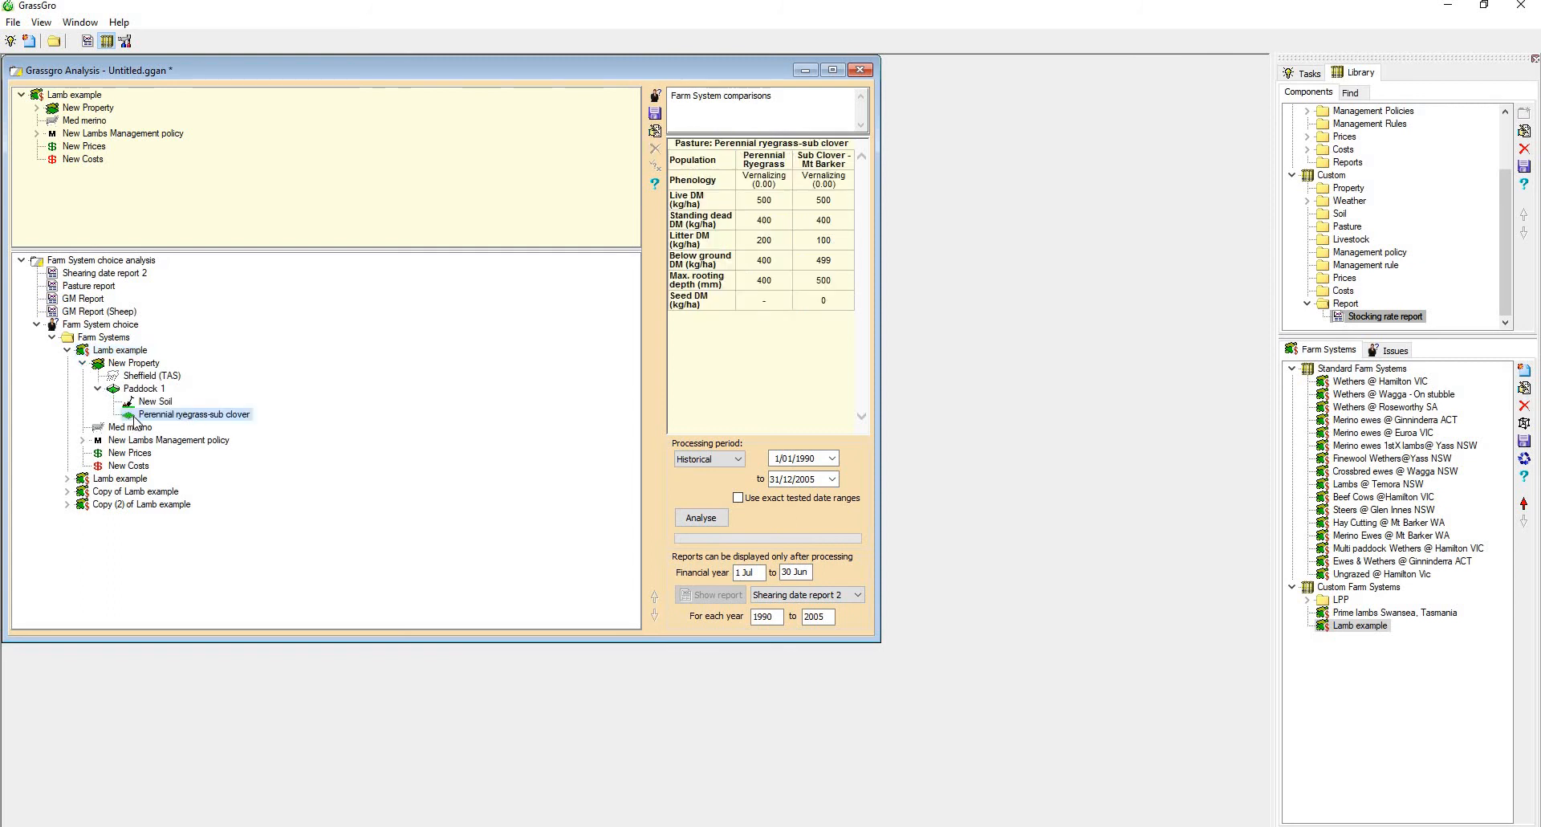
double_click(134, 414)
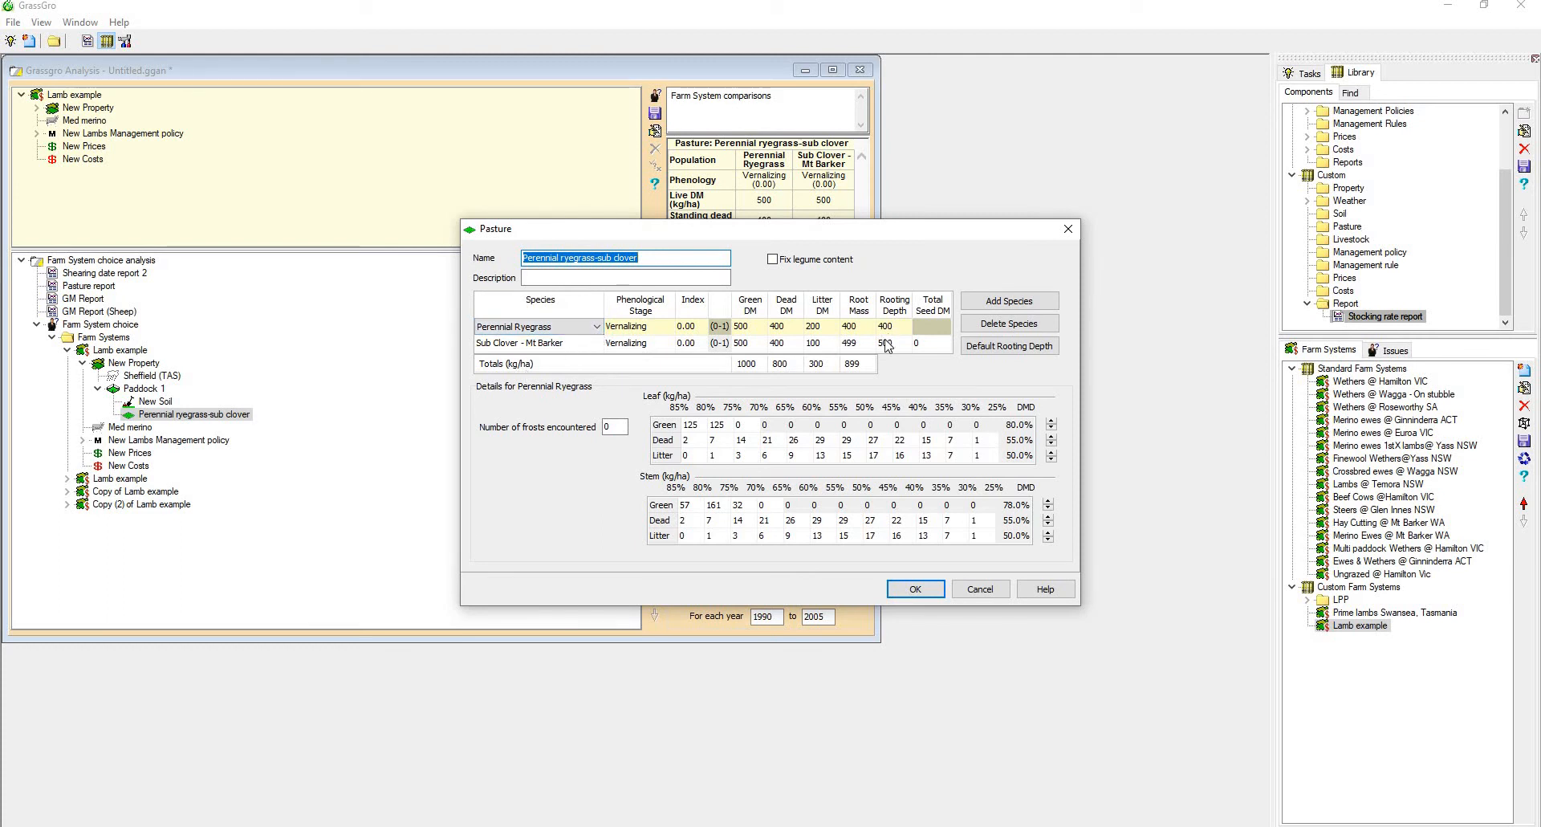
left_click(919, 593)
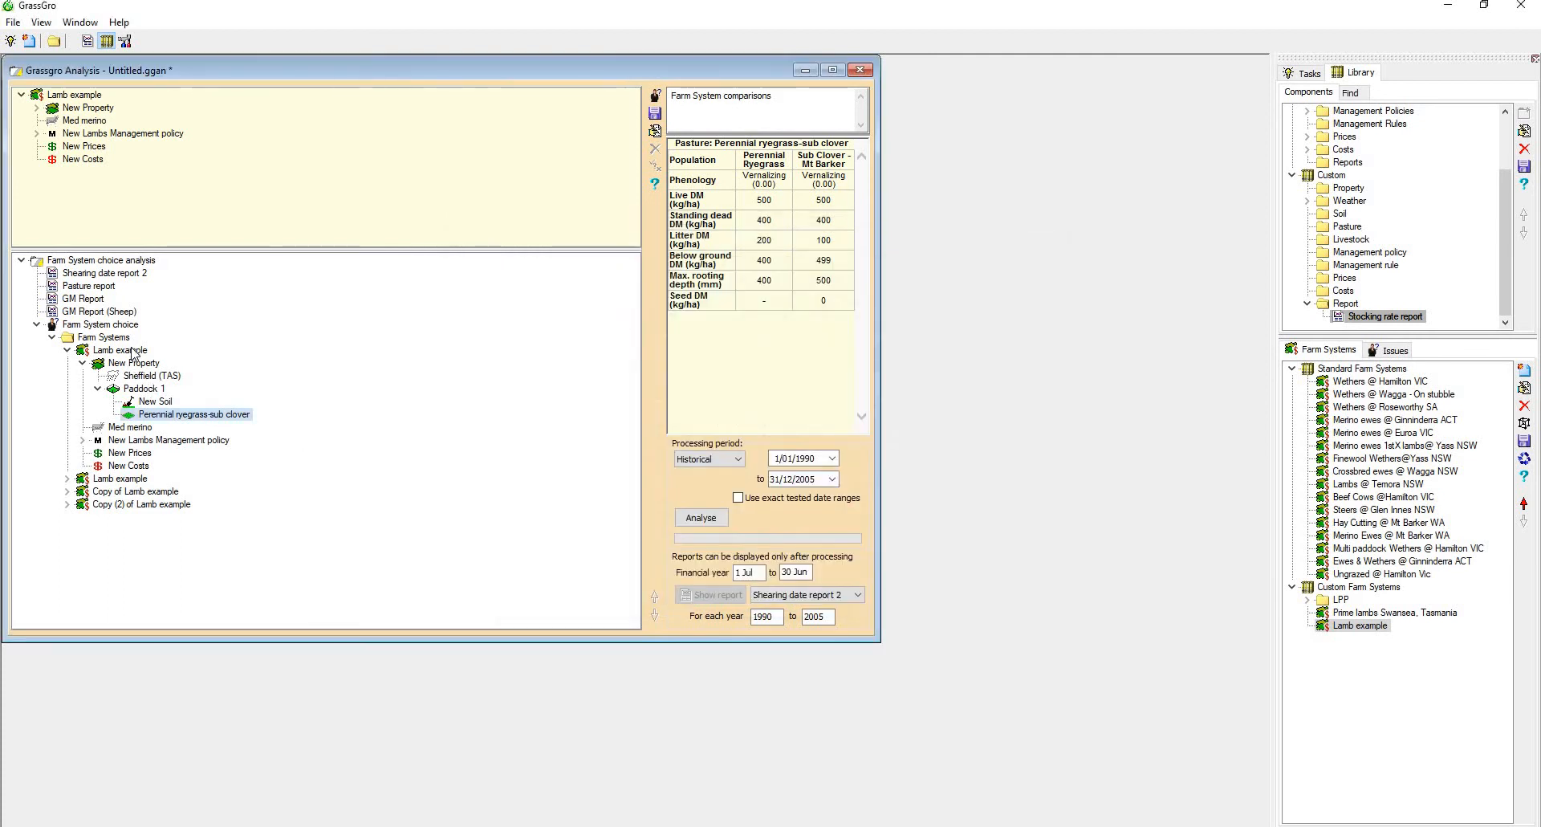
Rename the first Lamb example farm system in the analysis to "Control"
left_click(144, 351)
key("F2")
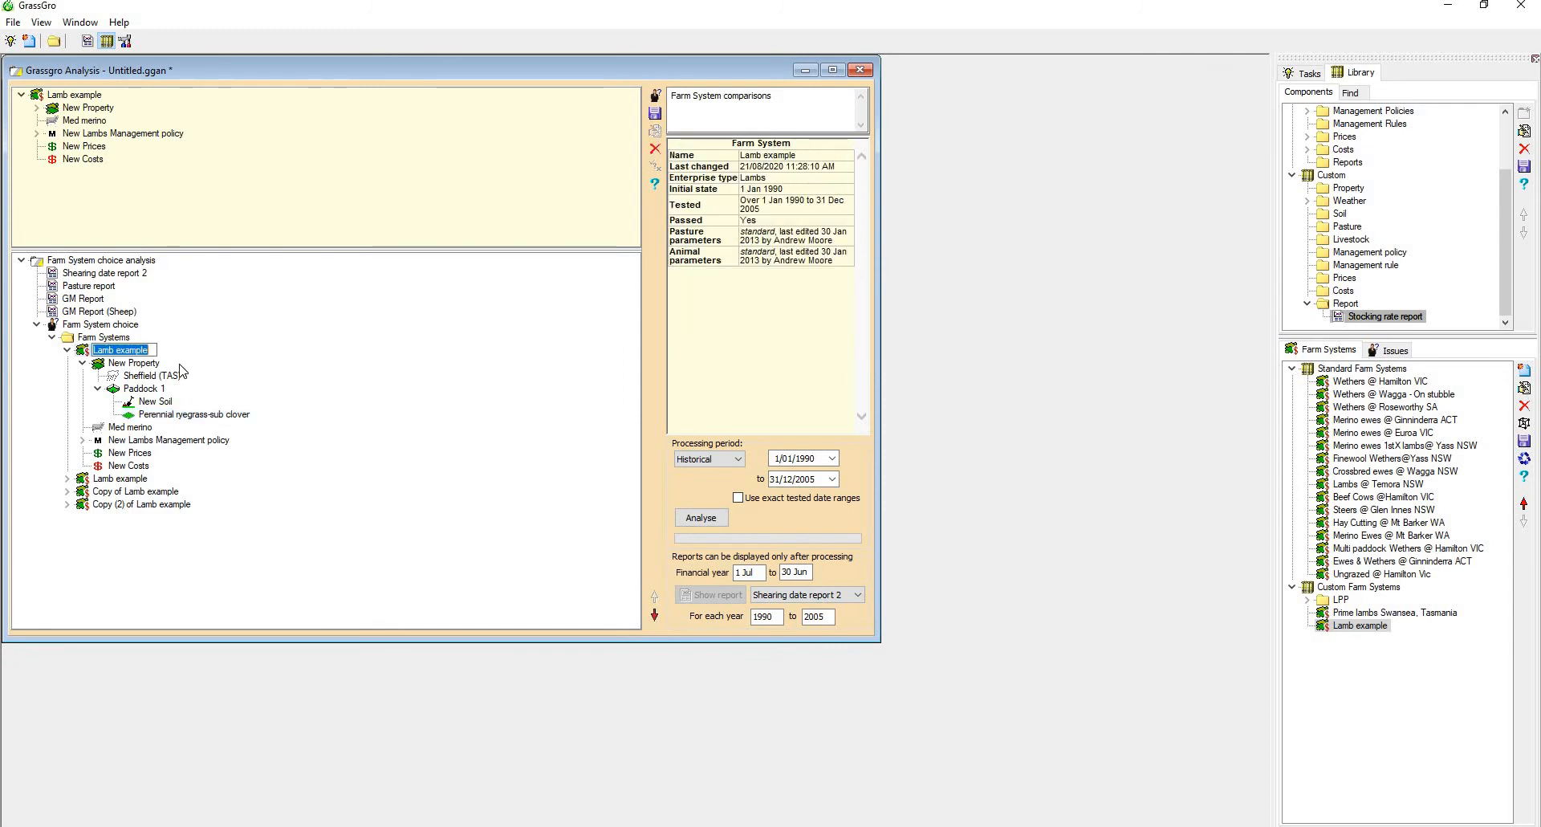
type("Control")
key("Return")
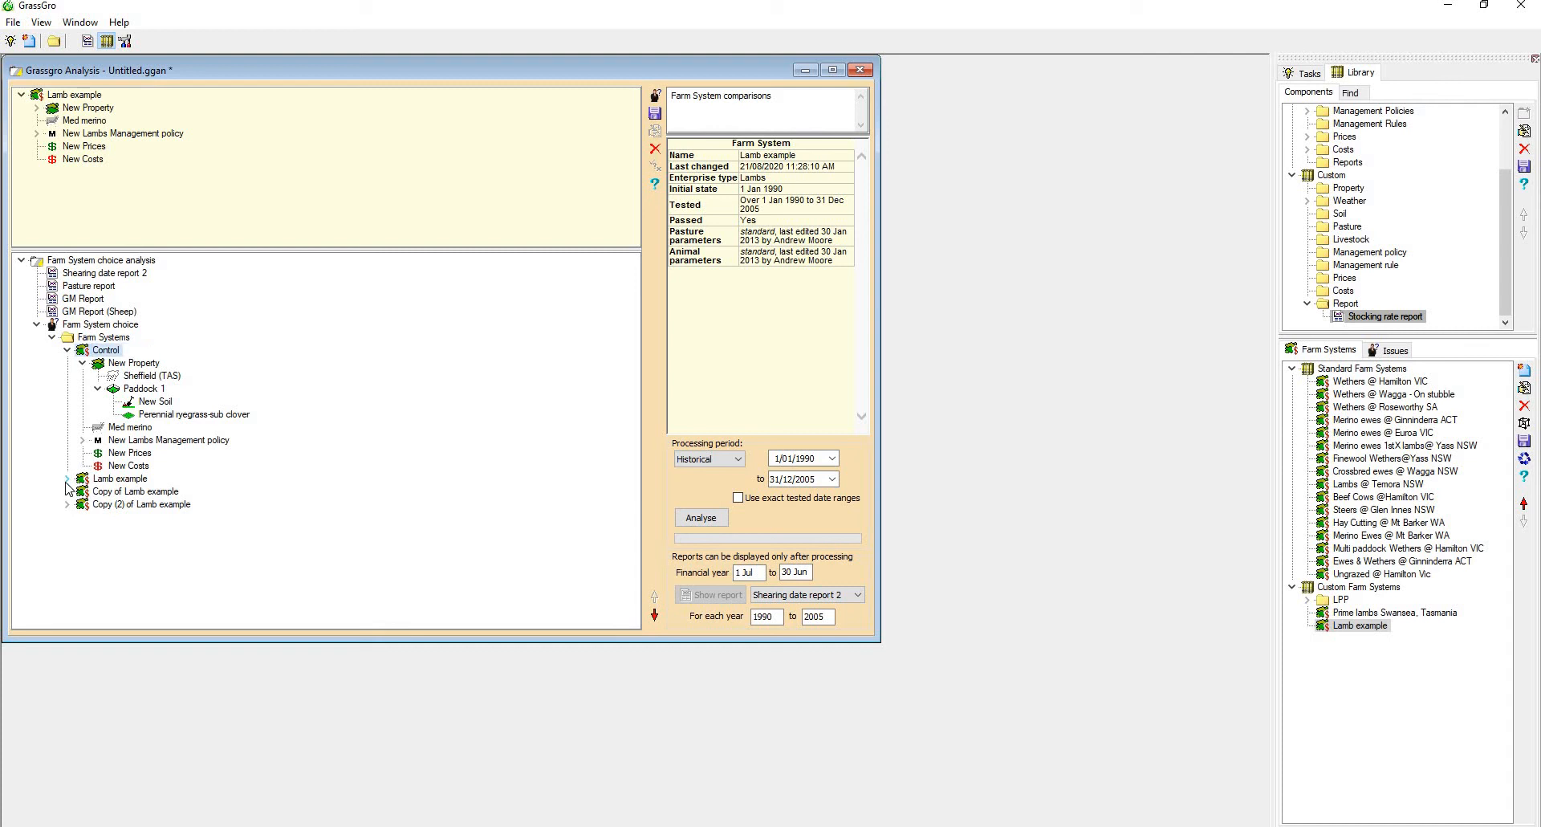
Set the Perennial Ryegrass rooting depth to 600 in the Paddock 1 pasture of the Lamb example system below Control
left_click(67, 479)
left_click(84, 491)
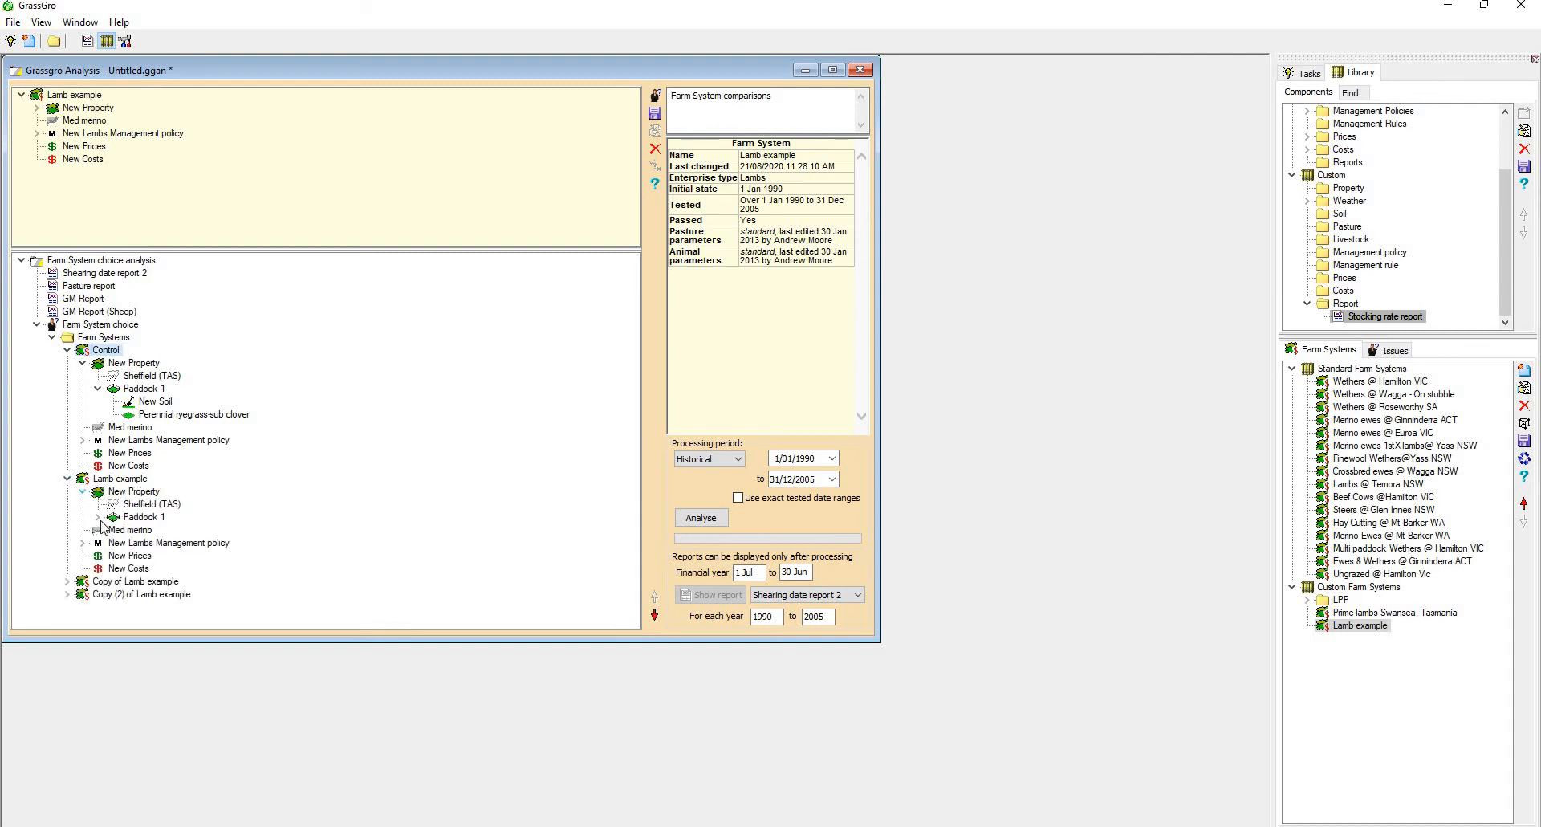
left_click(148, 543)
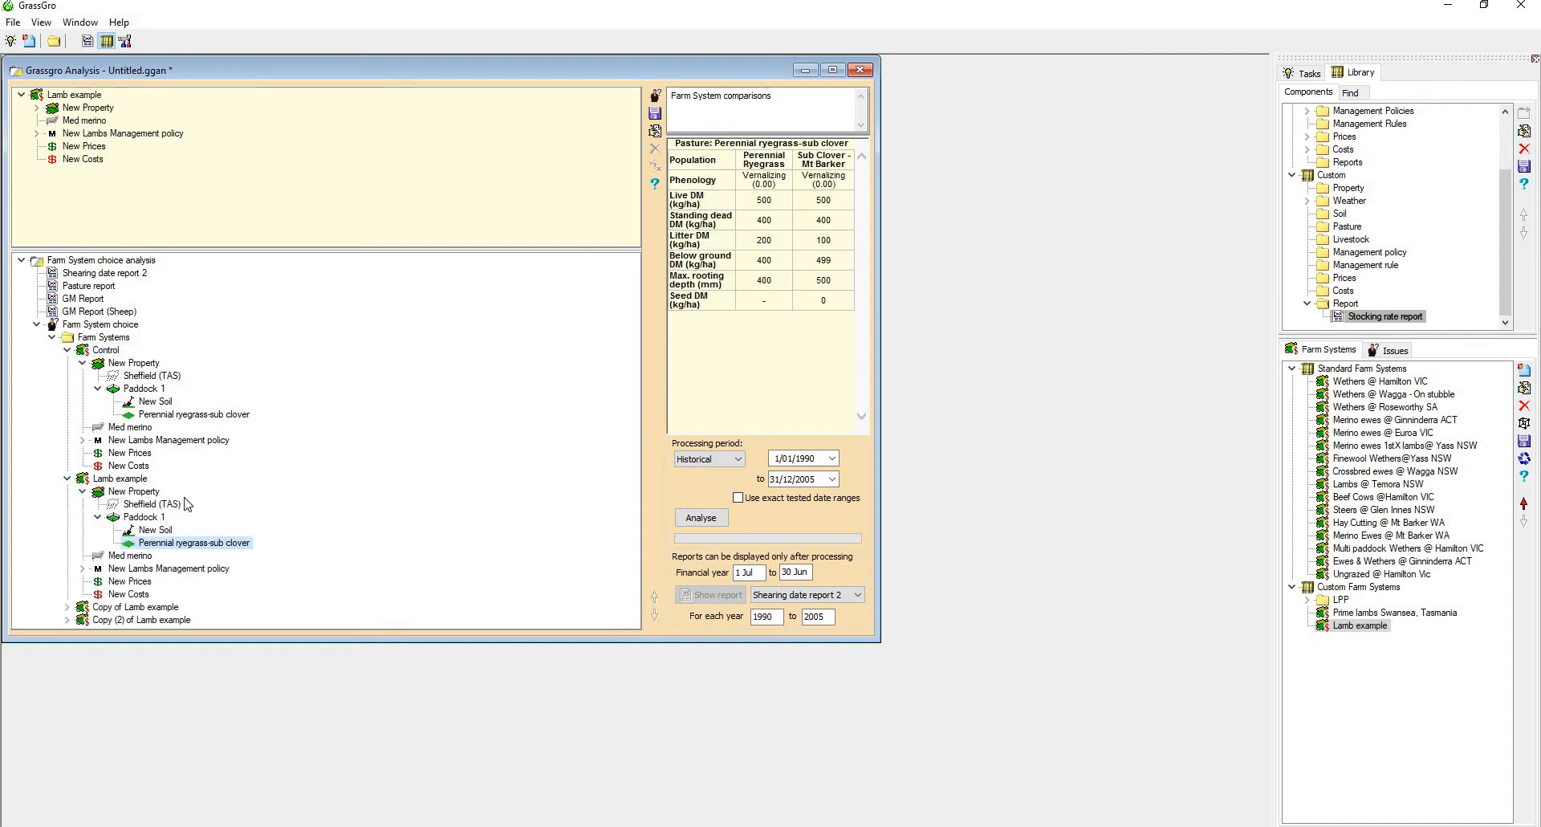
double_click(167, 545)
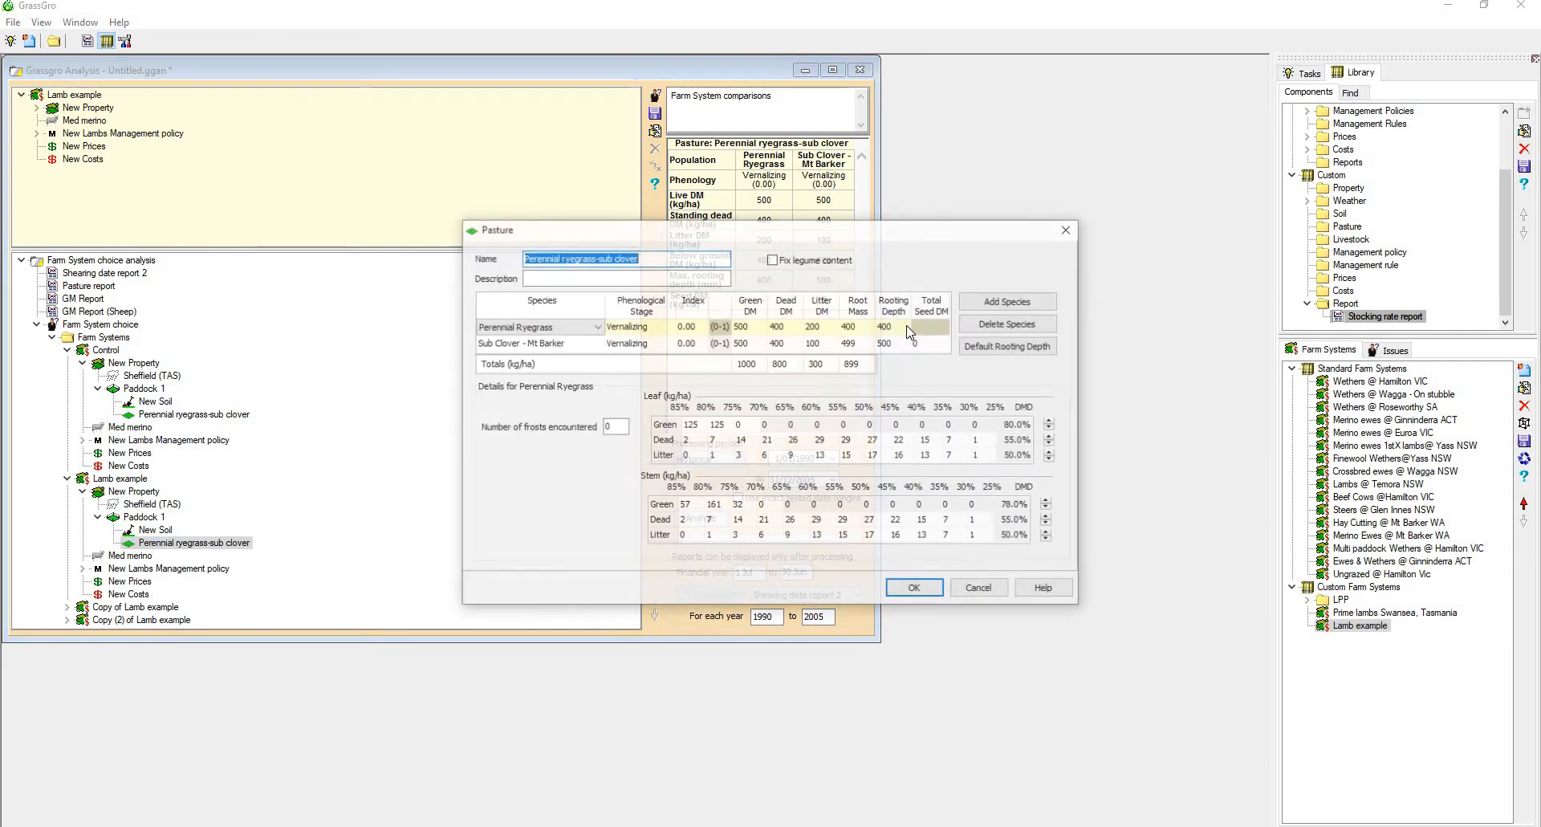
left_click(906, 326)
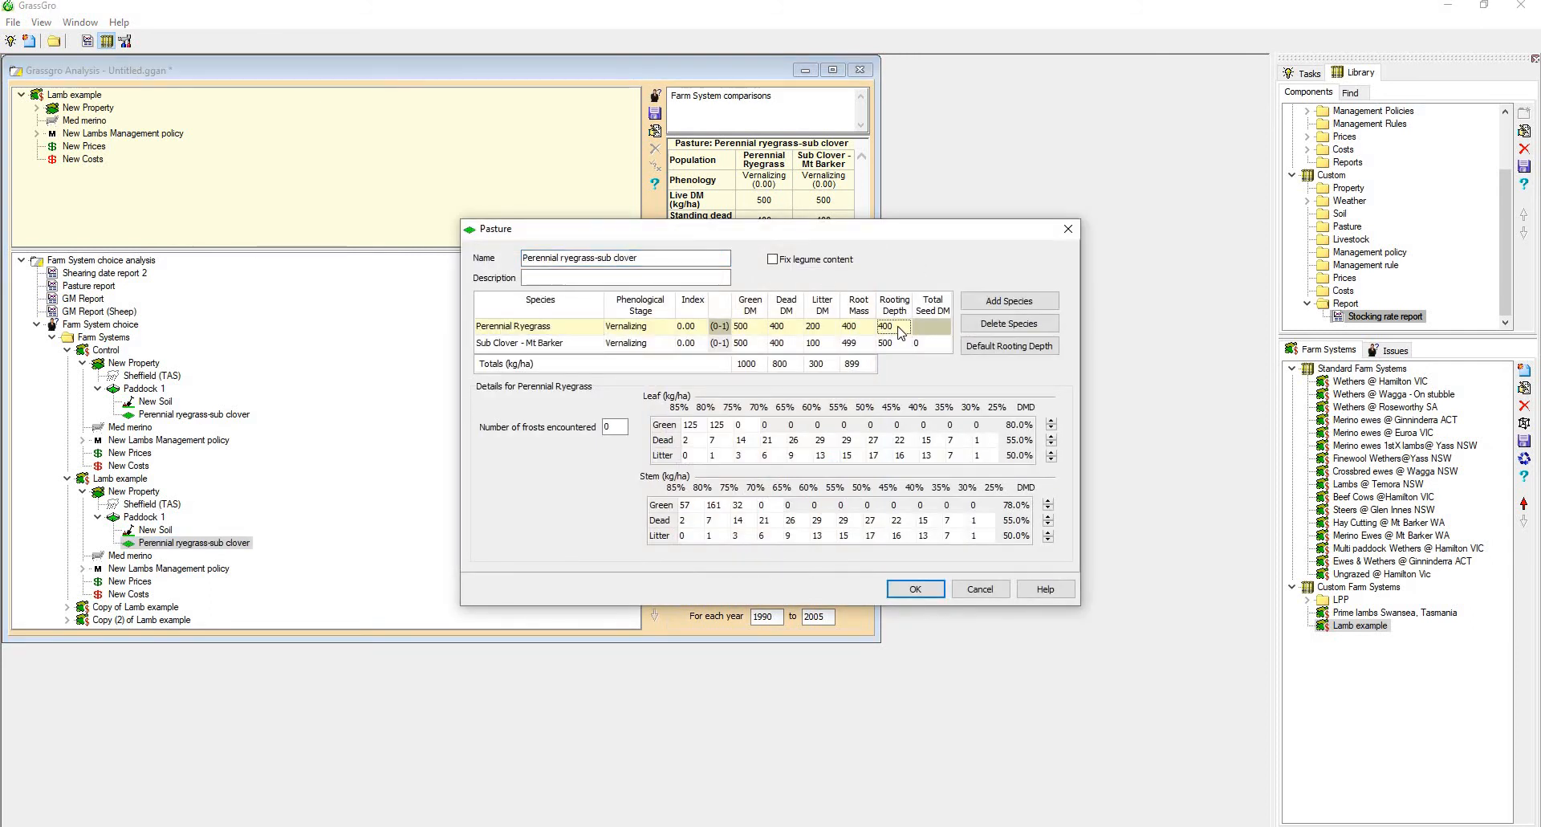
type("6")
left_click(932, 594)
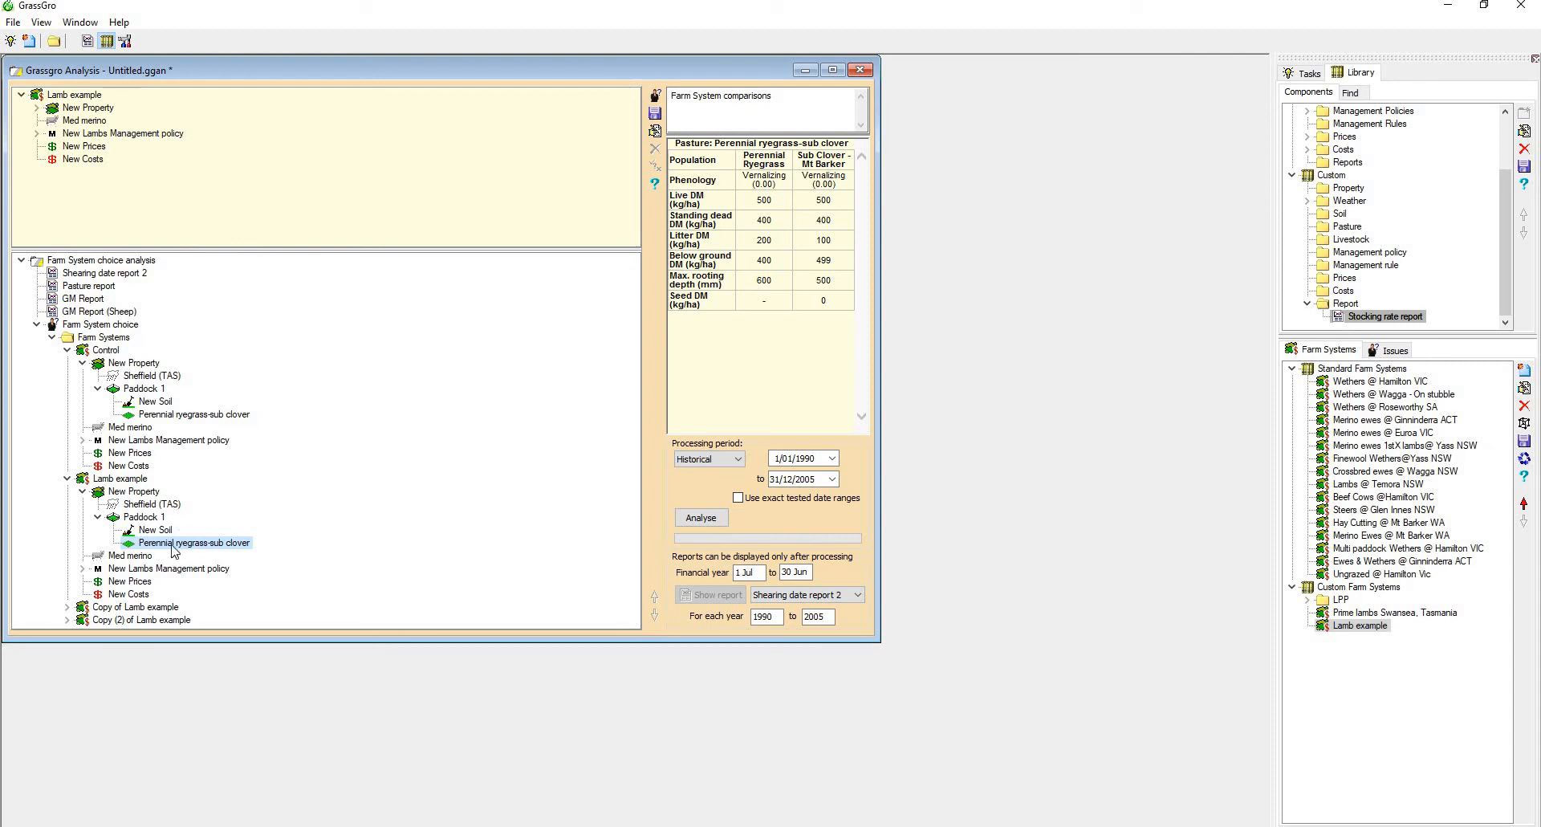
Inspect the 14/ha stocking rate rule in the Lamb example system's management policy and close it without changes
left_click(83, 568)
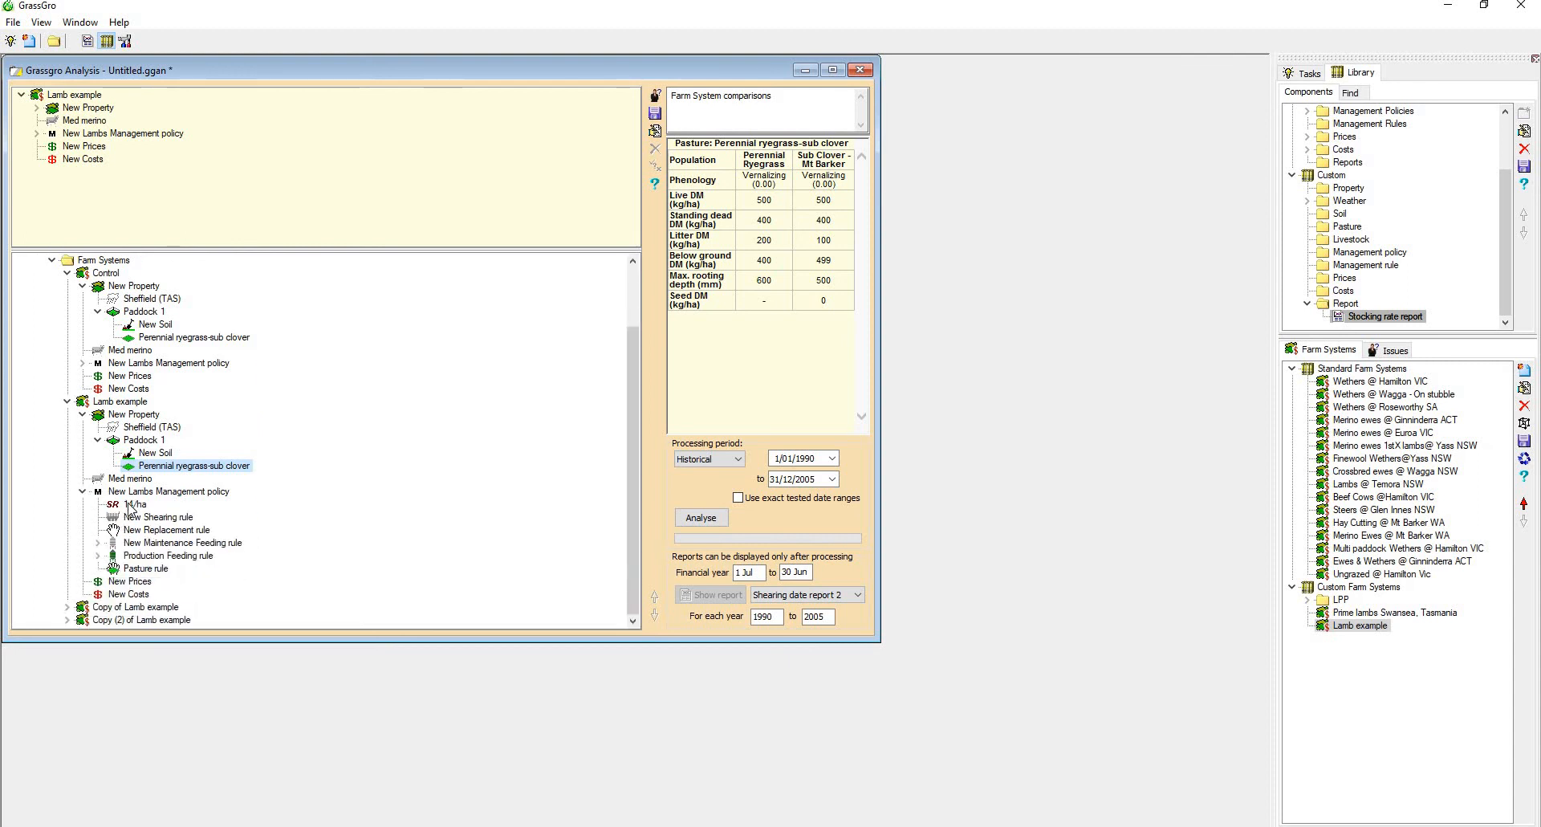
double_click(131, 504)
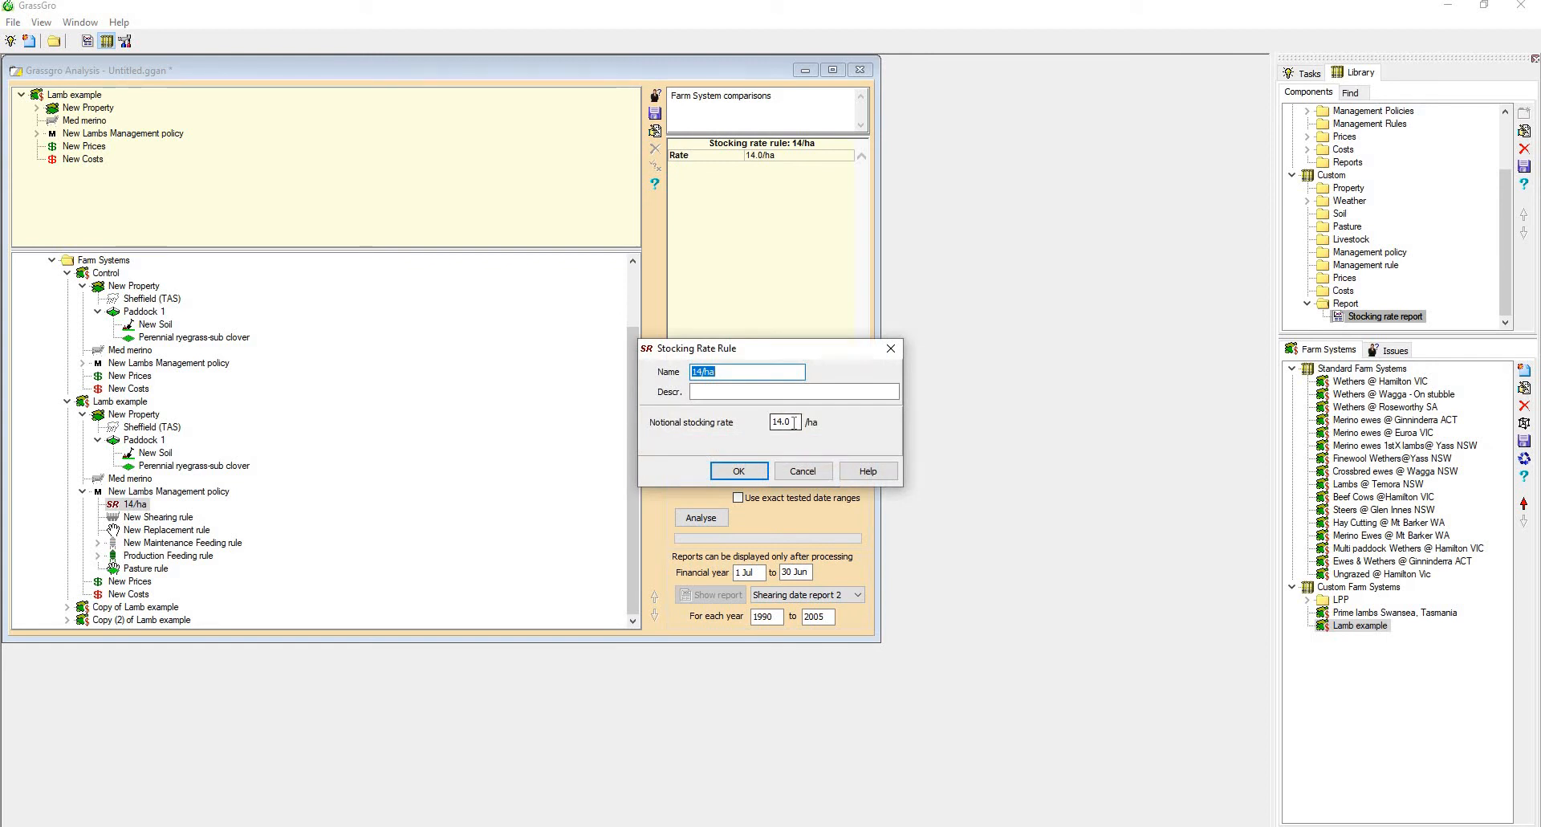
left_click_drag(794, 423, 719, 428)
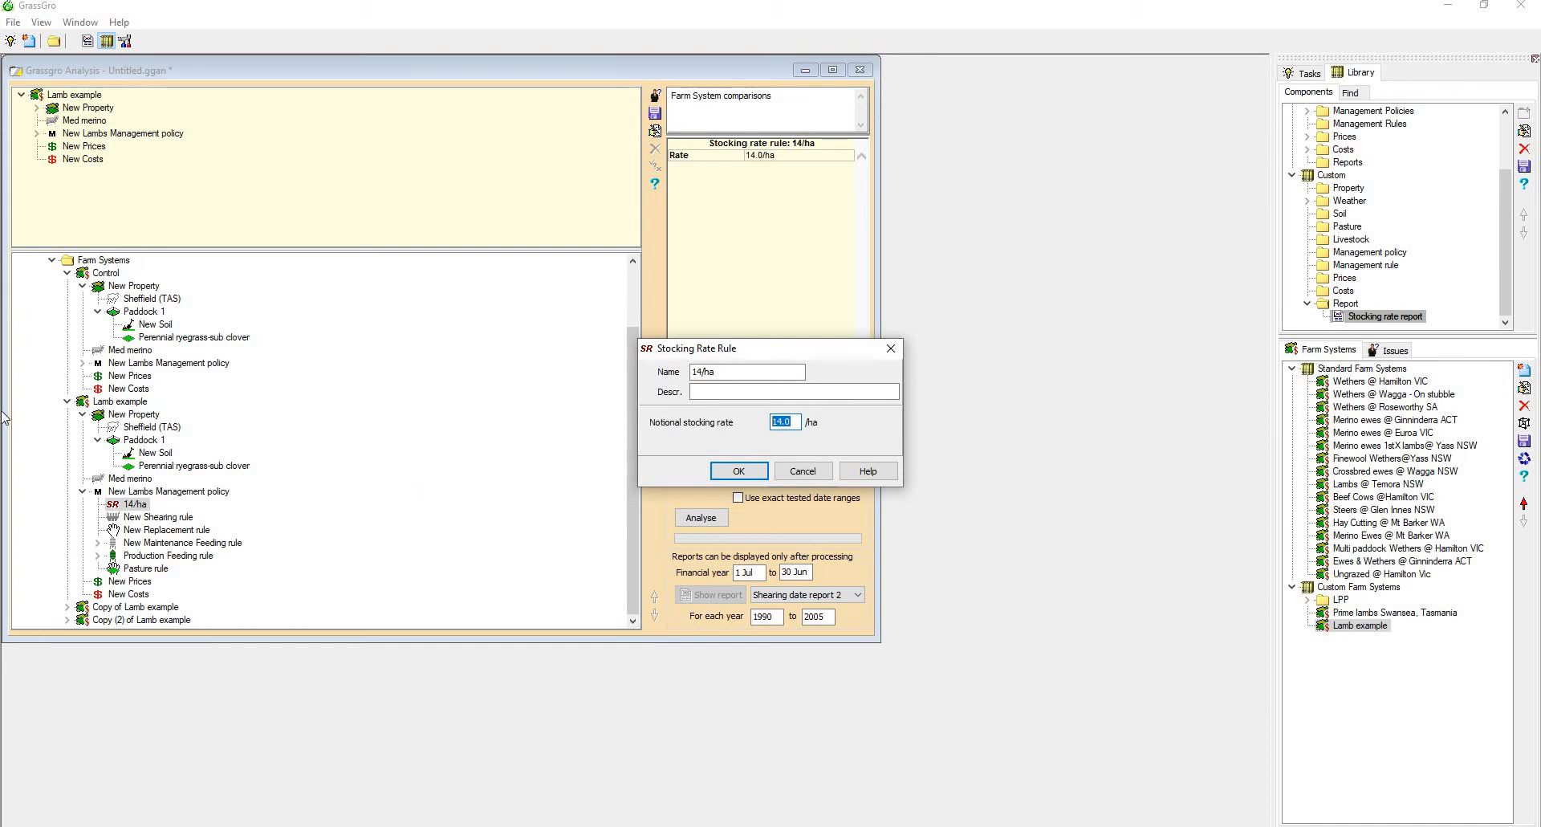
left_click(802, 471)
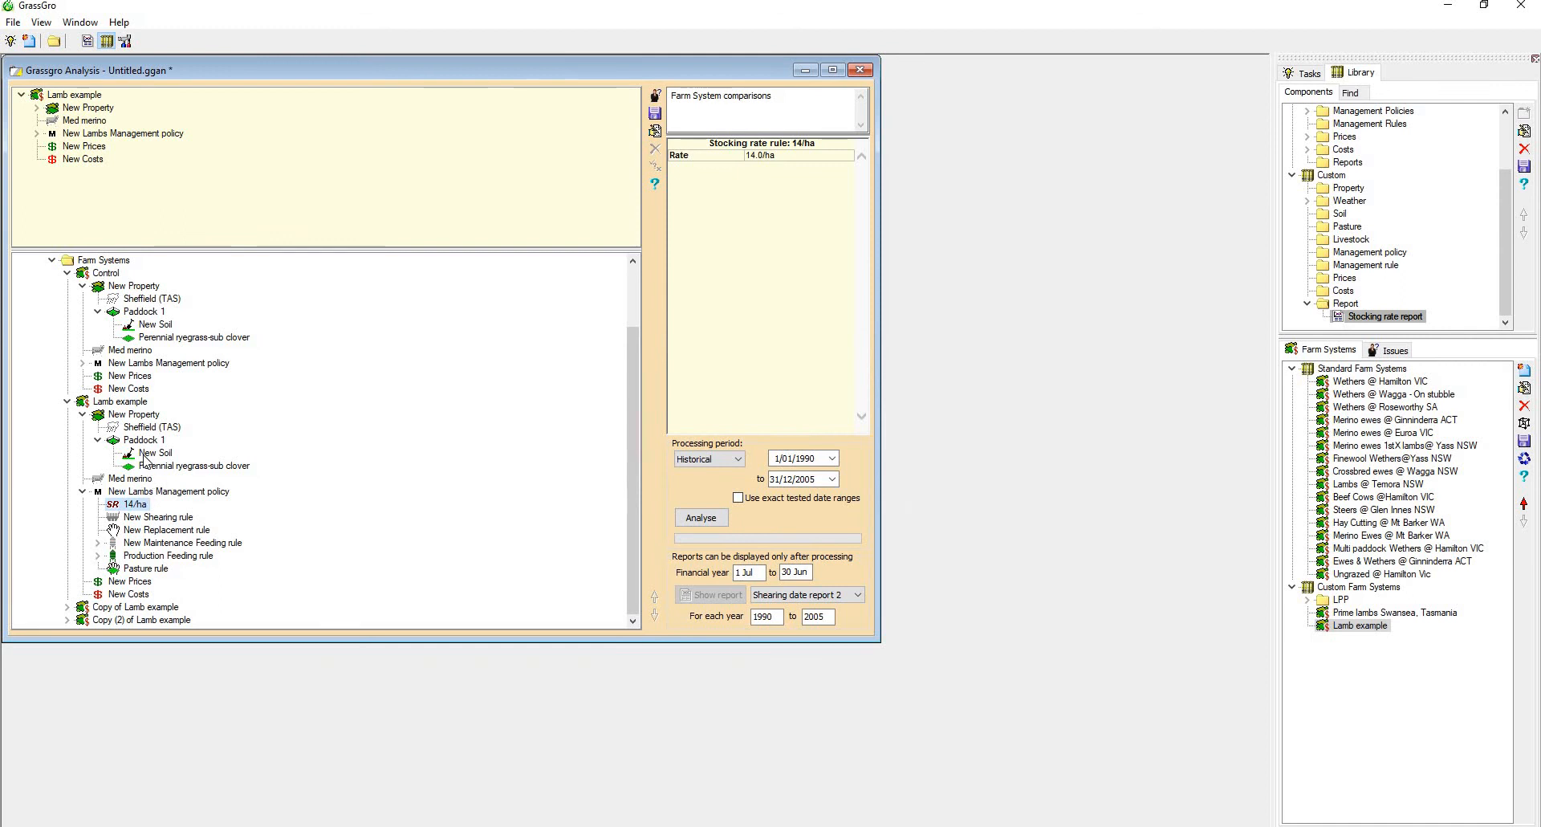
Rename the Lamb example farm system below Control to "Deeper roots"
left_click(132, 405)
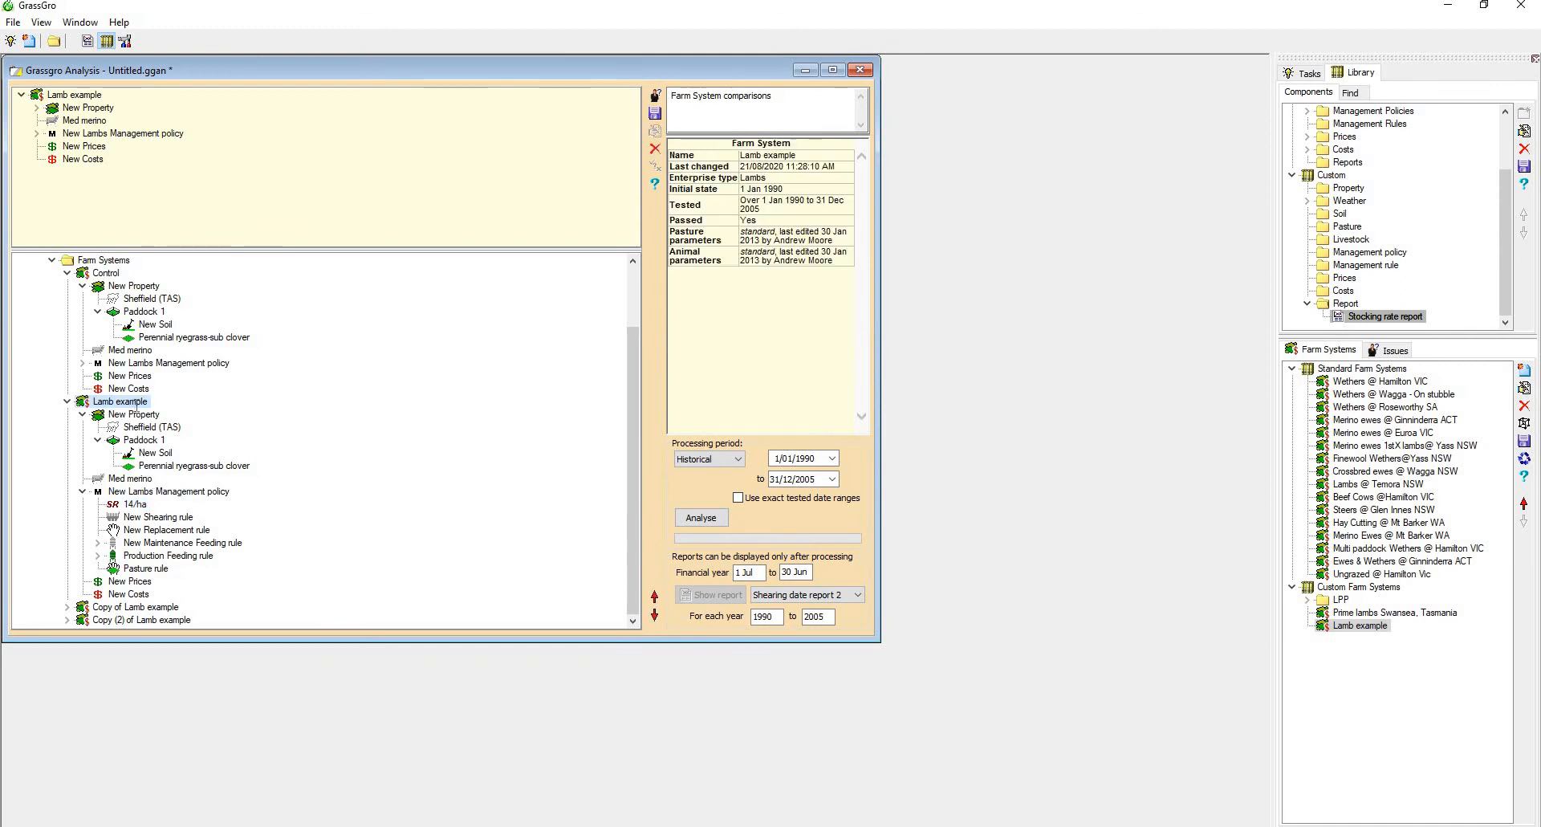
left_click(134, 405)
type("Deeper roots")
key("Return")
Set the Perennial Ryegrass rooting depth to 200 in the Paddock 1 pasture of Copy of Lamb example
left_click(68, 607)
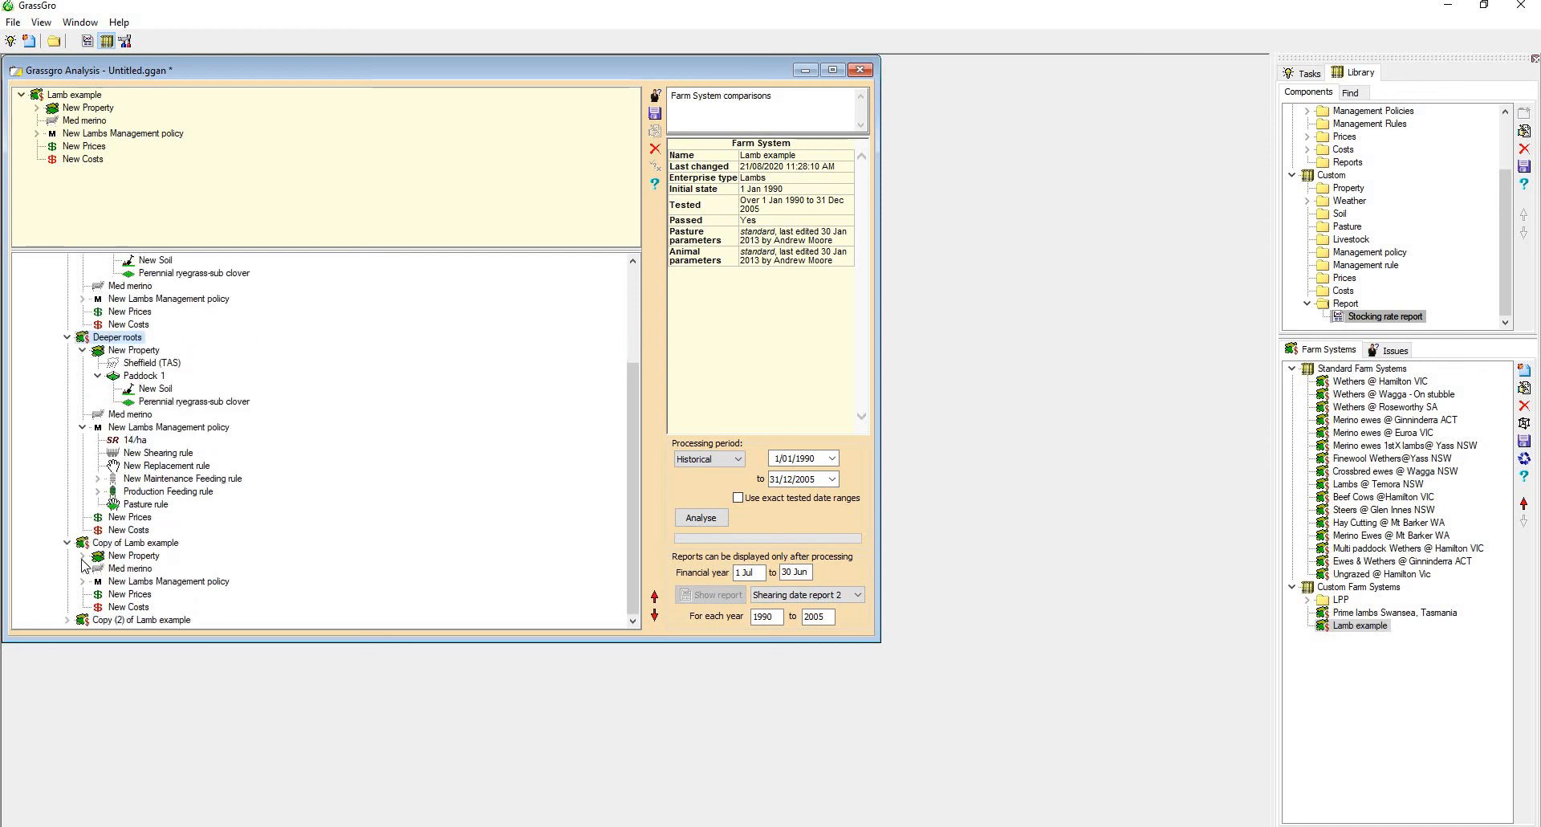
left_click(81, 556)
left_click(97, 581)
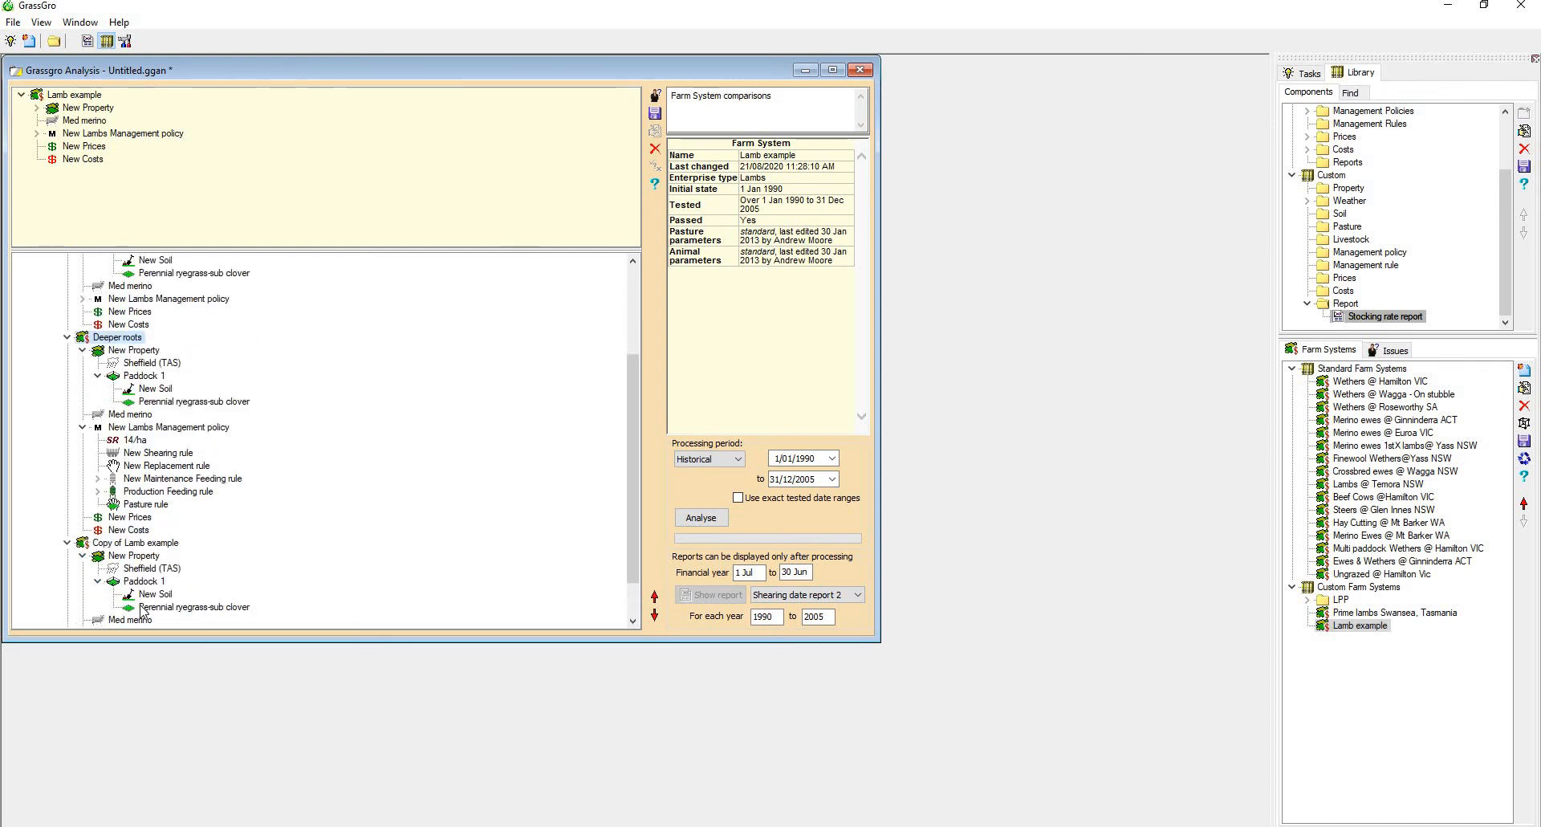
double_click(161, 607)
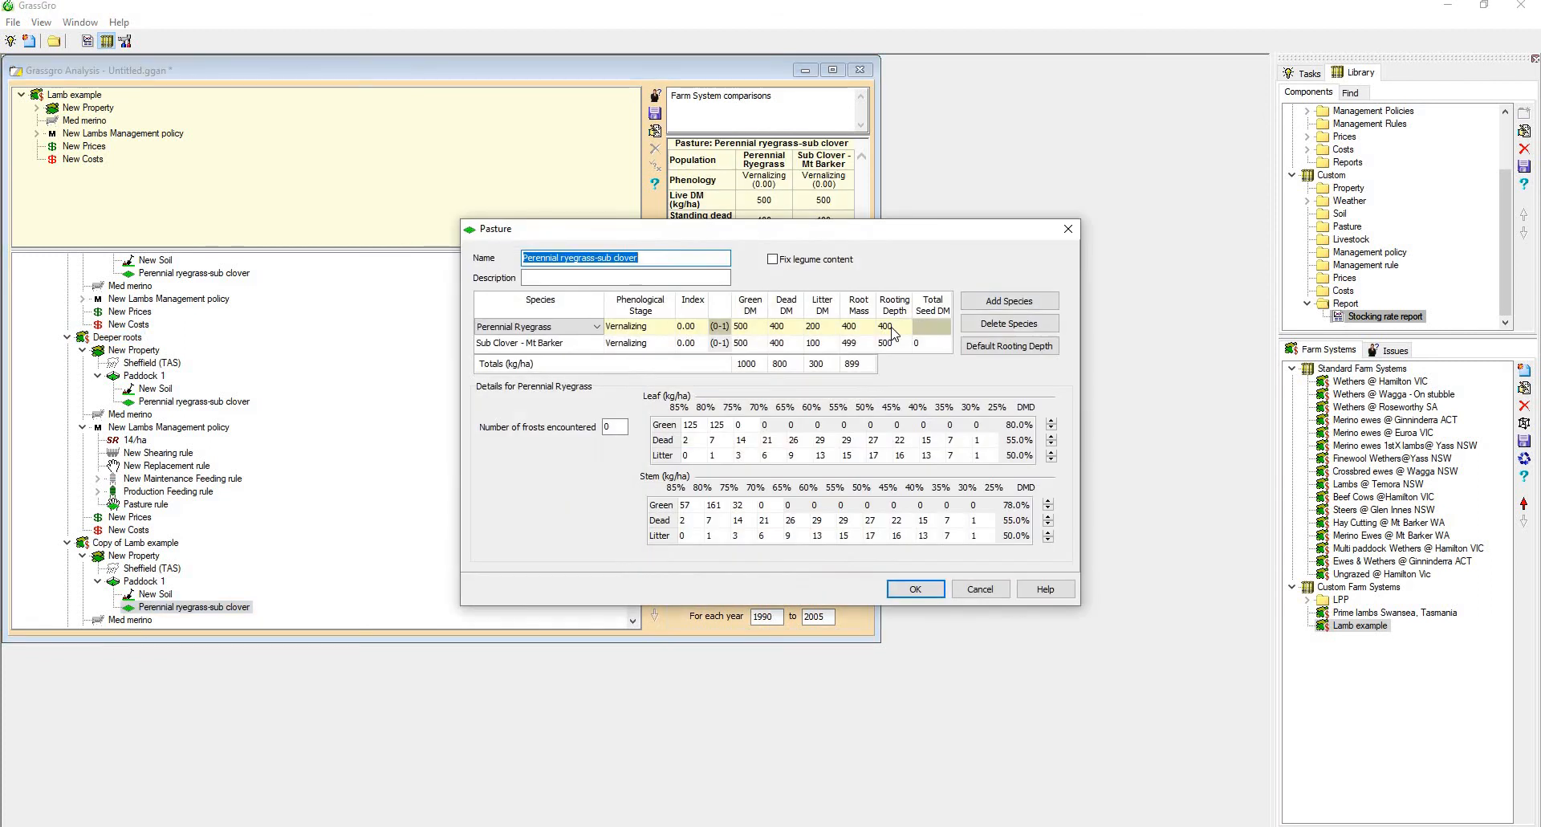
left_click(892, 328)
type("200")
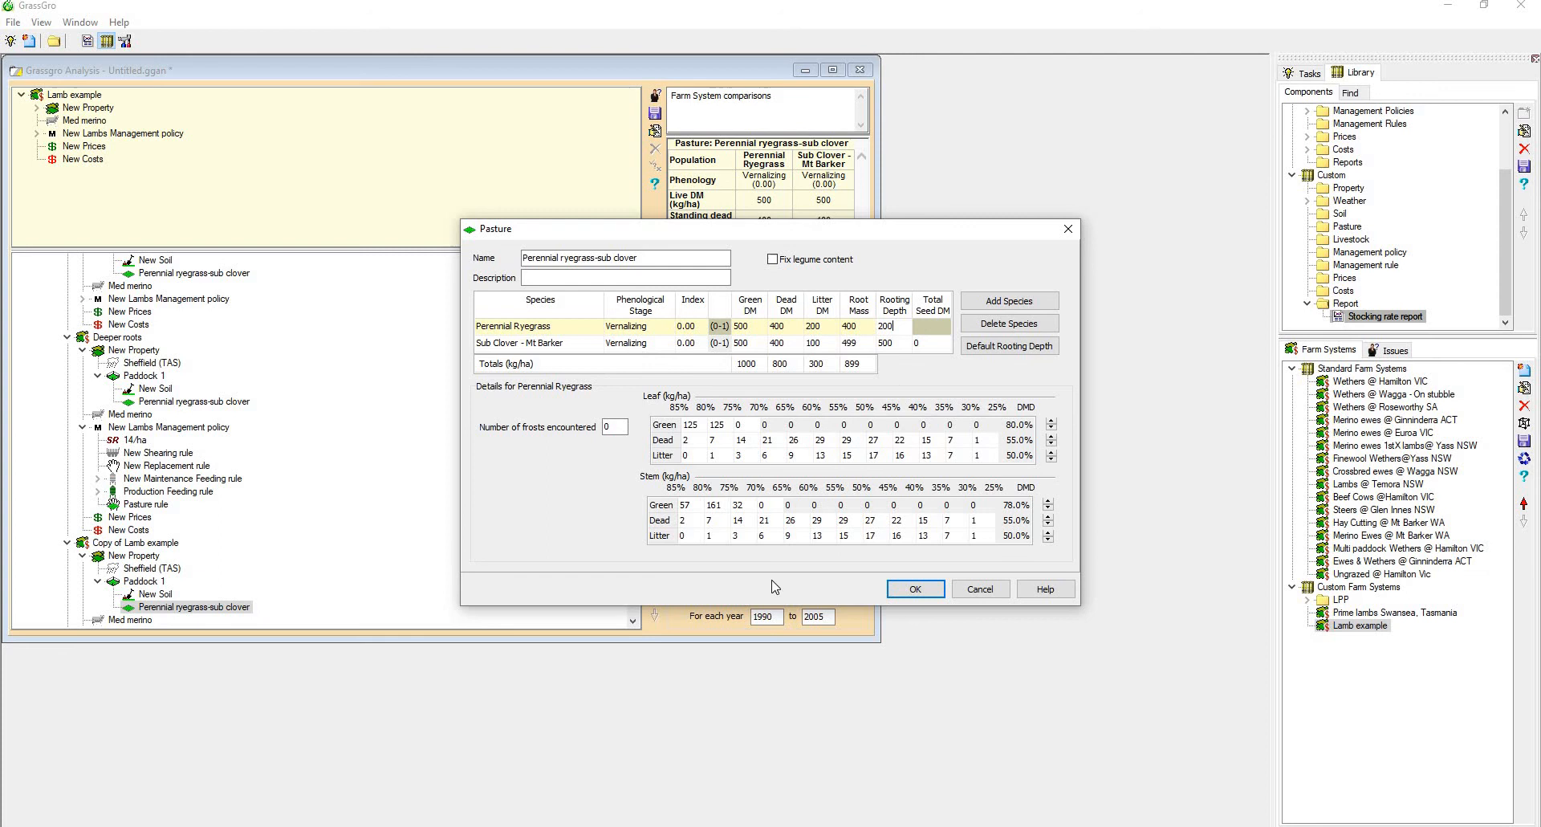
left_click(912, 586)
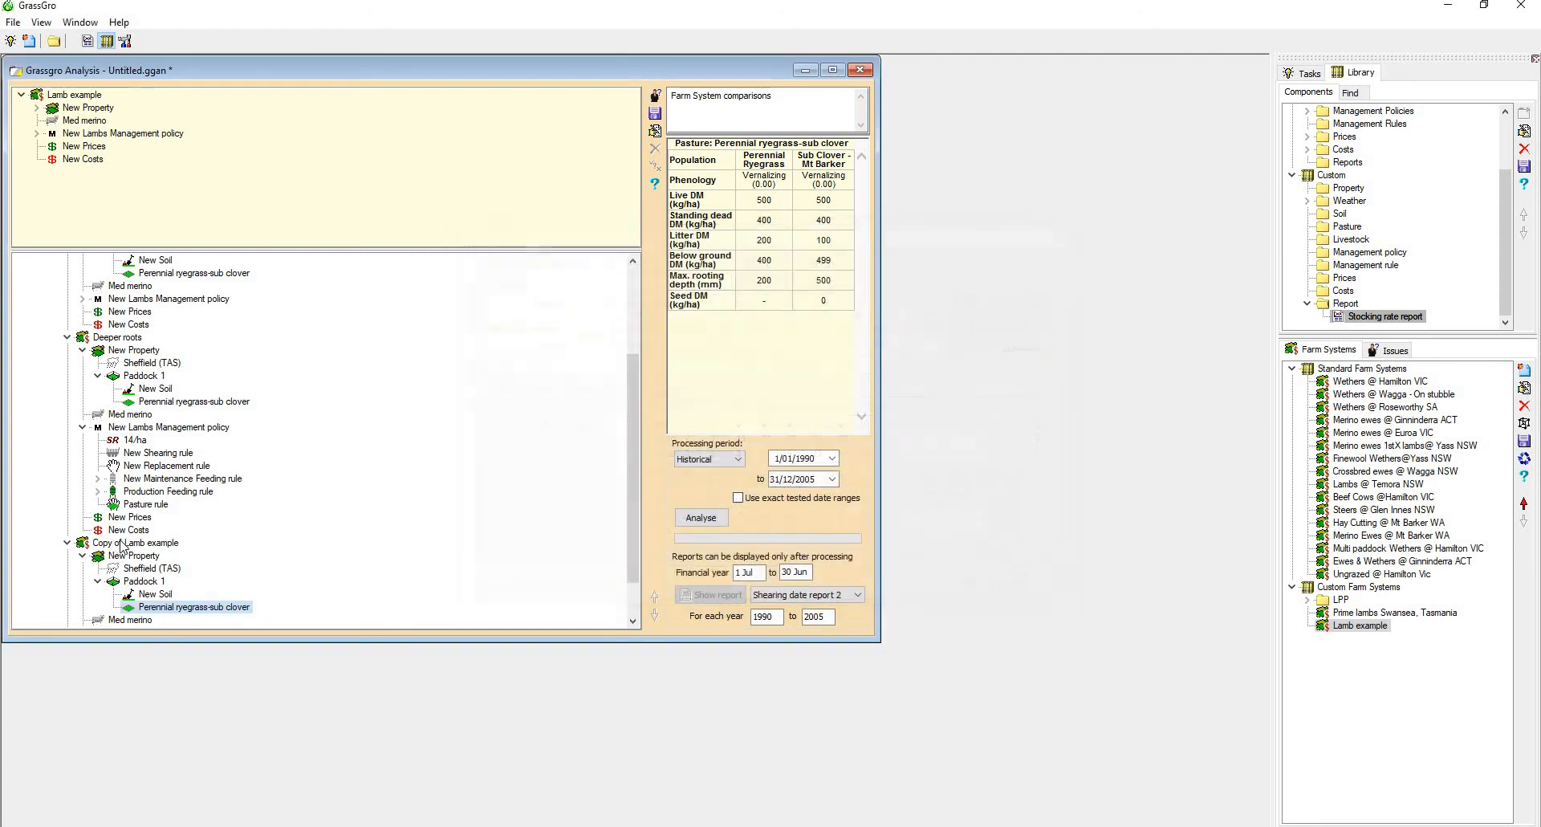
Rename the Copy of Lamb example farm system to "Shallower roots"
left_click(164, 544)
left_click(169, 541)
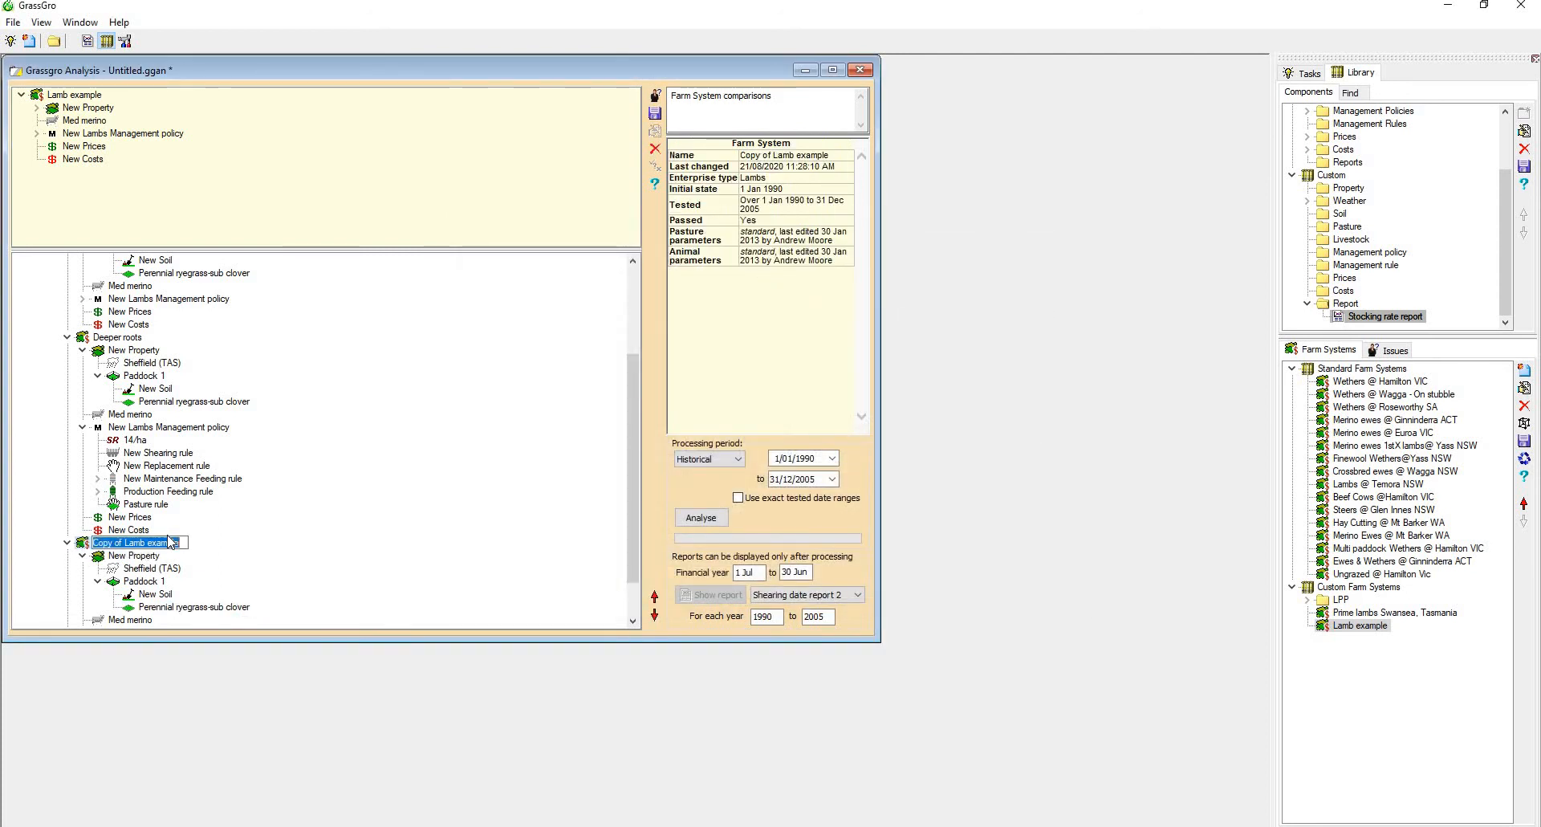
type("Shallo")
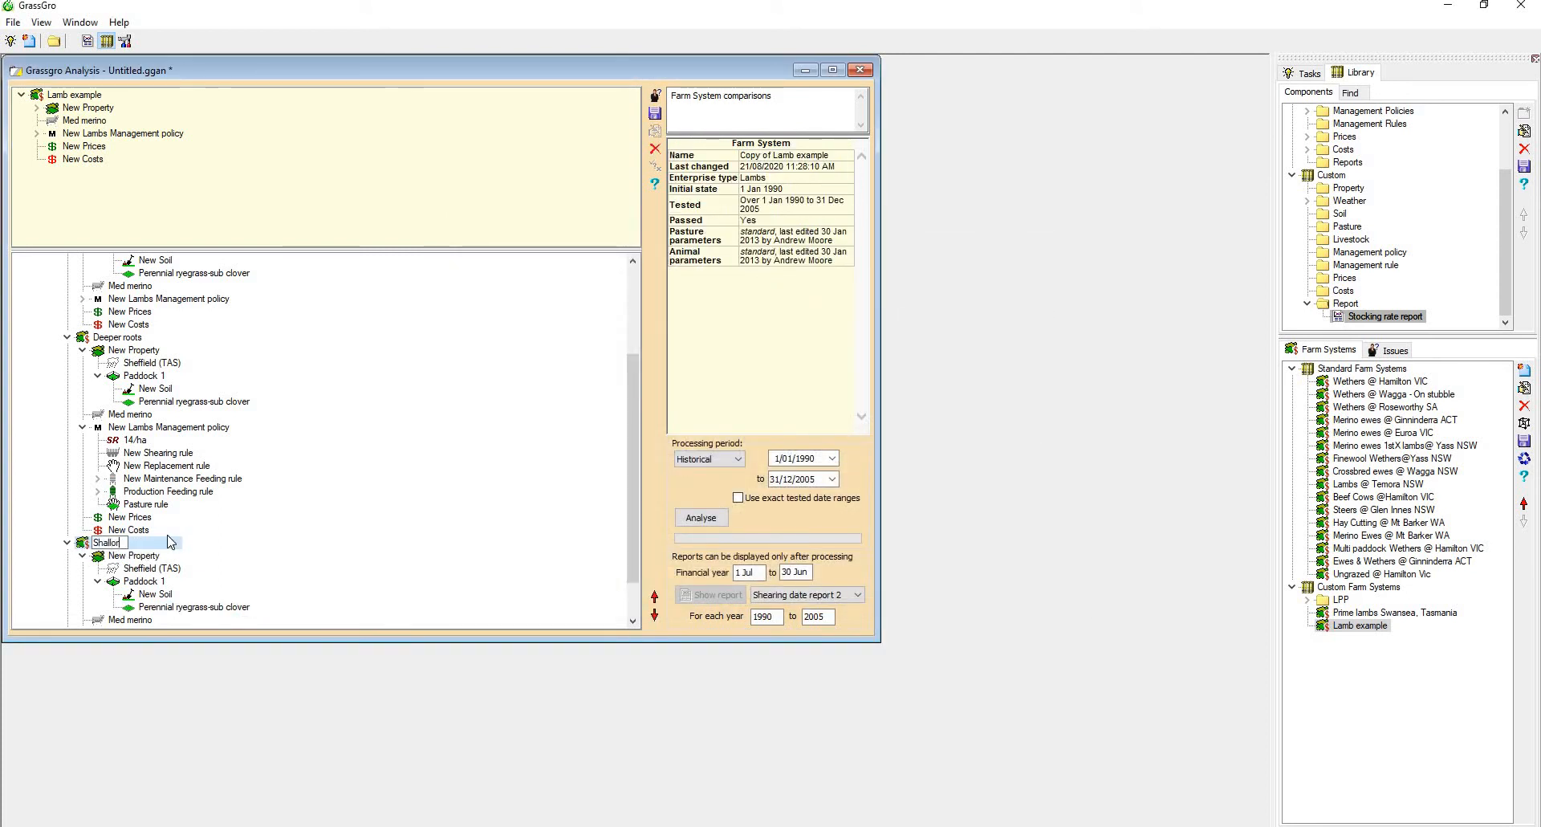
type("r roots")
key("BackSpace")
key("BackSpace")
key("BackSpace")
key("BackSpace")
type("oot")
key("BackSpace")
type("roots")
key("Return")
Delete Copy (2) of Lamb example from the analysis and run the Farm System choice analysis
scroll(173, 592, "down", 1)
scroll(173, 592, "down", 1)
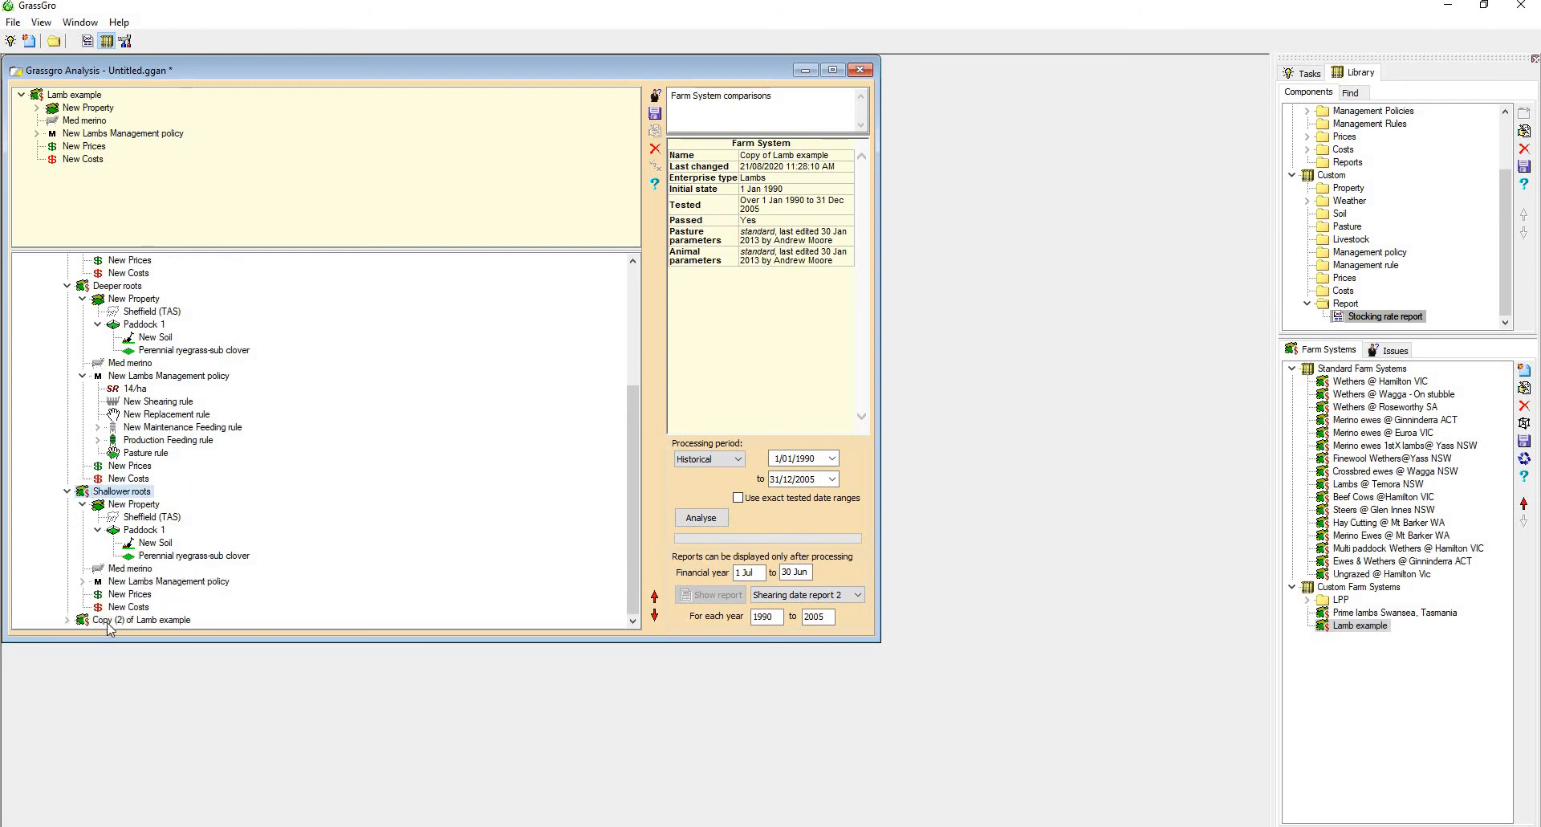
right_click(110, 620)
left_click(154, 691)
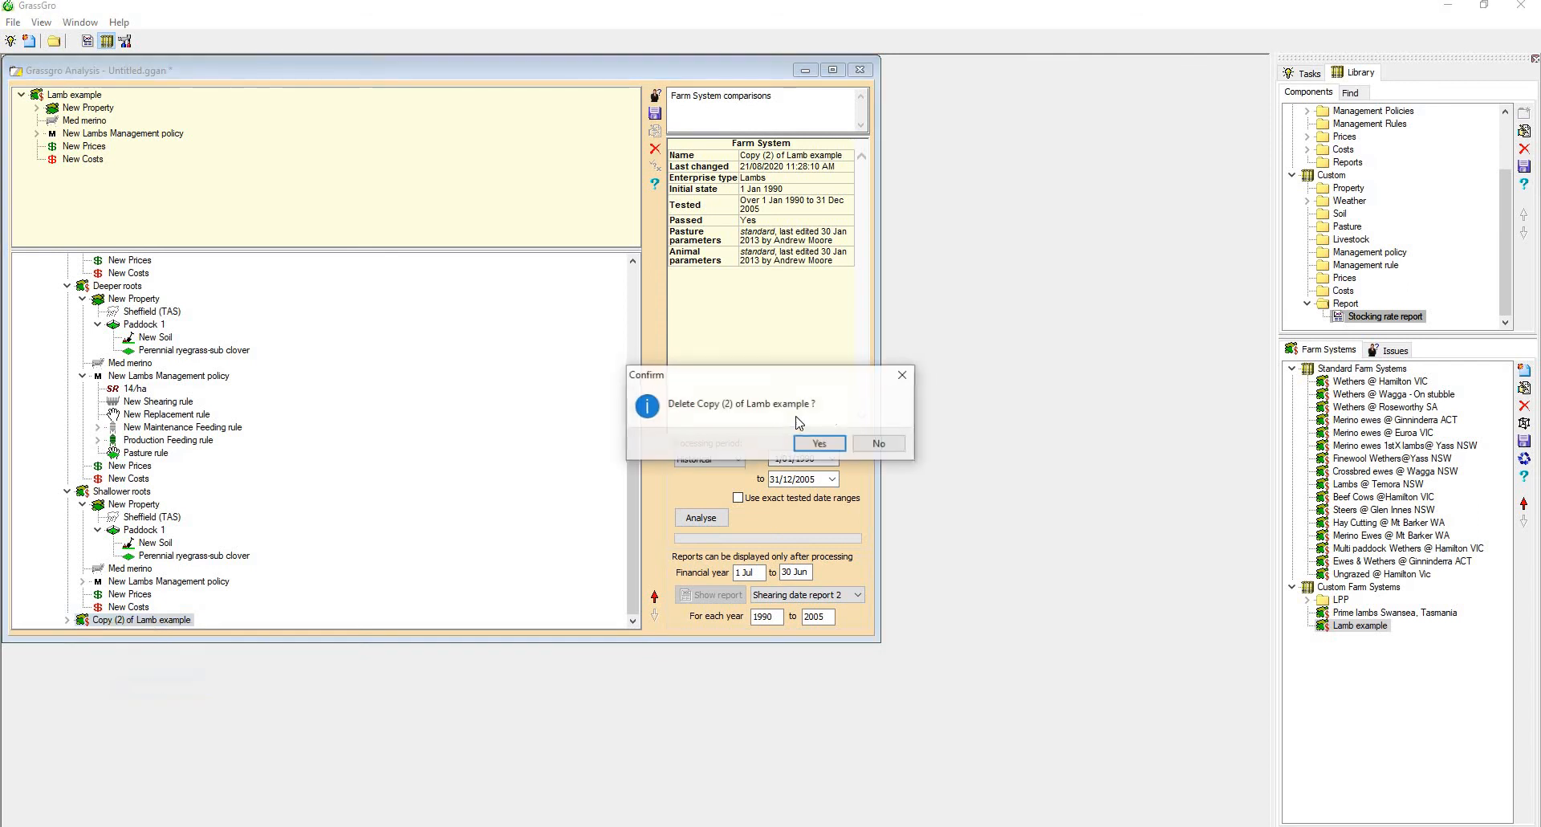
left_click(819, 443)
left_click(701, 517)
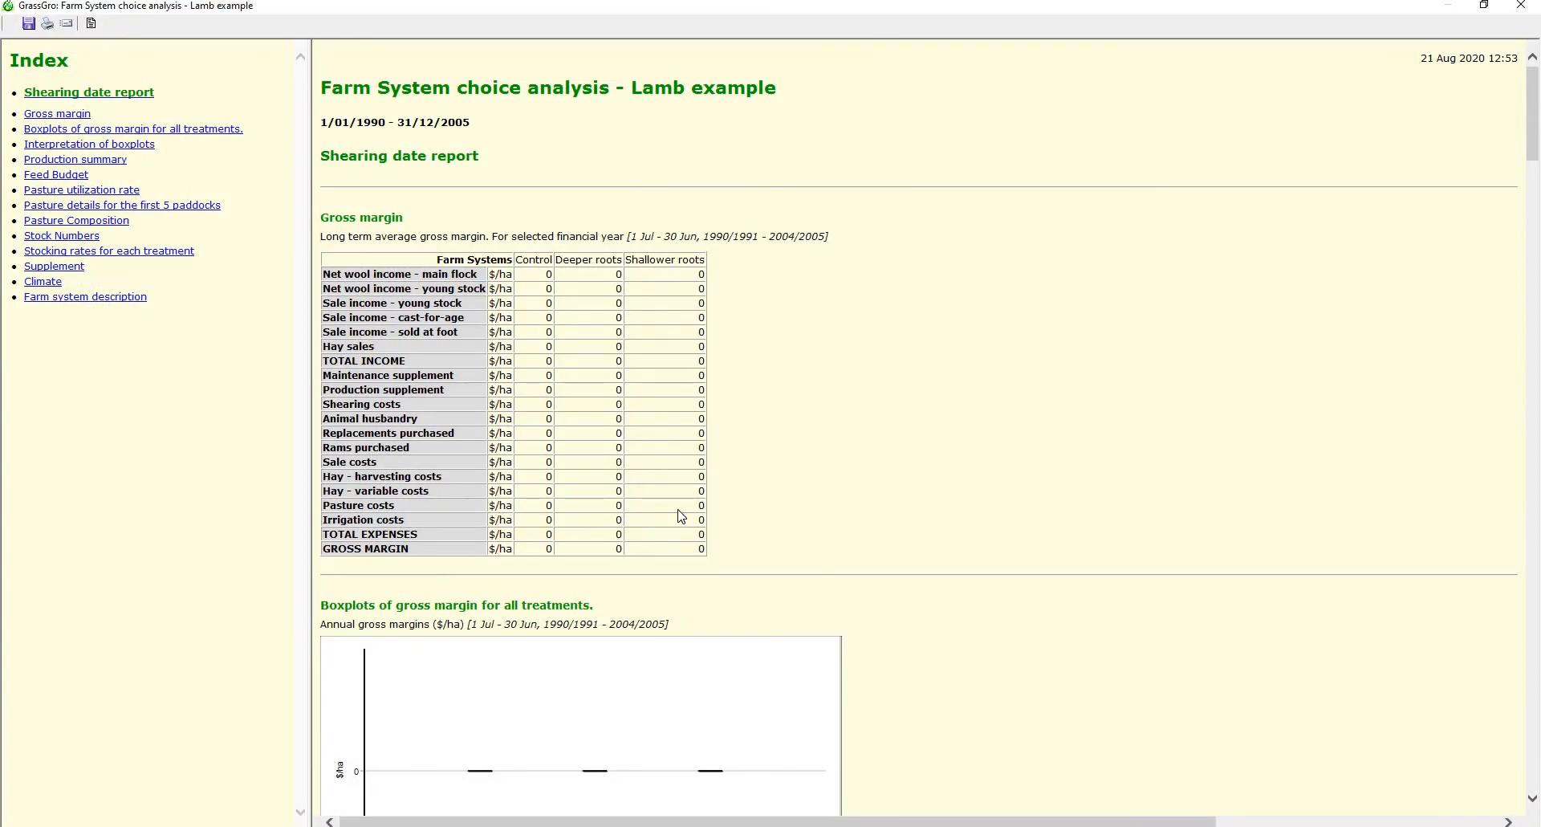
Compare production, feed budget, pasture, stock, supplement and climate results across the three farm systems, review the farm system description, and close the report
scroll(682, 516, "down", 10)
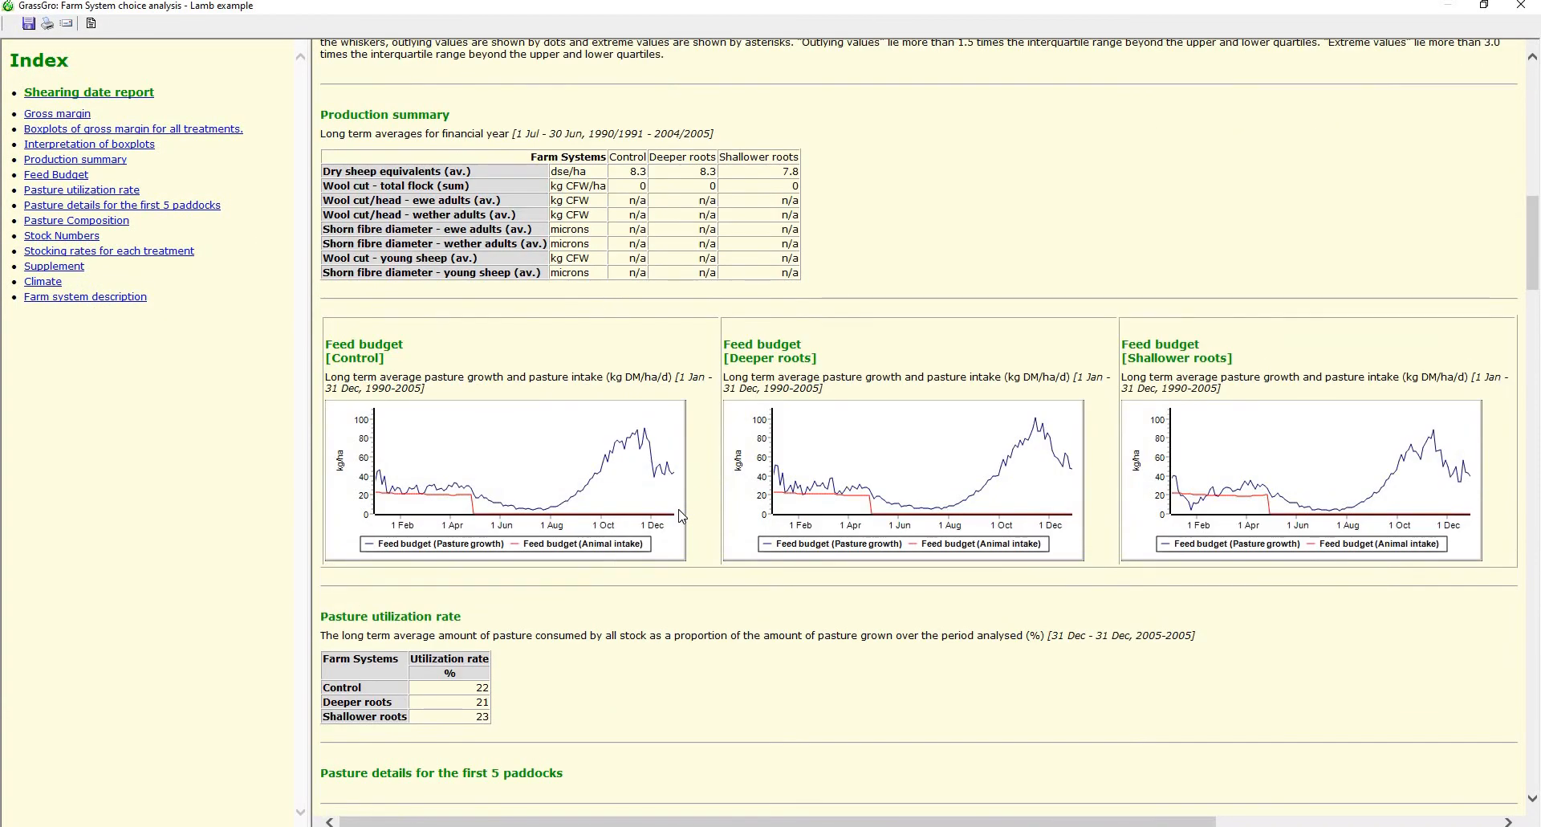
scroll(681, 516, "down", 3)
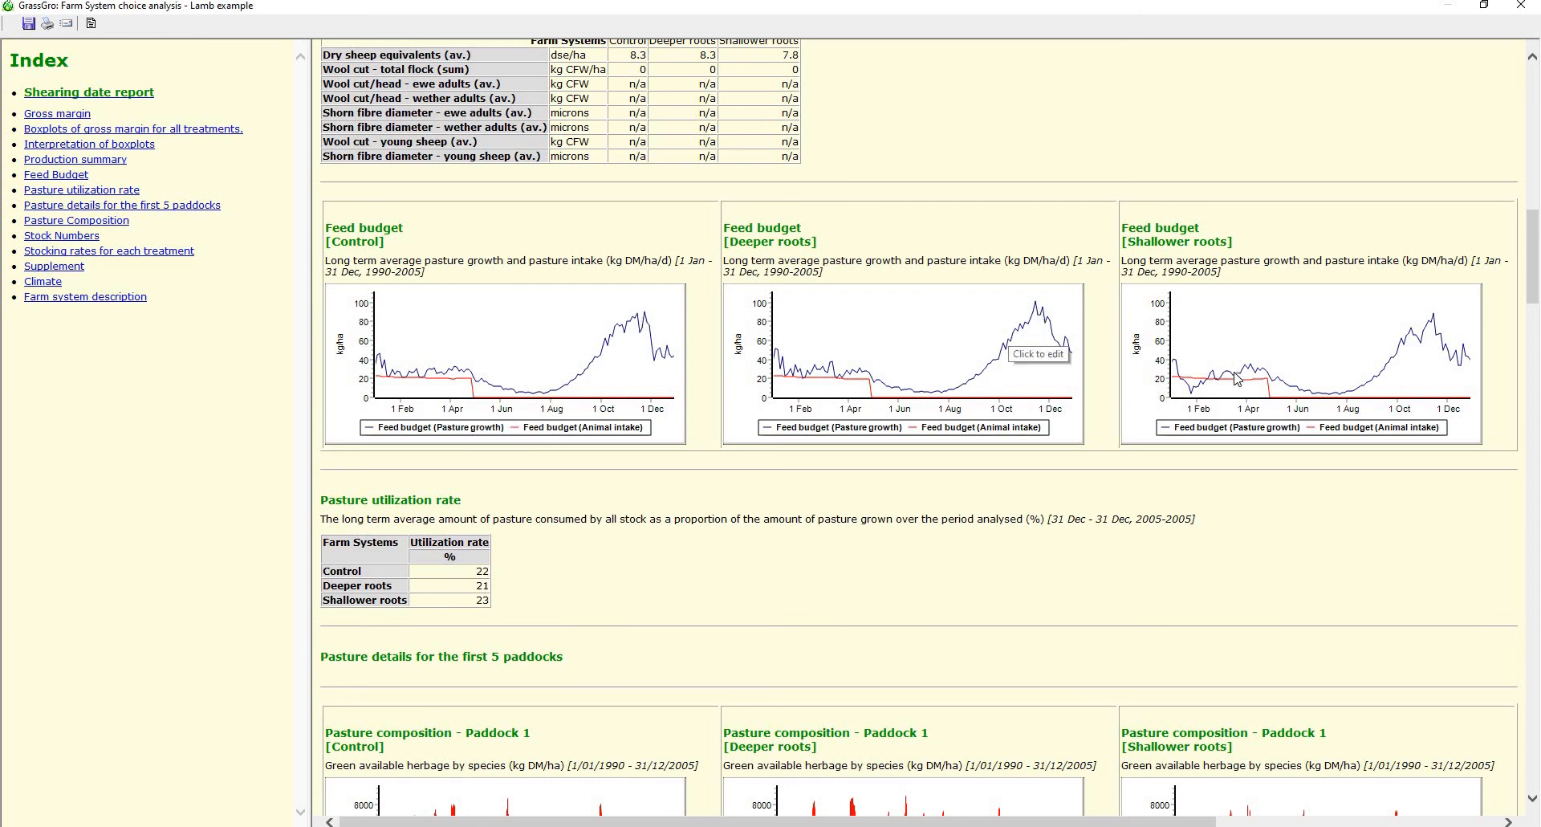
scroll(1236, 377, "down", 6)
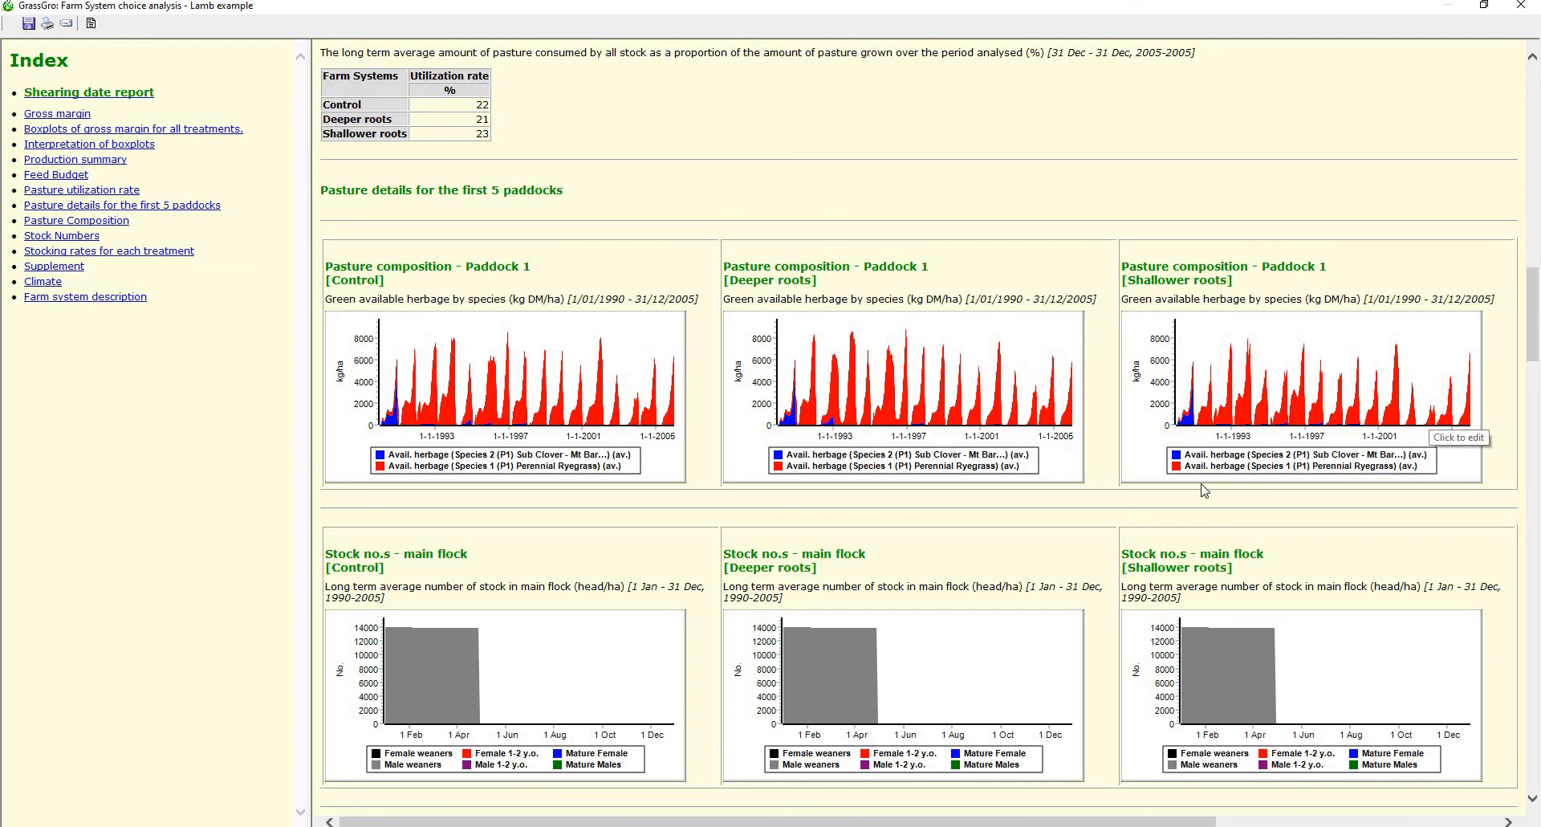
scroll(973, 511, "down", 12)
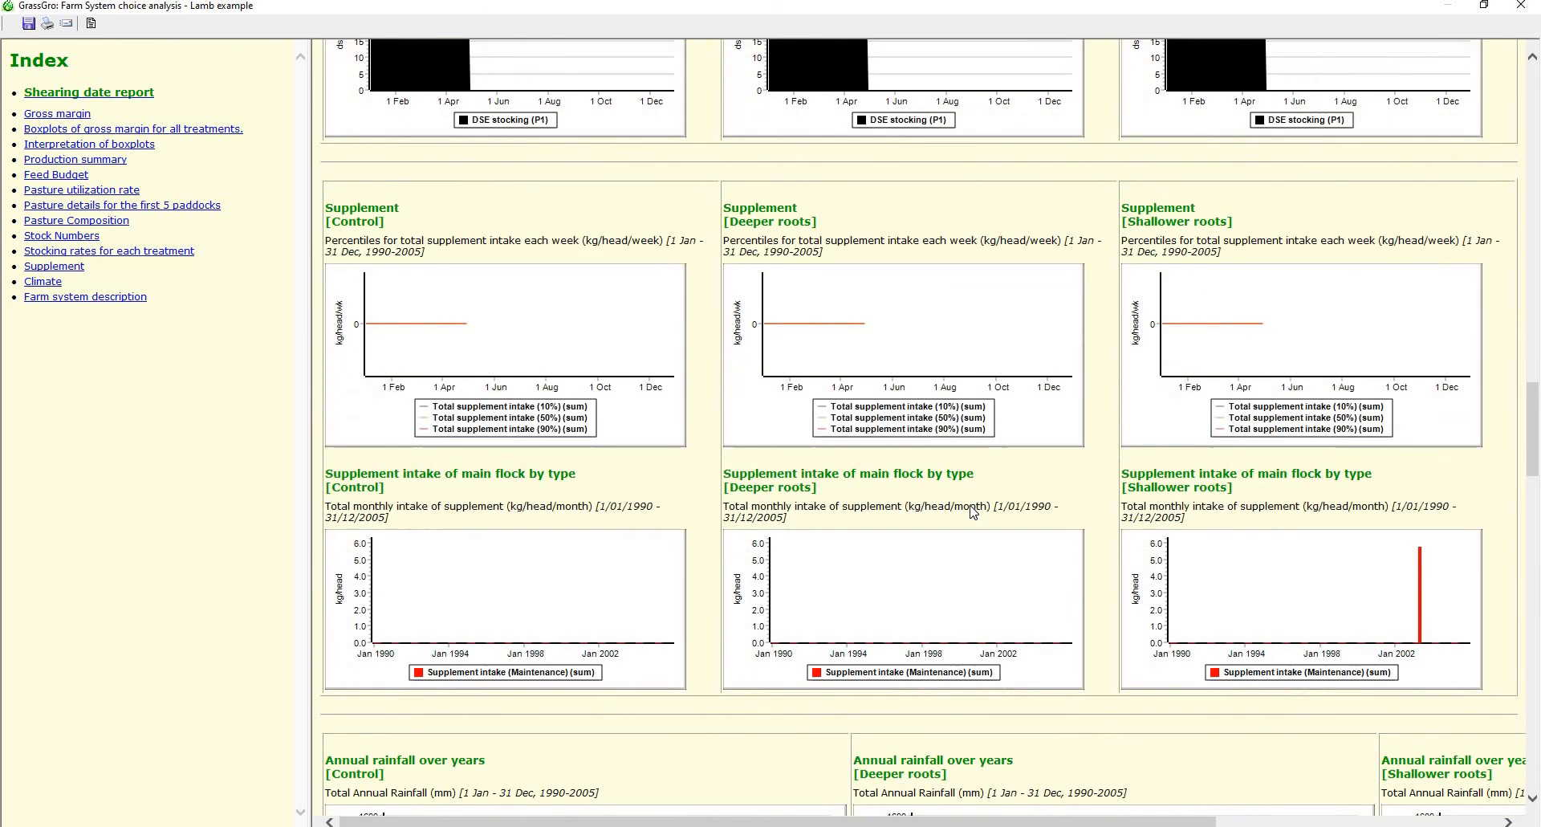
scroll(973, 512, "down", 7)
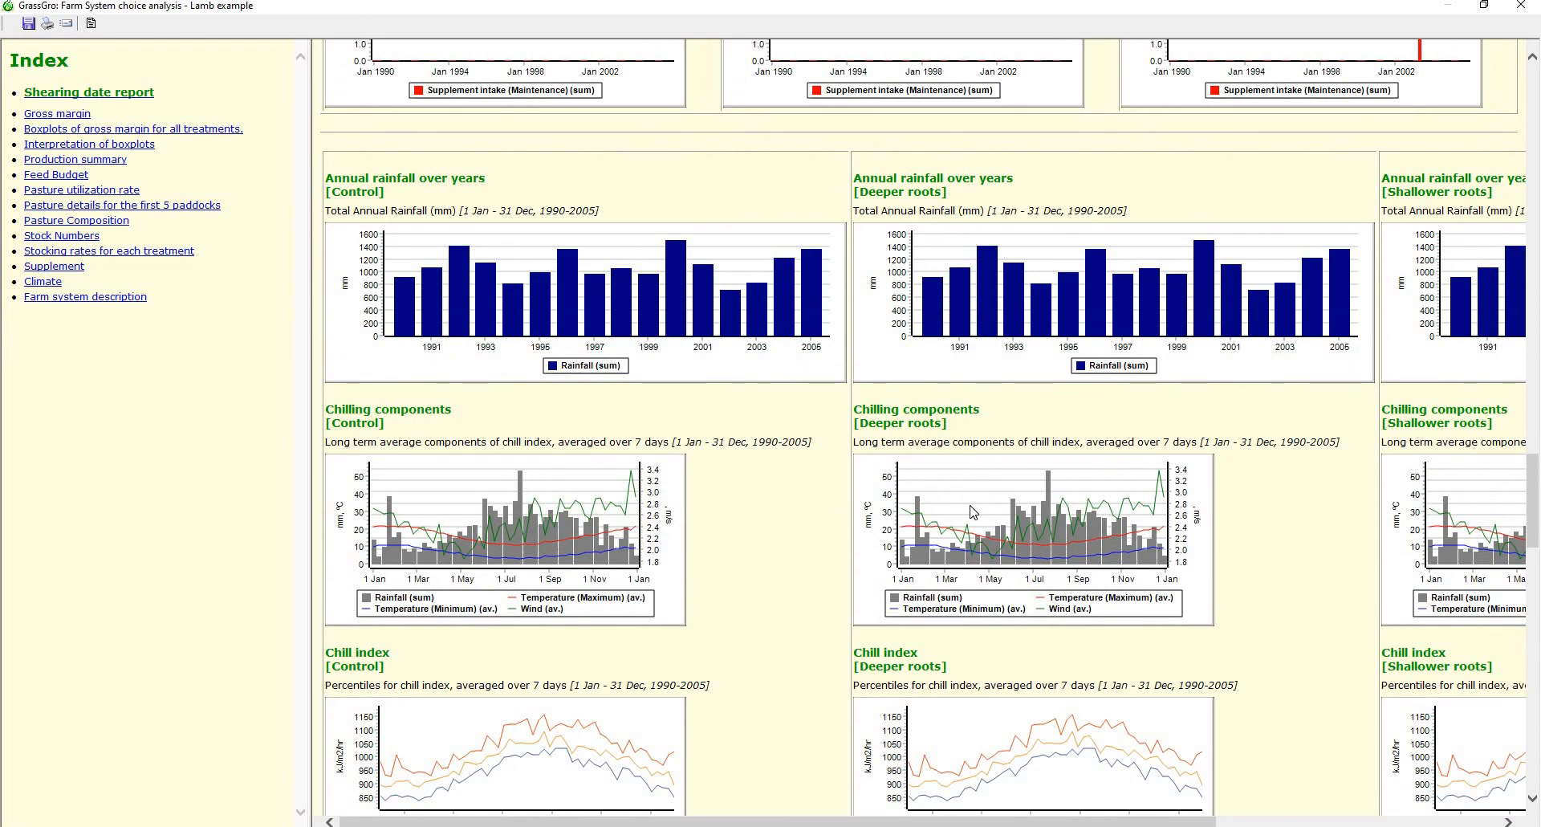
scroll(973, 511, "down", 2)
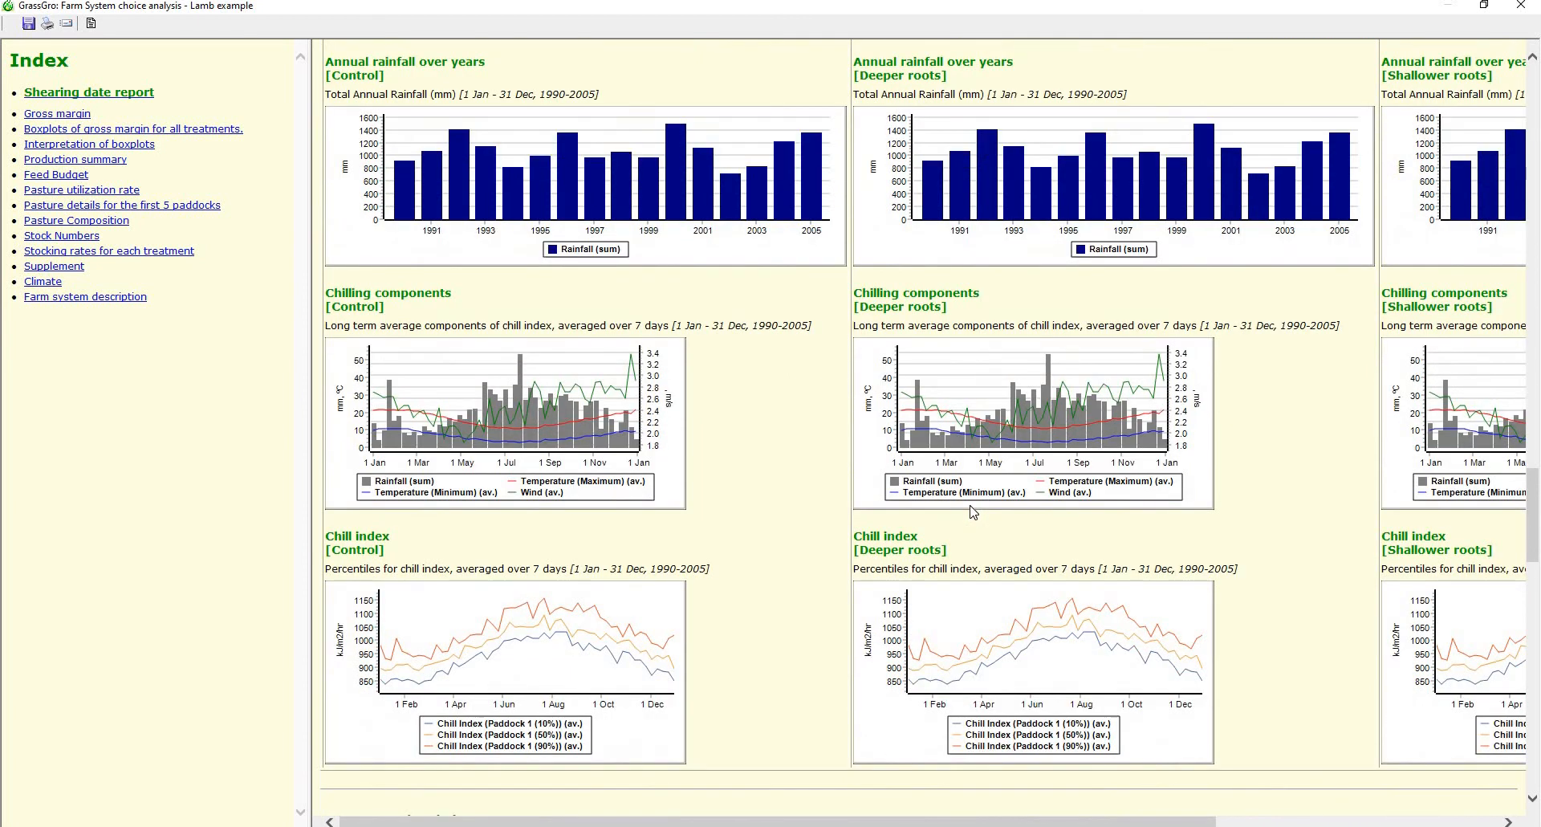
scroll(973, 511, "down", 2)
scroll(972, 511, "down", 2)
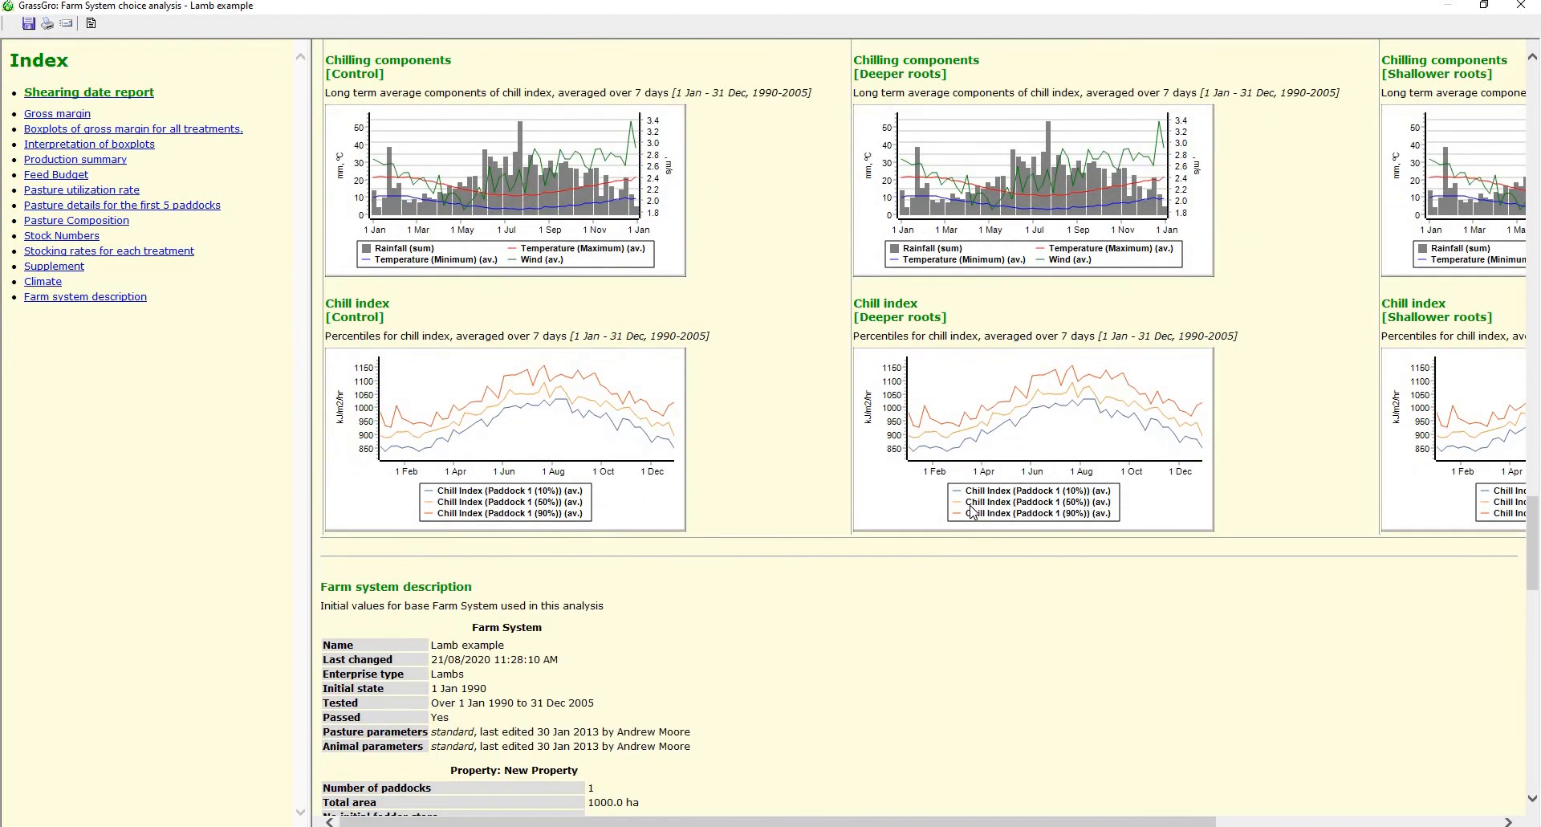
scroll(973, 512, "down", 6)
scroll(973, 511, "down", 4)
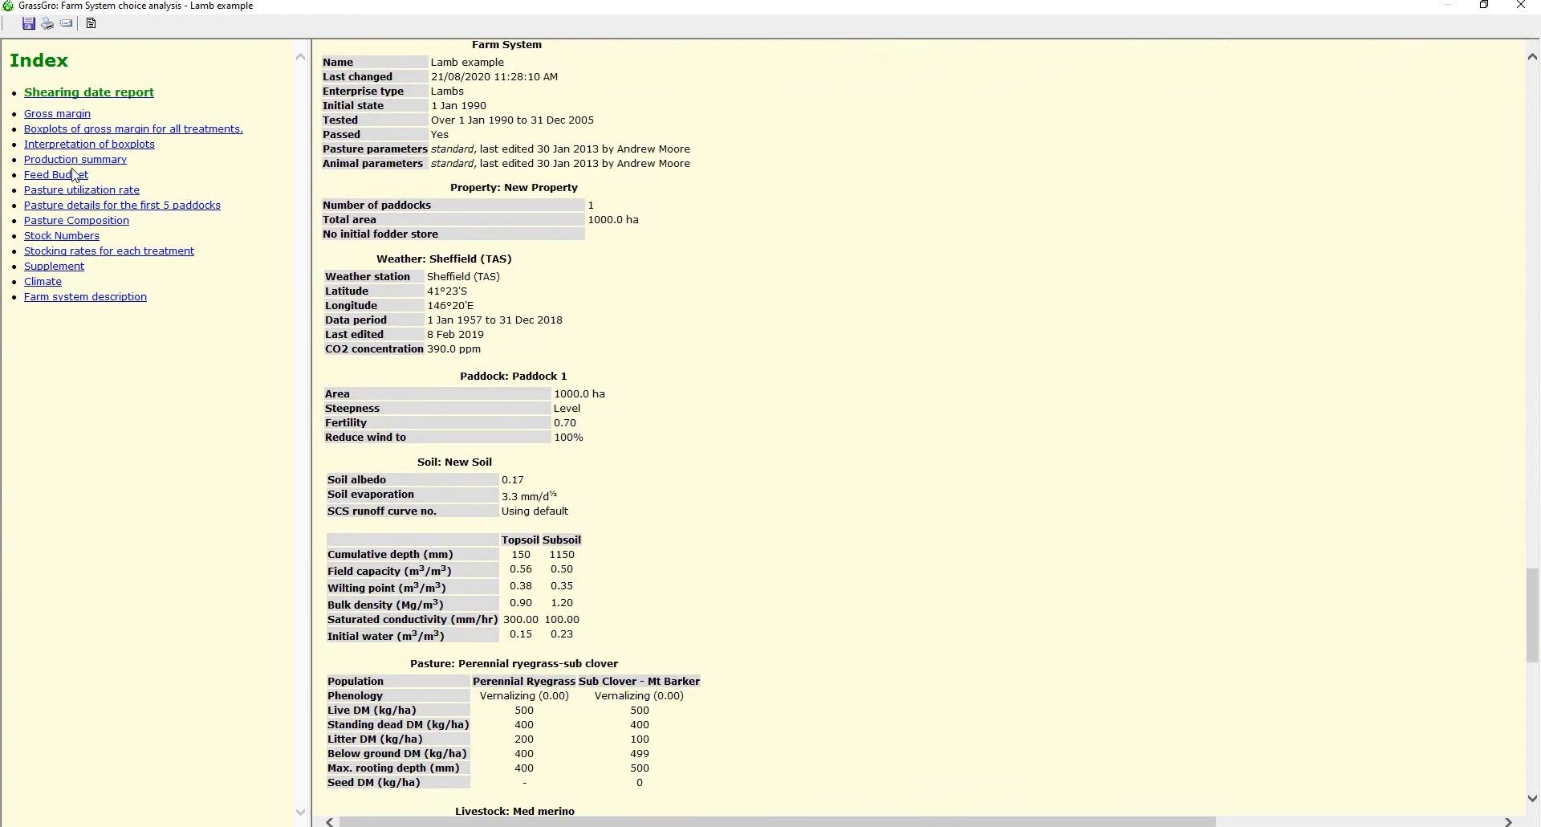
left_click(1520, 5)
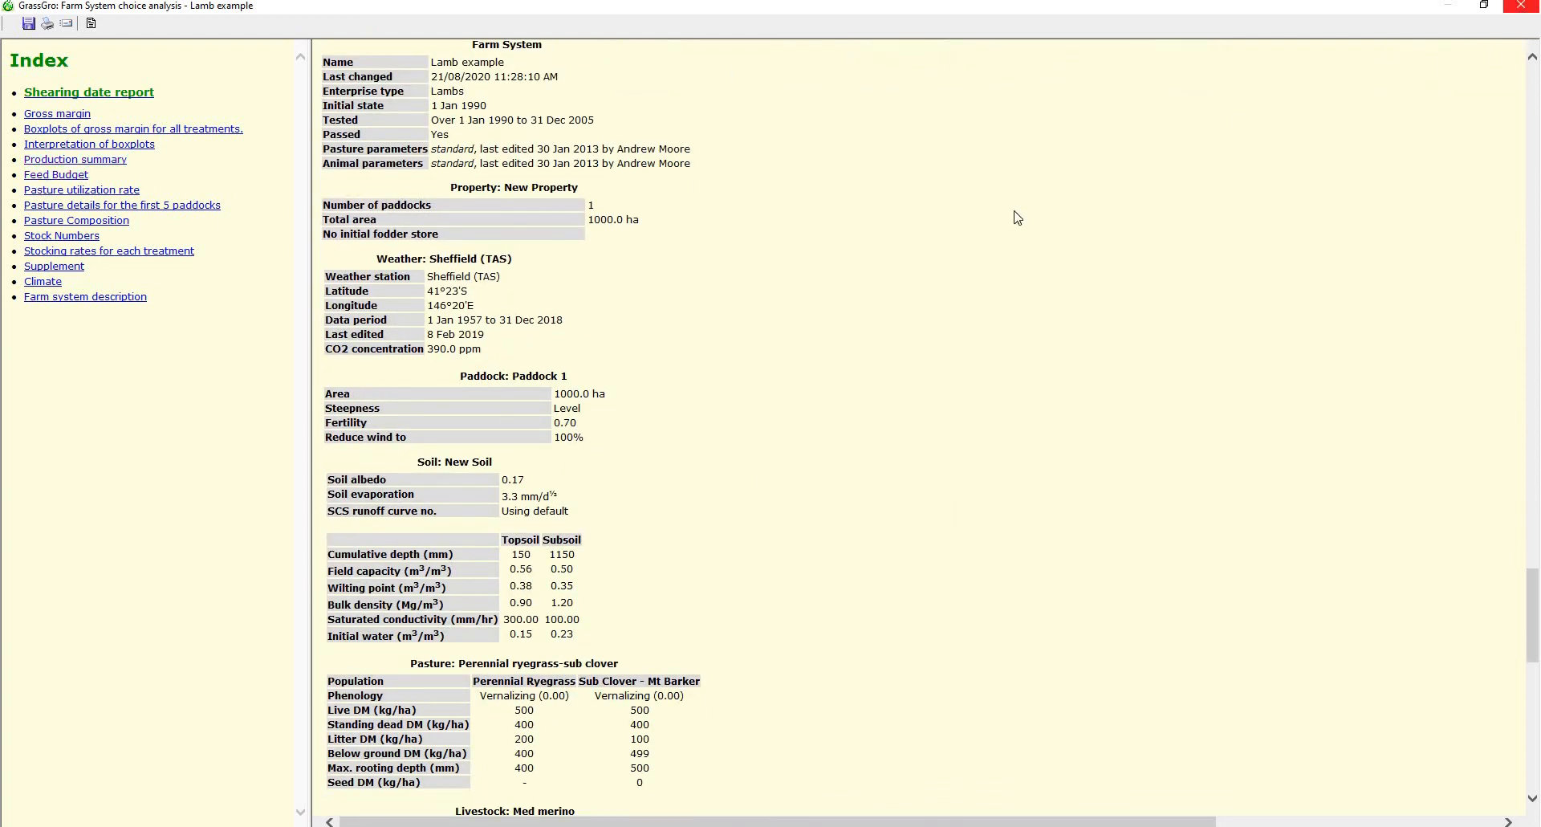